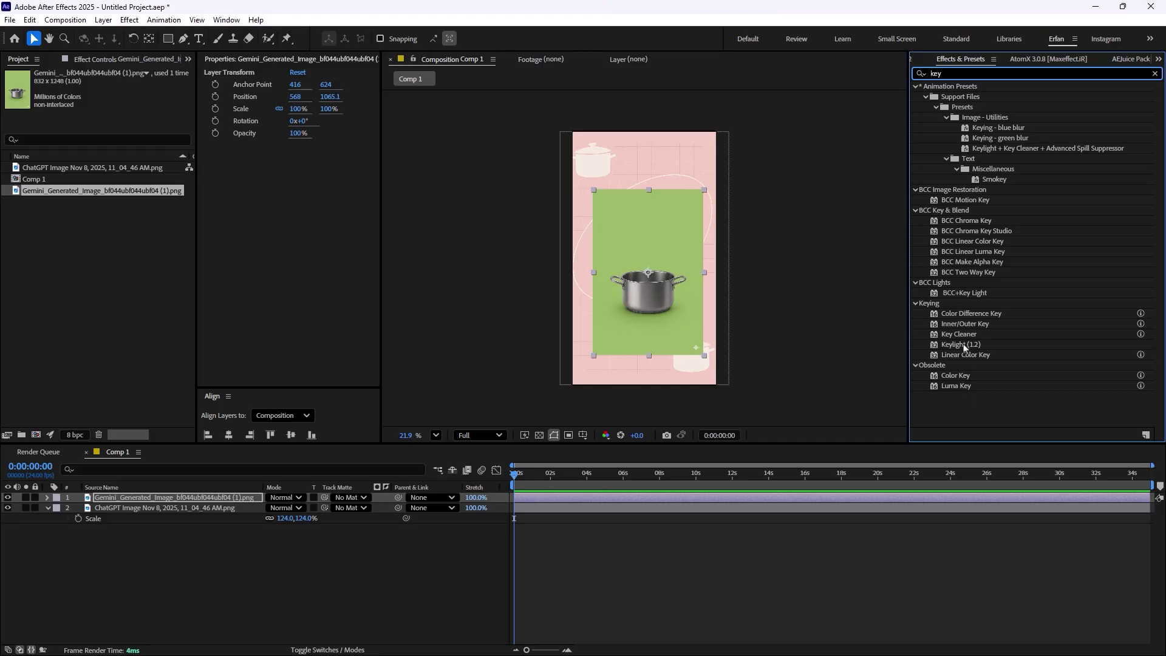
Apply Keylight (1.2) to the pot layer, key out its green background, and set the Screen Matte's Clip Black to 9.
{"action": "double_click", "coordinate": [960, 345]}
{"action": "left_click", "coordinate": [16, 232]}
{"action": "left_click_drag", "start_coordinate": [112, 243], "coordinate": [121, 242]}
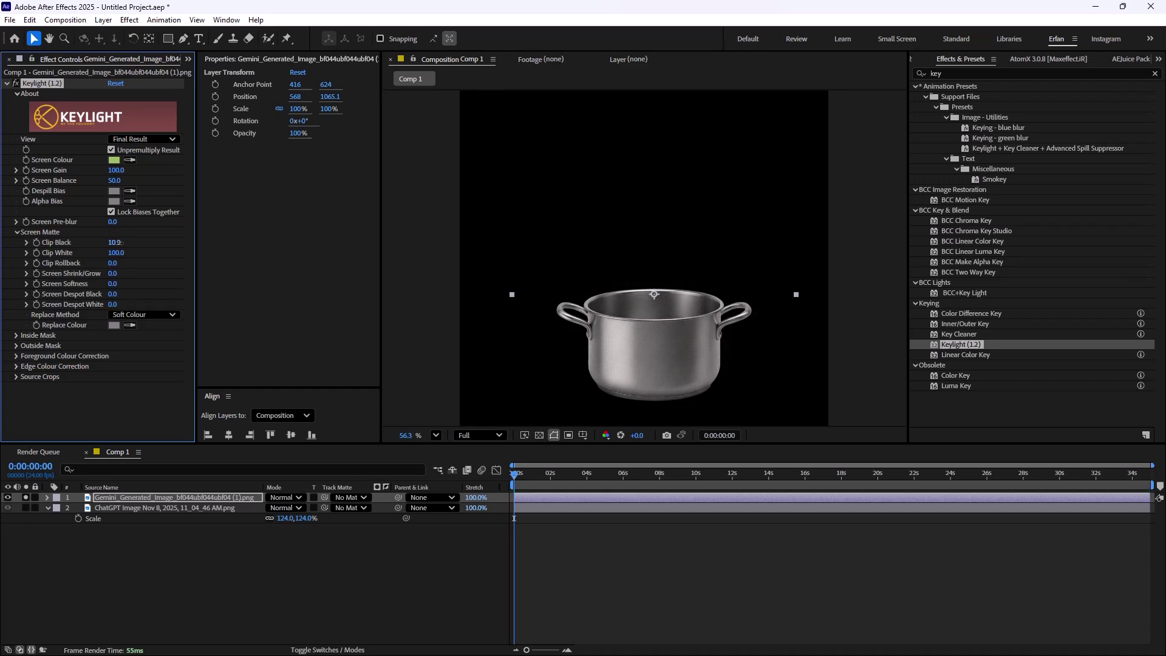
Mask out the sparkle watermark near the pot image's lower-right corner with a small inverted rectangular mask.
{"action": "scroll", "coordinate": [644, 258], "scroll_direction": "down", "scroll_amount": 3}
{"action": "key", "text": "q"}
{"action": "left_click_drag", "start_coordinate": [706, 369], "coordinate": [724, 386]}
{"action": "left_click", "coordinate": [47, 497]}
{"action": "left_click", "coordinate": [313, 518]}
Create a 1080 × 1920 px pale orange solid and place it beneath the pot layer.
{"action": "key", "text": "ctrl+y"}
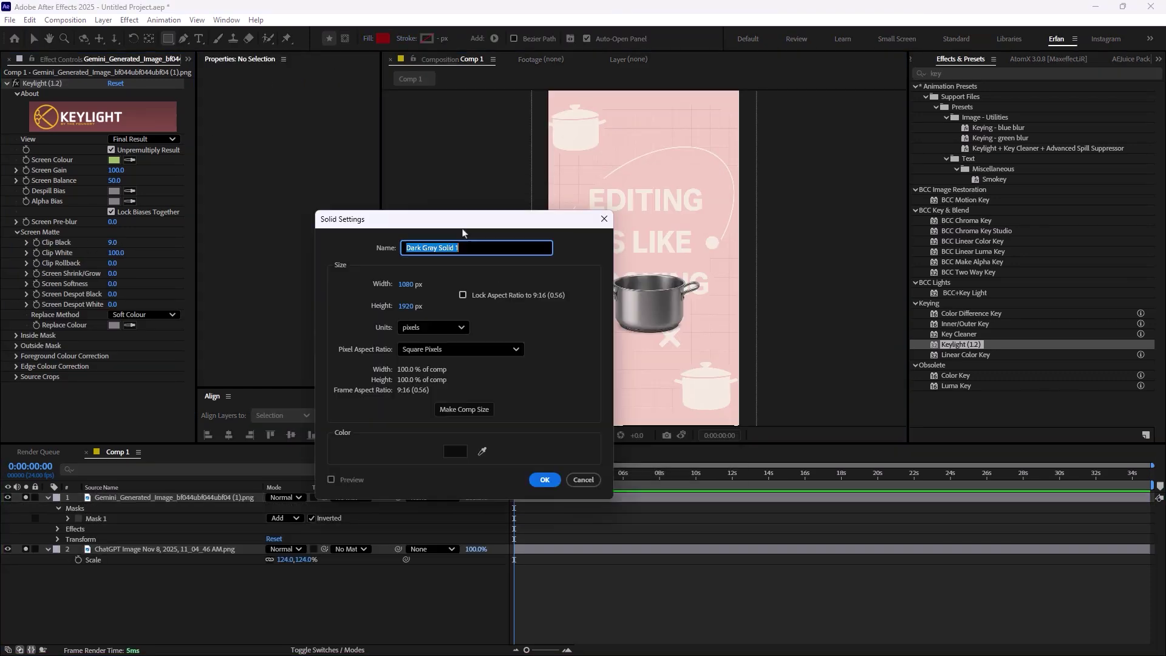
{"action": "key", "text": "Return"}
{"action": "key", "text": "ctrl+bracketleft"}
{"action": "key", "text": "ctrl+d"}
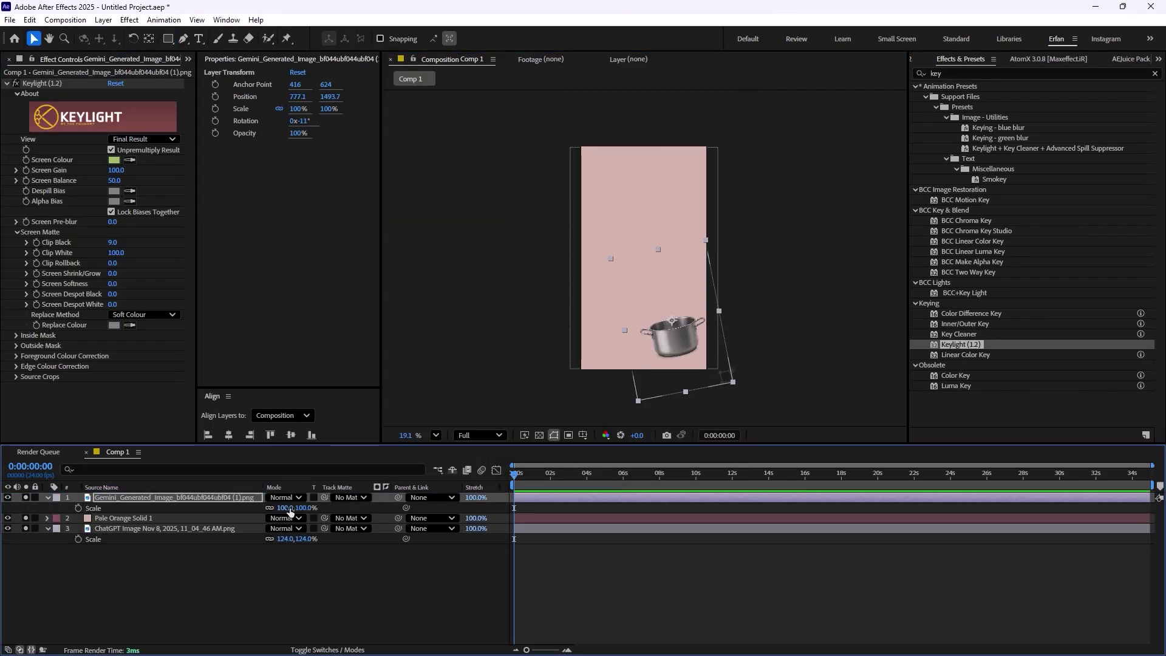
{"action": "scroll", "coordinate": [644, 258], "scroll_direction": "down", "scroll_amount": 2}
{"action": "left_click", "coordinate": [8, 497]}
{"action": "left_click", "coordinate": [7, 508]}
{"action": "left_click", "coordinate": [122, 529]}
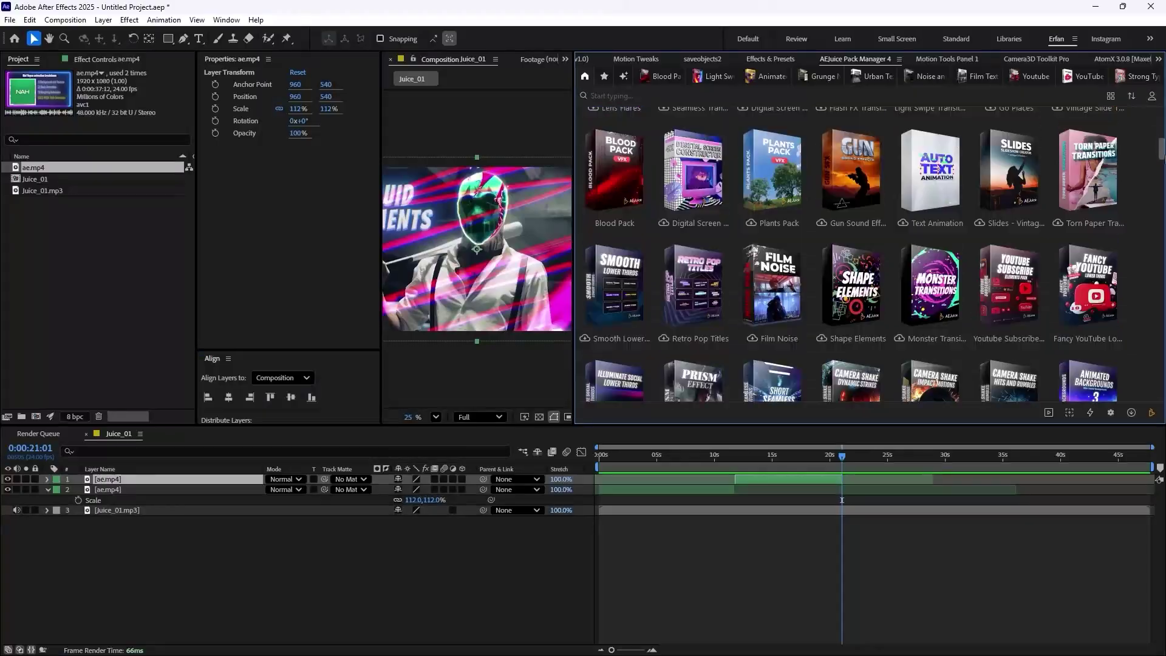
Browse the available packs in AEJuice Pack Manager 4 and open a texture overlay pack to preview its textures.
{"action": "scroll", "coordinate": [850, 255], "scroll_direction": "down", "scroll_amount": 10}
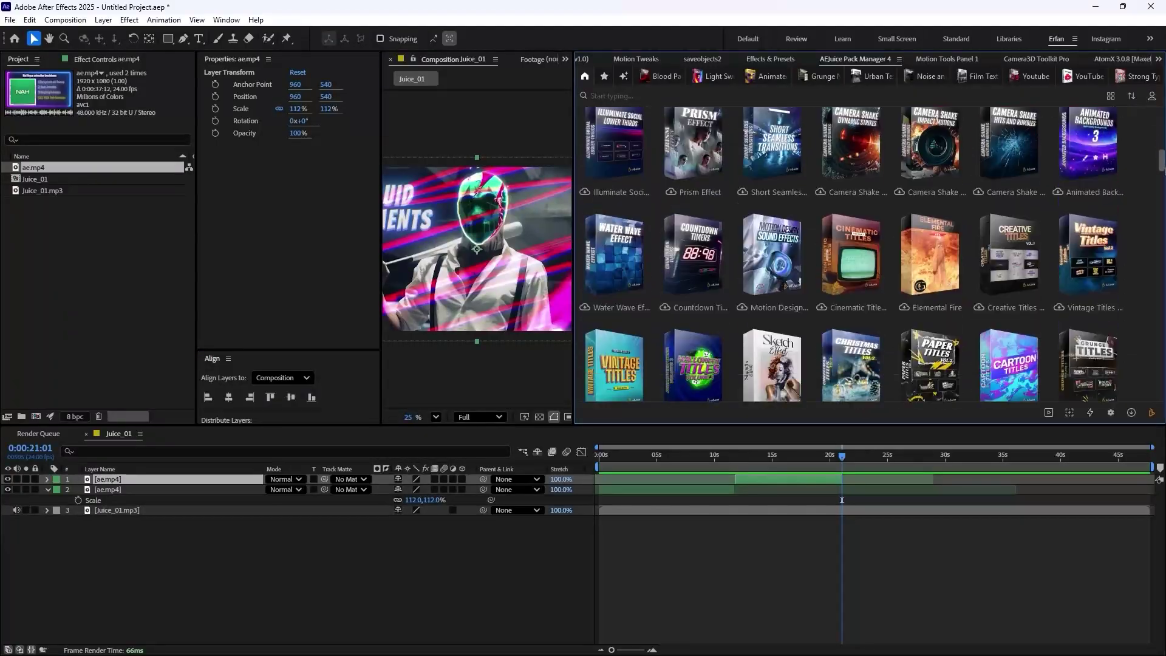
{"action": "scroll", "coordinate": [850, 255], "scroll_direction": "down", "scroll_amount": 10}
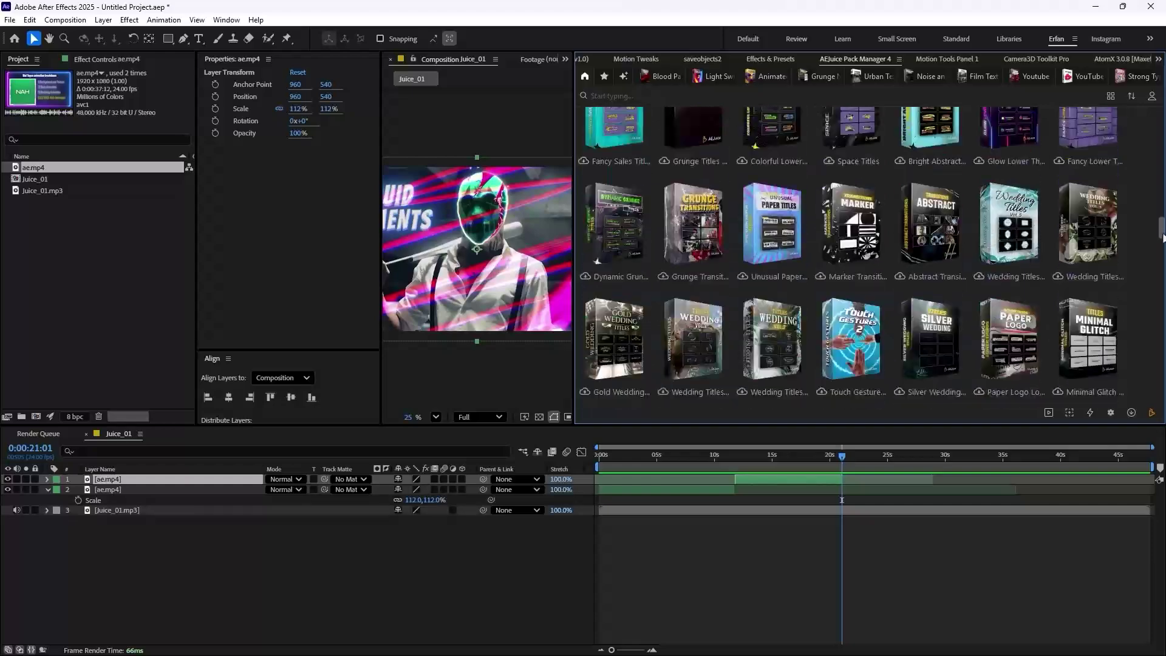
{"action": "scroll", "coordinate": [850, 255], "scroll_direction": "down", "scroll_amount": 10}
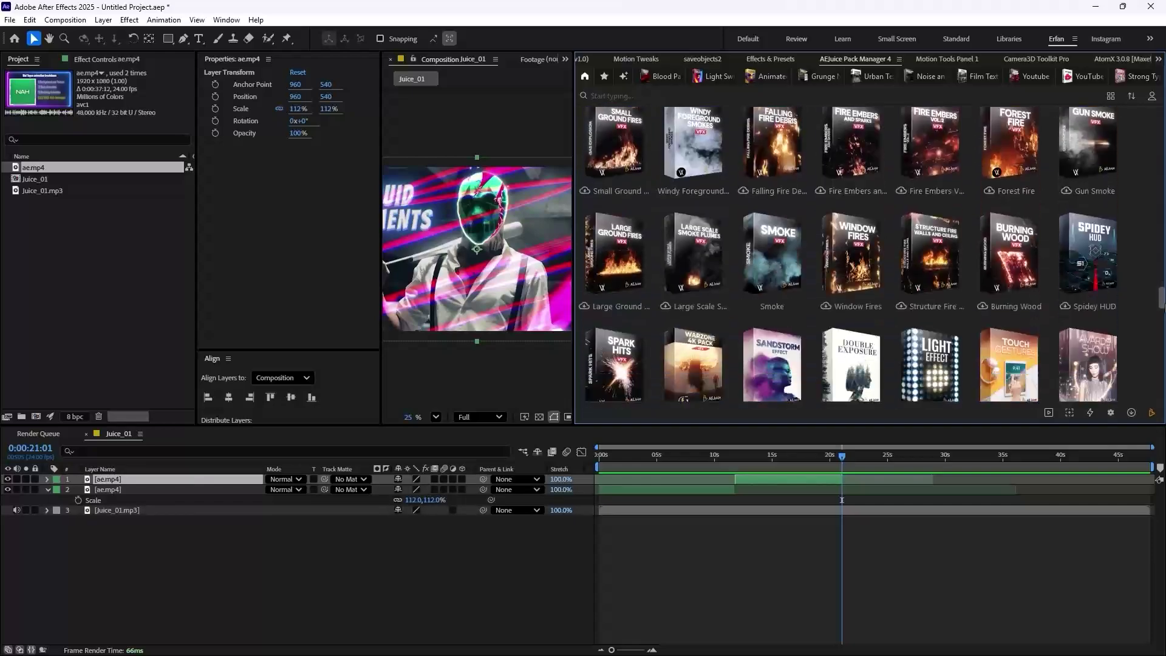
{"action": "scroll", "coordinate": [850, 255], "scroll_direction": "up", "scroll_amount": 5}
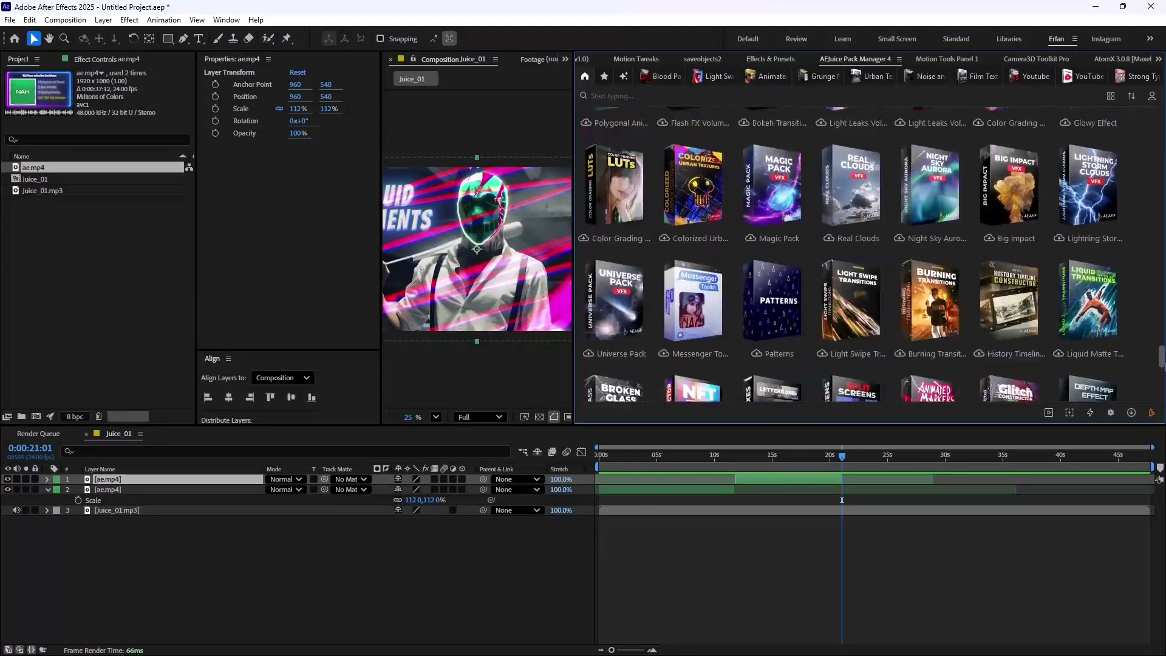
{"action": "scroll", "coordinate": [1155, 198], "scroll_direction": "up", "scroll_amount": 10}
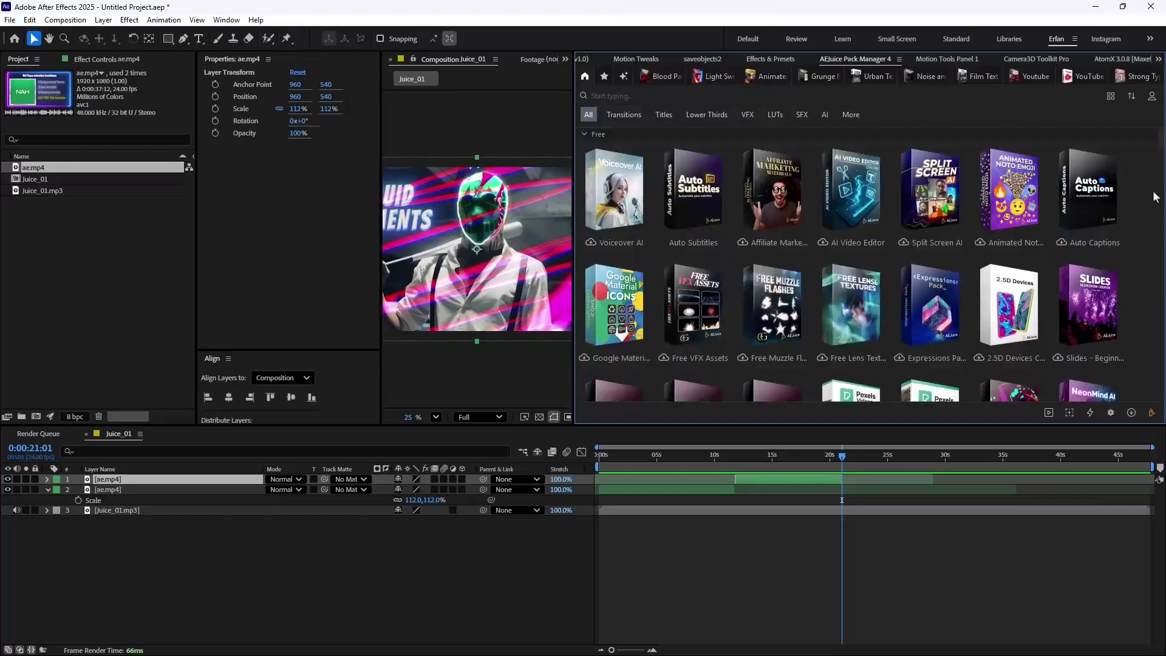
{"action": "scroll", "coordinate": [904, 272], "scroll_direction": "down", "scroll_amount": 5}
{"action": "left_click", "coordinate": [903, 272]}
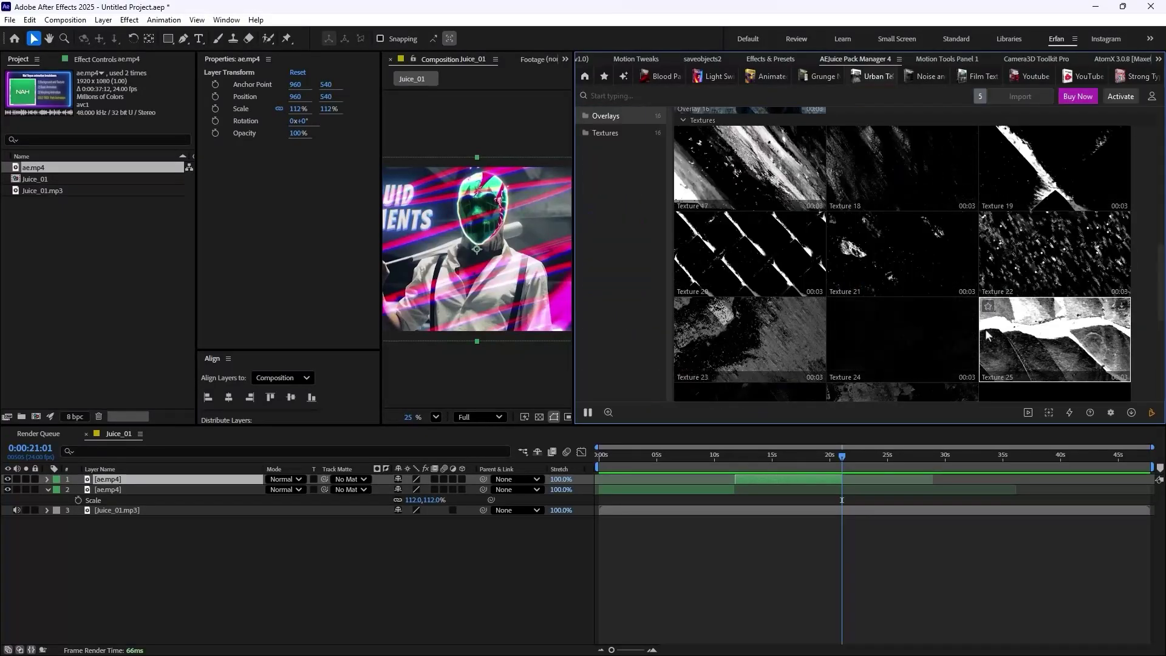
{"action": "left_click", "coordinate": [862, 336]}
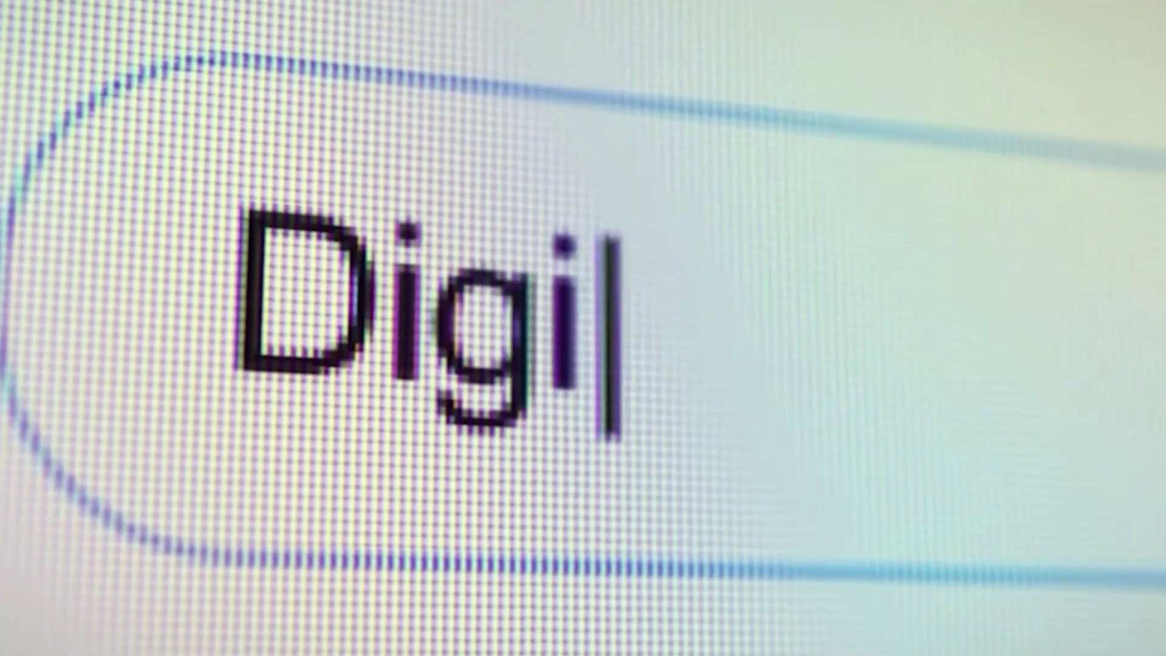
{"action": "type", "text": "creen Constructor"}
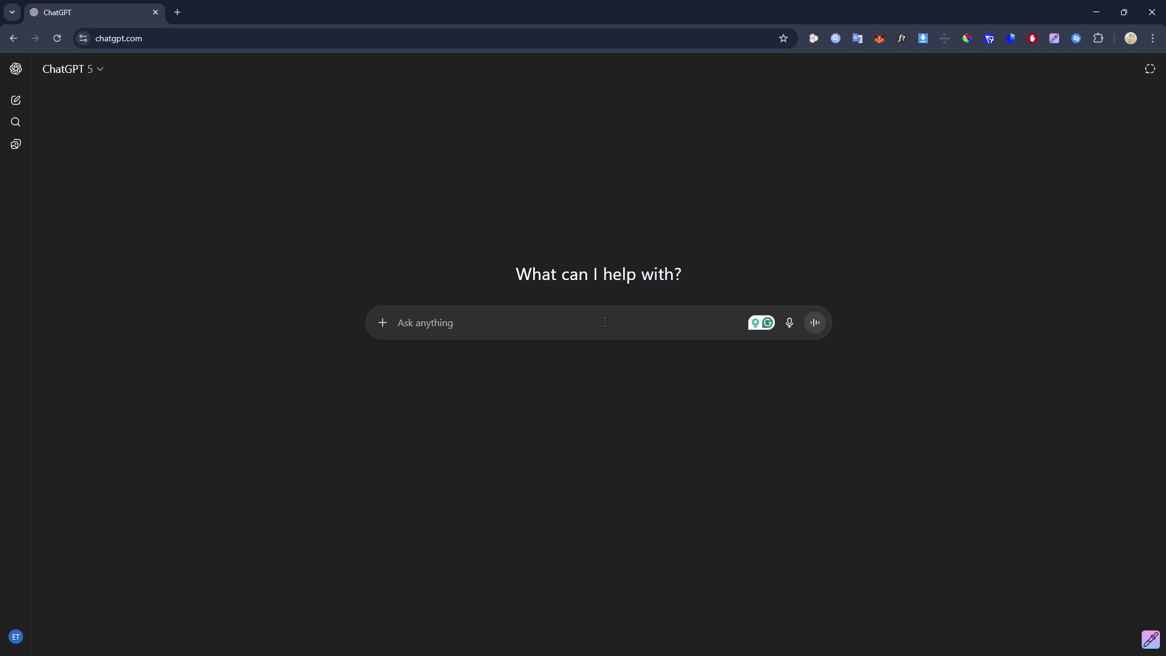
In ChatGPT, draft a prompt casting it as your graphic designer for style frames animatable in Adobe After Effects, with references to follow.
{"action": "type", "text": "you ar"}
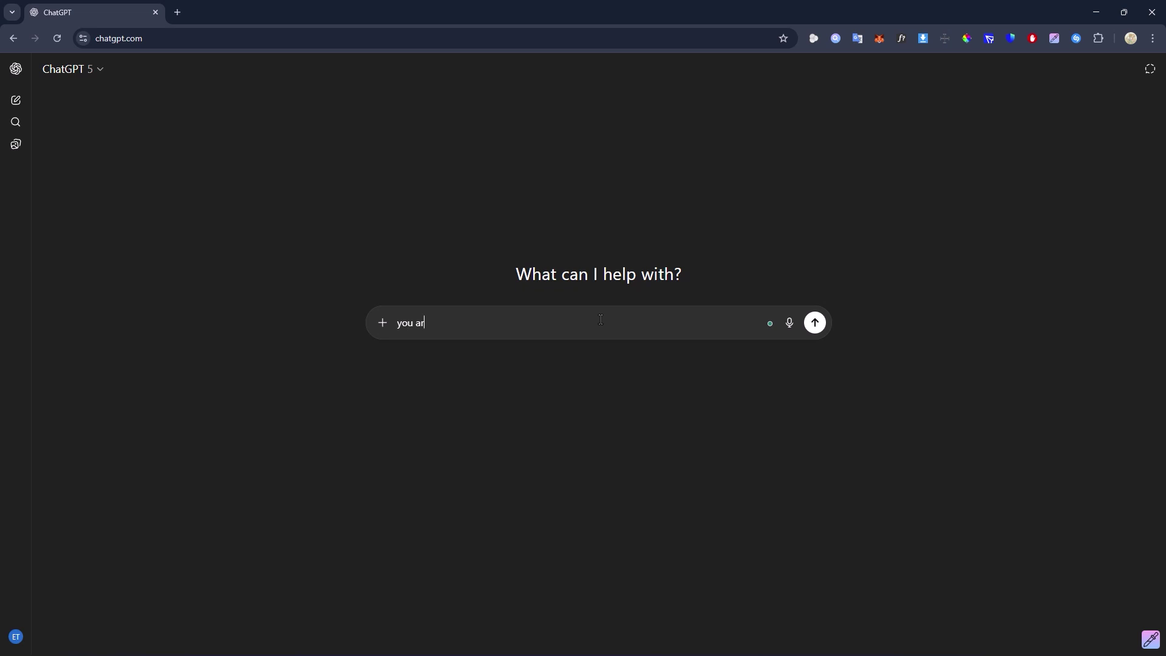
{"action": "type", "text": "e my graphic designer,"}
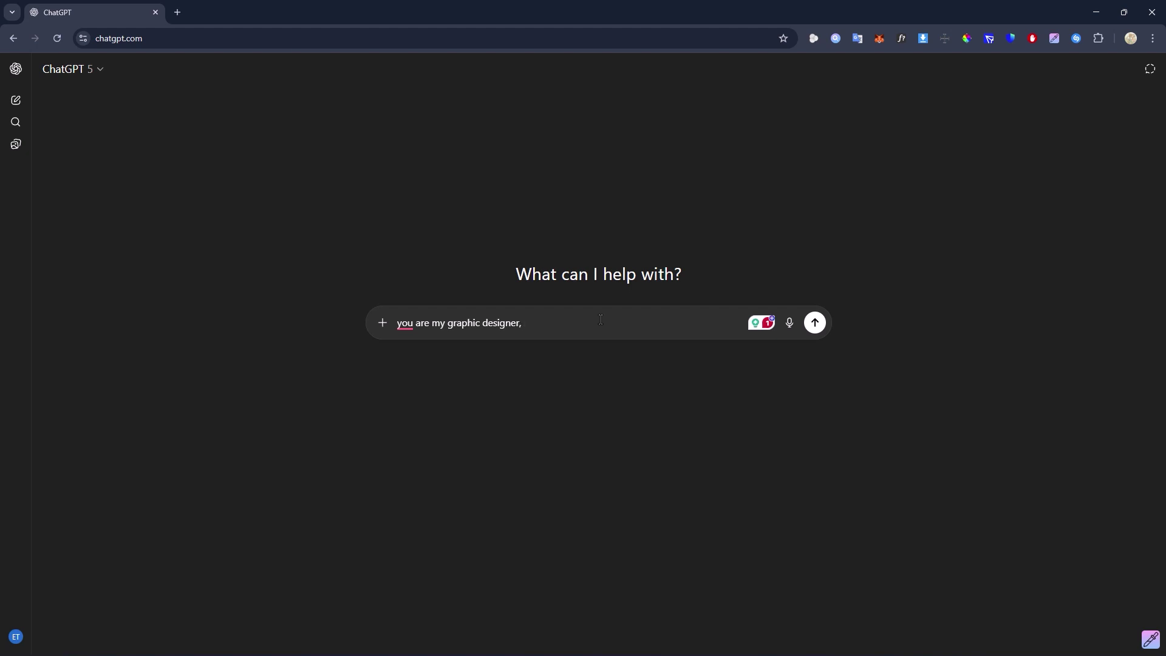
{"action": "type", "text": "and I want you to design style frameswhich is animatable in adobe after effects."}
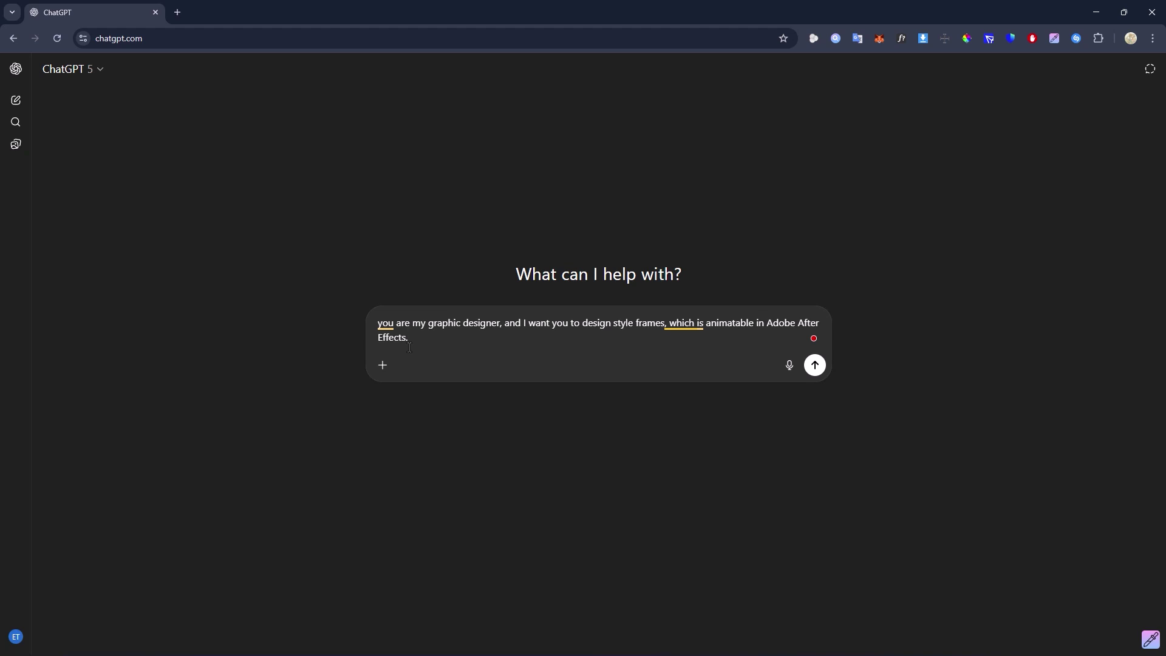
{"action": "type", "text": "am going to give you the refrences so you get familiar with what I have in my mind."}
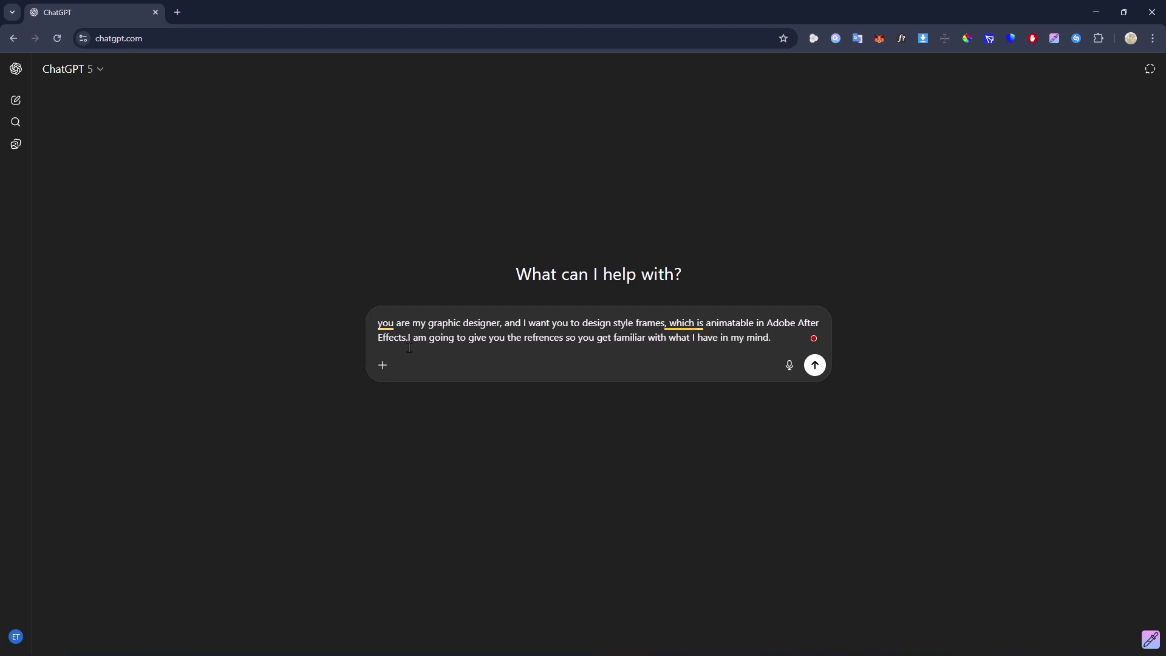
Correct "refrences" to "references" and shorten "in my mind" to "in mind" in the prompt.
{"action": "mouse_move", "coordinate": [543, 339]}
{"action": "left_click", "coordinate": [541, 373]}
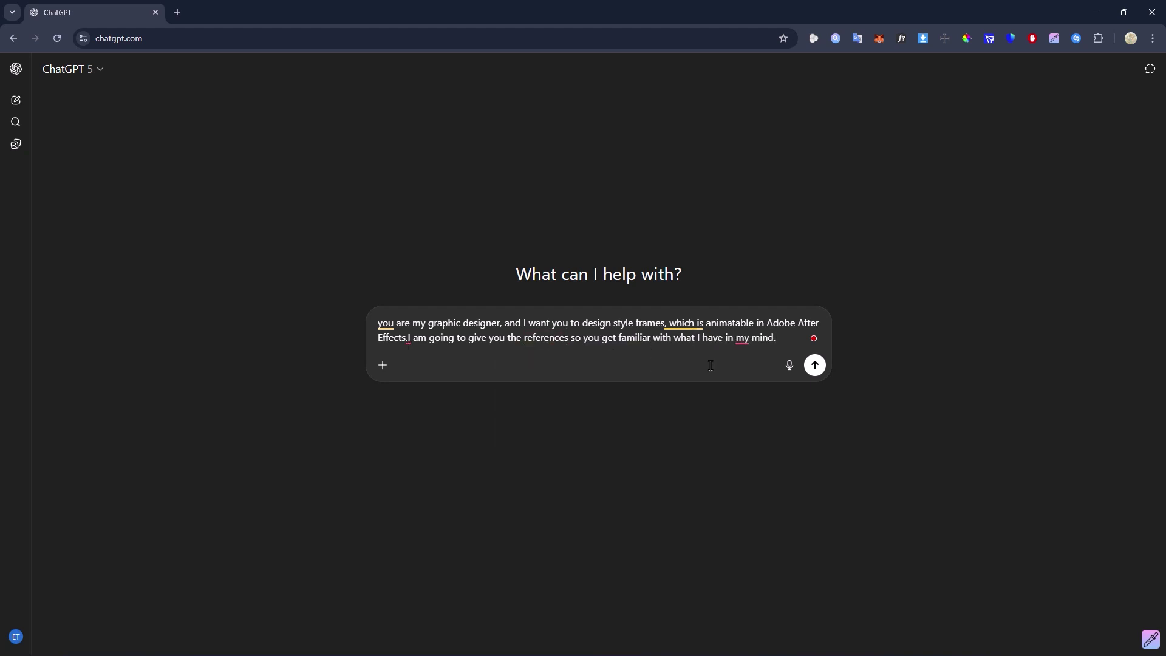
{"action": "mouse_move", "coordinate": [742, 340]}
{"action": "left_click", "coordinate": [741, 369]}
Append "( this is a tutorial so don't confuse them with other styles that I have made )" and send the prompt.
{"action": "type", "text": "( this is a tutorial so "}
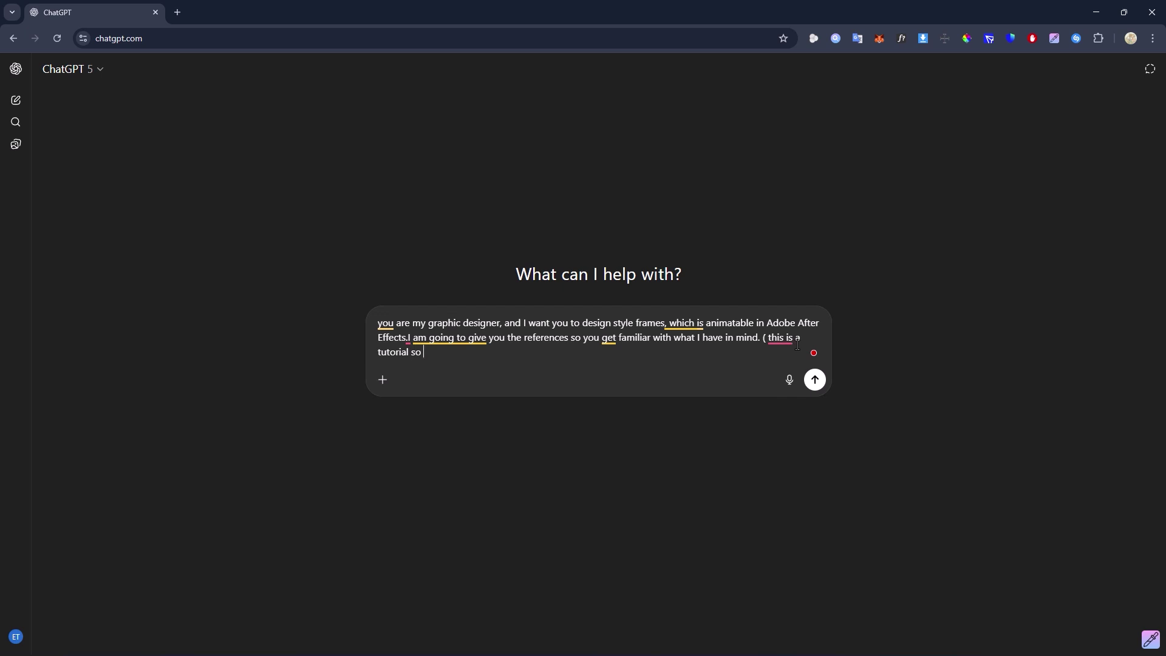
{"action": "type", "text": "don't confuse them with other styl"}
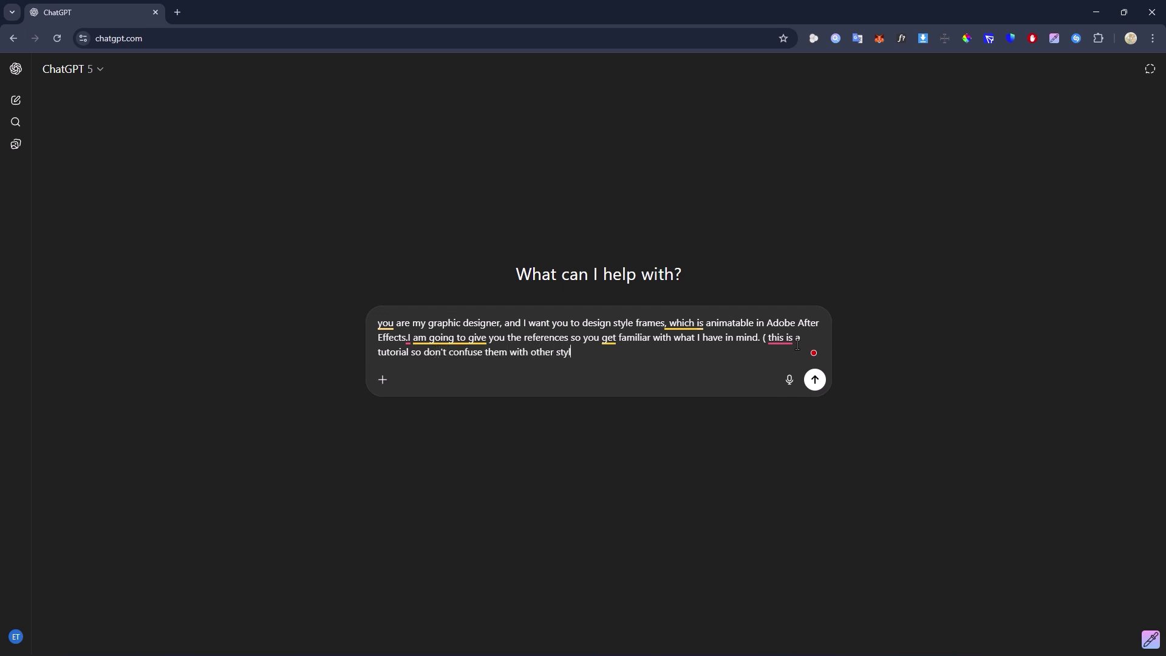
{"action": "type", "text": "es that I have made )"}
{"action": "key", "text": "Return"}
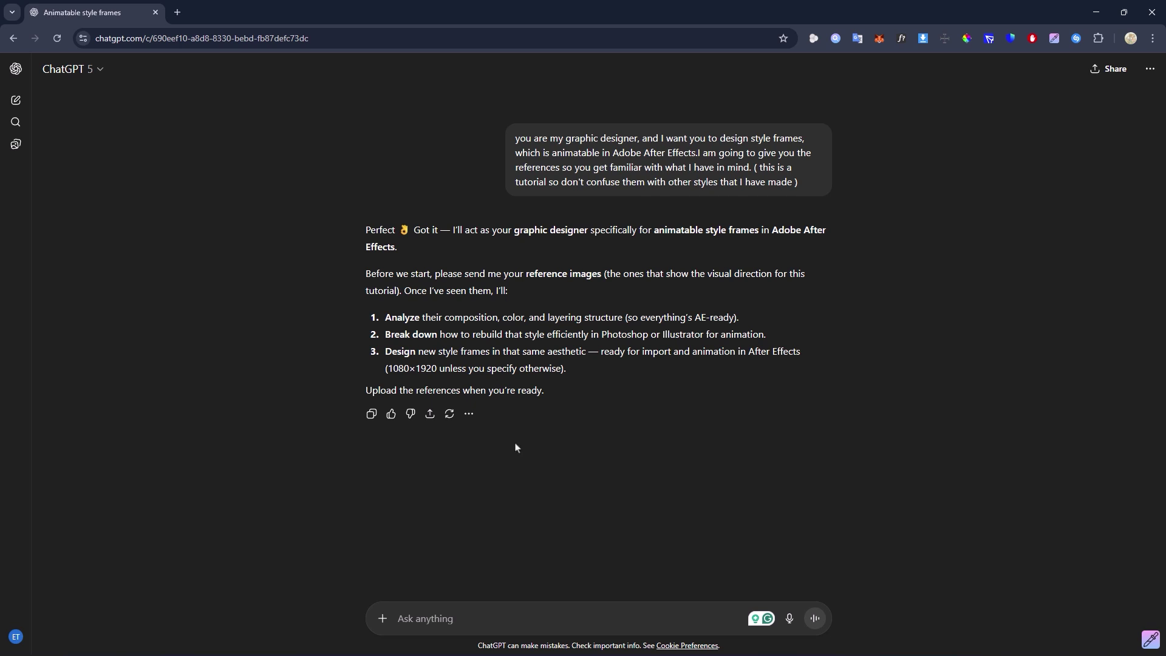
{"action": "left_click", "coordinate": [382, 619]}
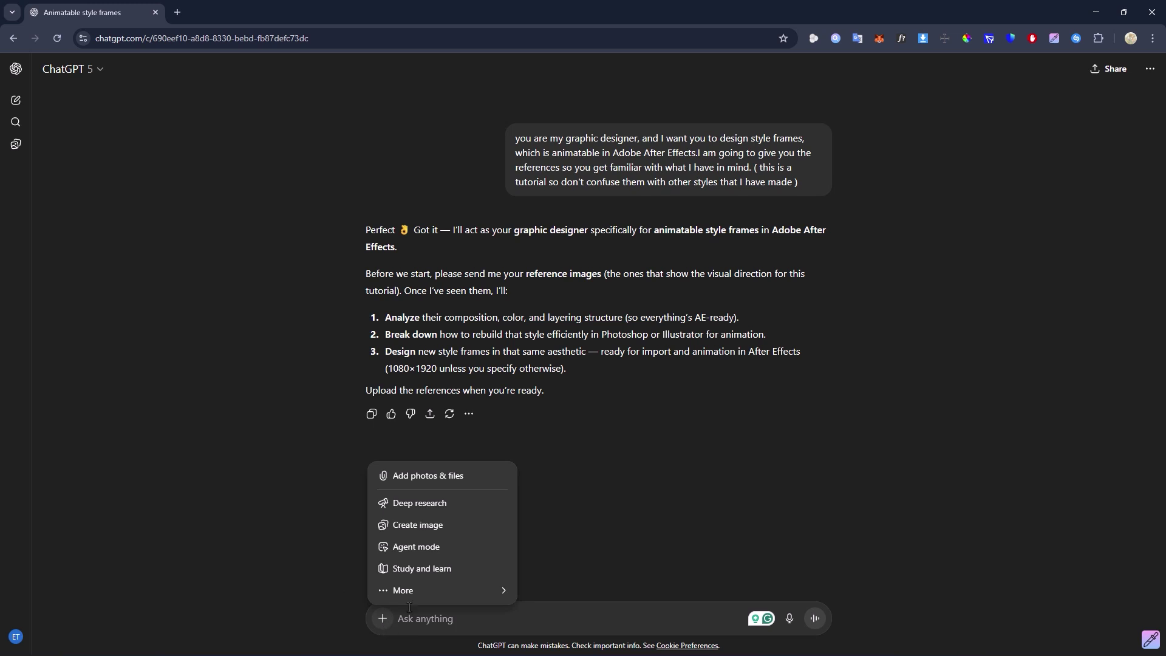
{"action": "left_click", "coordinate": [438, 484]}
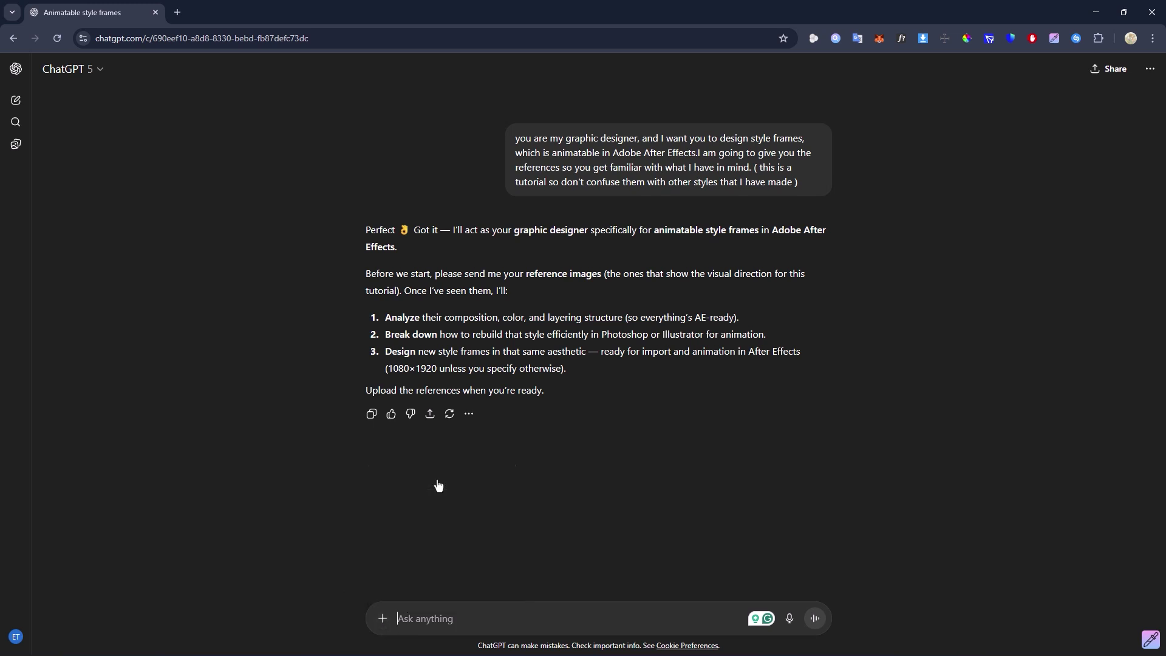
{"action": "left_click", "coordinate": [475, 236]}
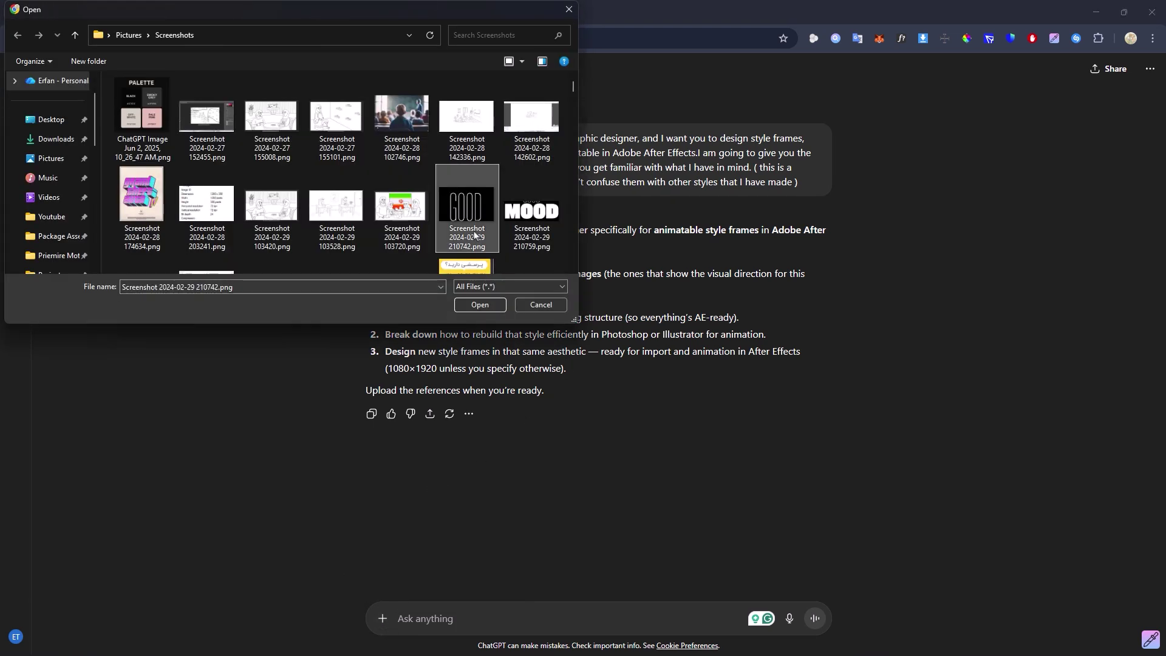
{"action": "key", "text": "End"}
{"action": "left_click", "coordinate": [404, 162], "text": "ctrl"}
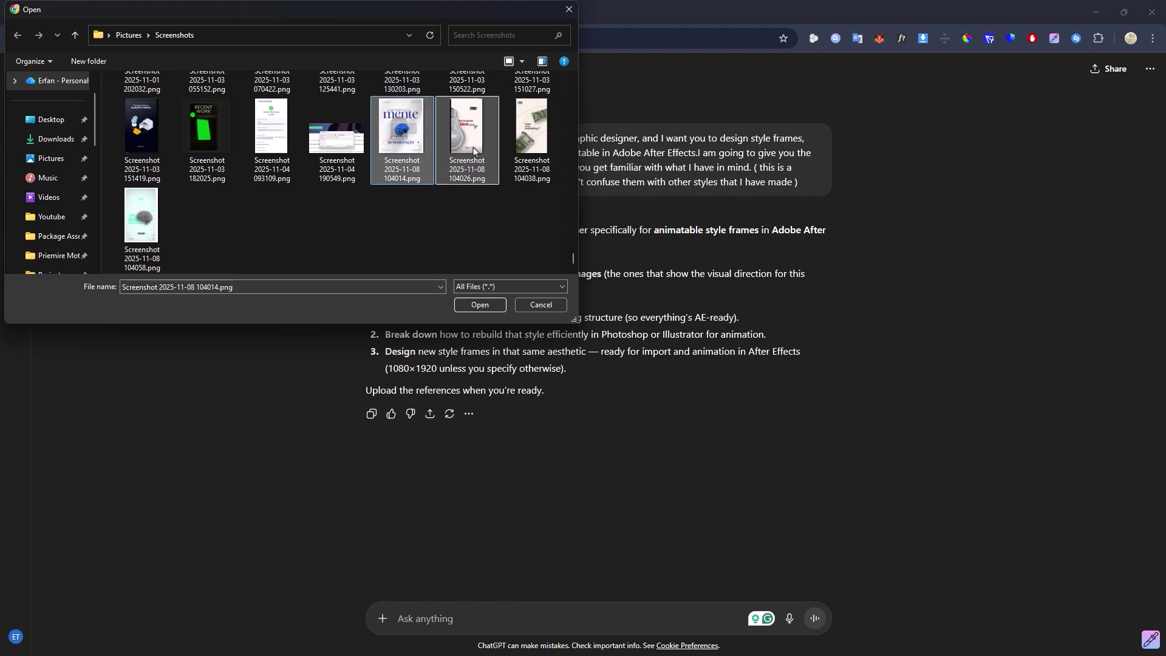
{"action": "left_click", "coordinate": [472, 147], "text": "ctrl"}
{"action": "left_click", "coordinate": [532, 139], "text": "ctrl"}
{"action": "left_click", "coordinate": [477, 306]}
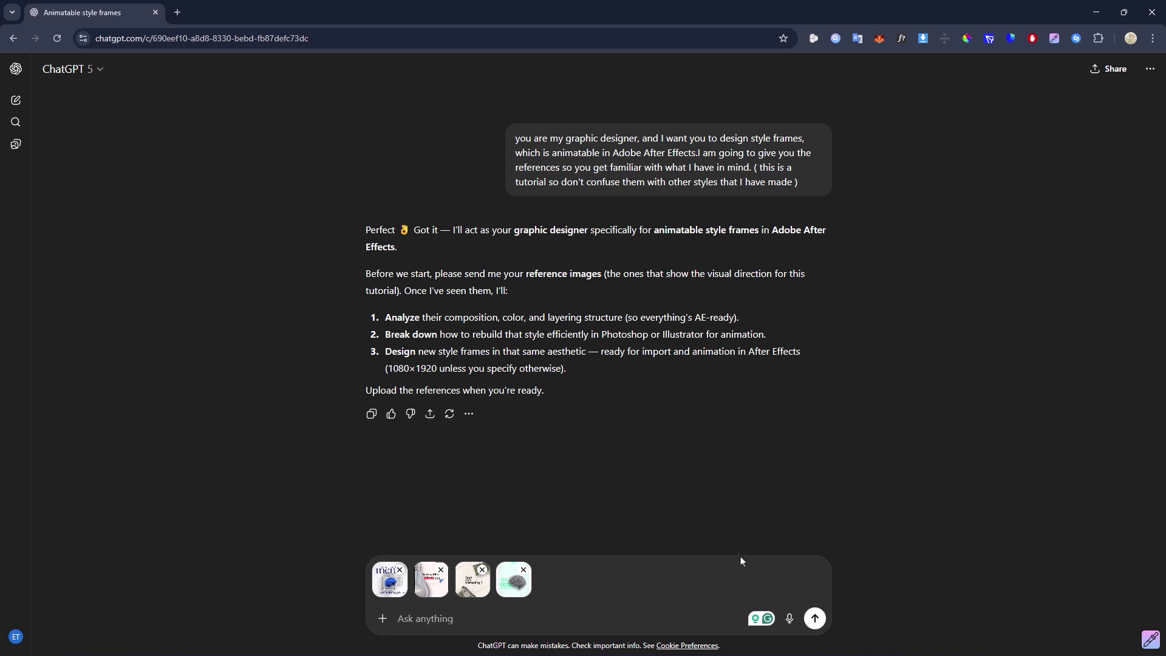
{"action": "left_click", "coordinate": [815, 619]}
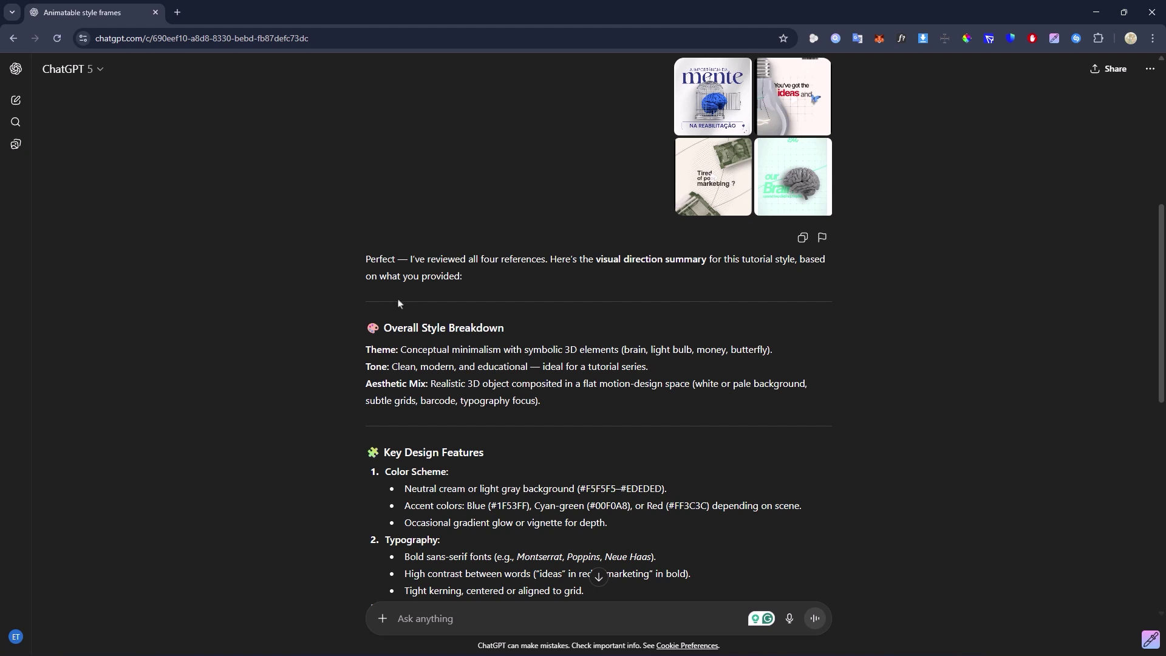
Send the brand palette image with the message "here is the brand color and please don't use any color outside of this palette".
{"action": "scroll", "coordinate": [458, 305], "scroll_direction": "down", "scroll_amount": 2}
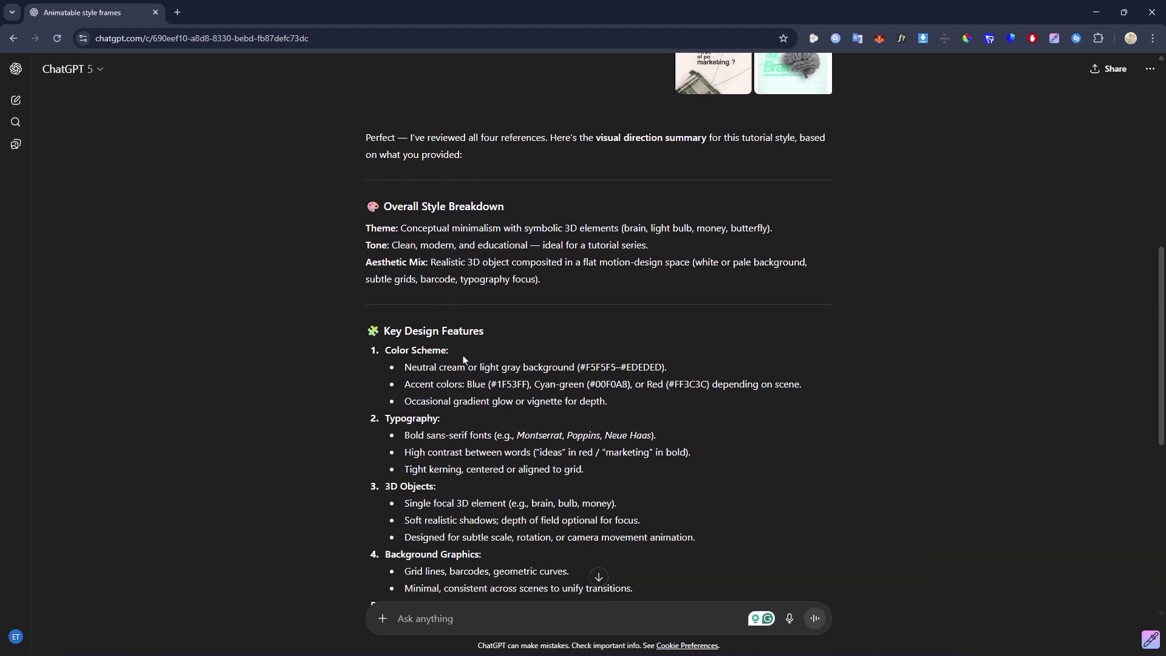
{"action": "scroll", "coordinate": [464, 355], "scroll_direction": "down", "scroll_amount": 2}
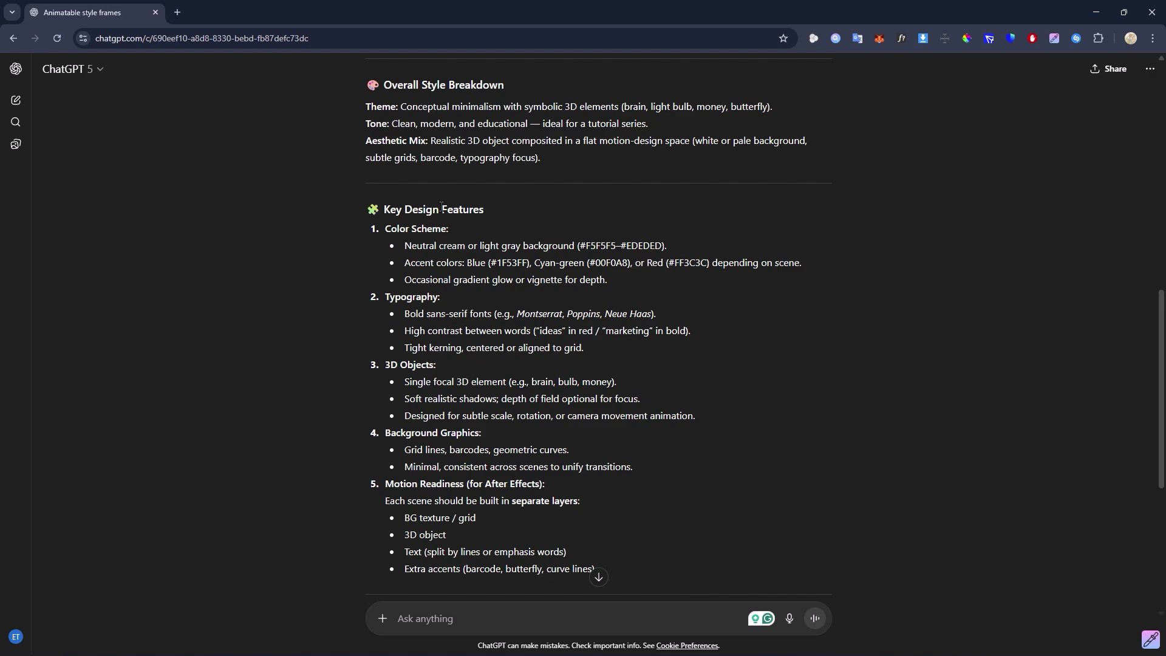
{"action": "scroll", "coordinate": [441, 207], "scroll_direction": "down", "scroll_amount": 5}
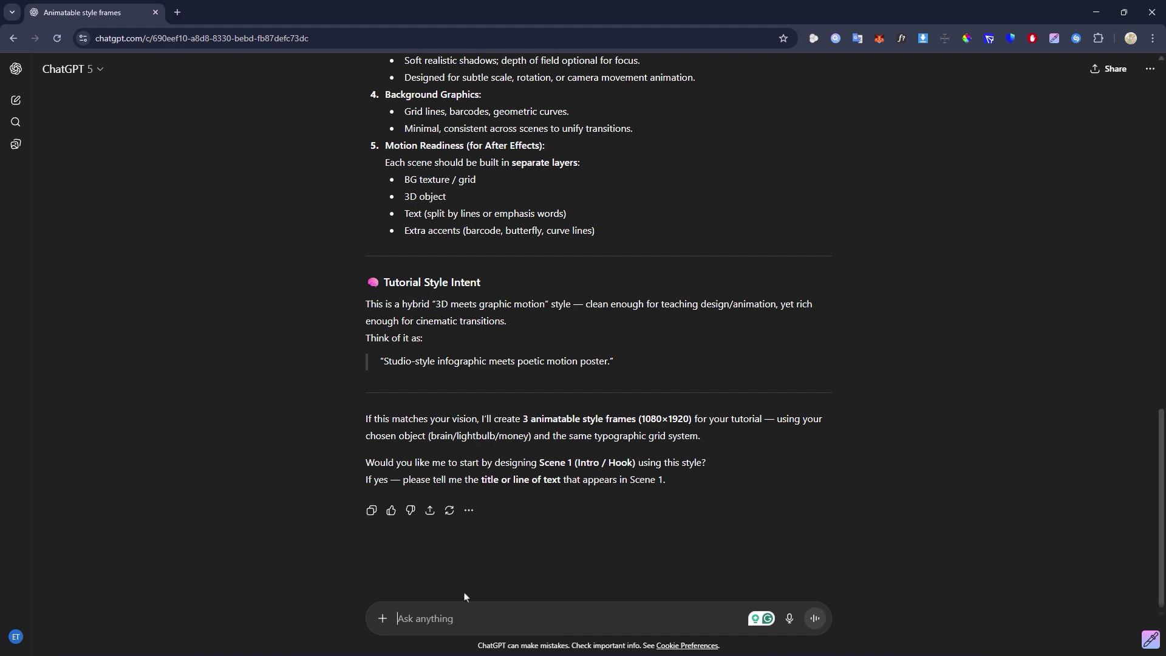
{"action": "type", "text": "he"}
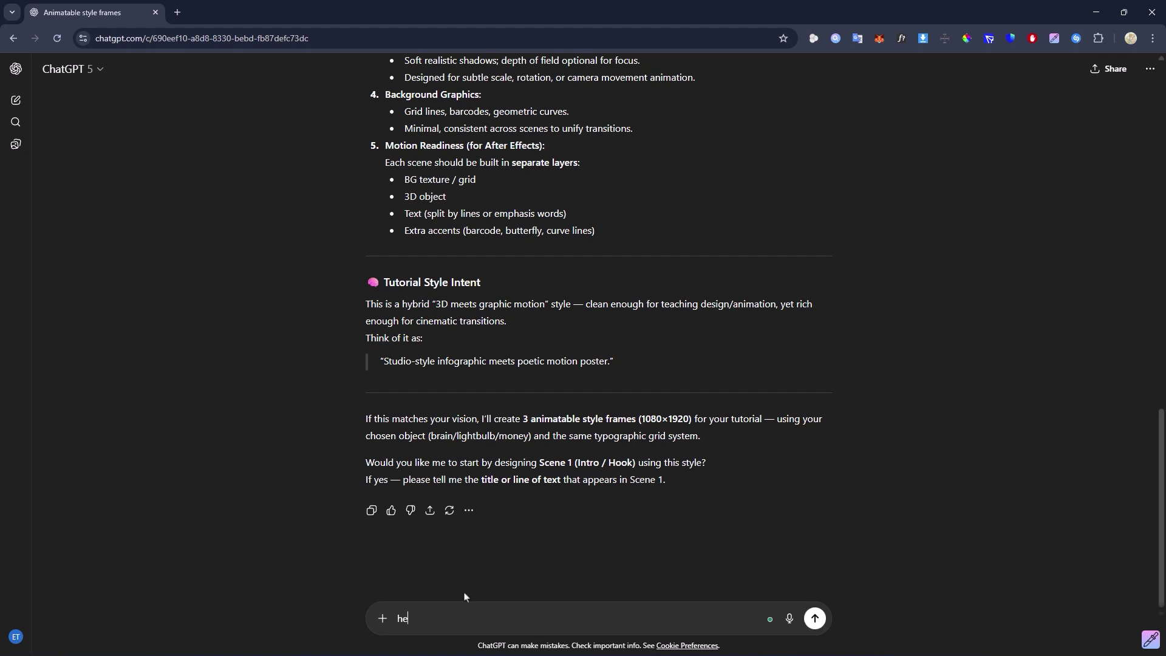
{"action": "type", "text": "re is the brand color and please don't "}
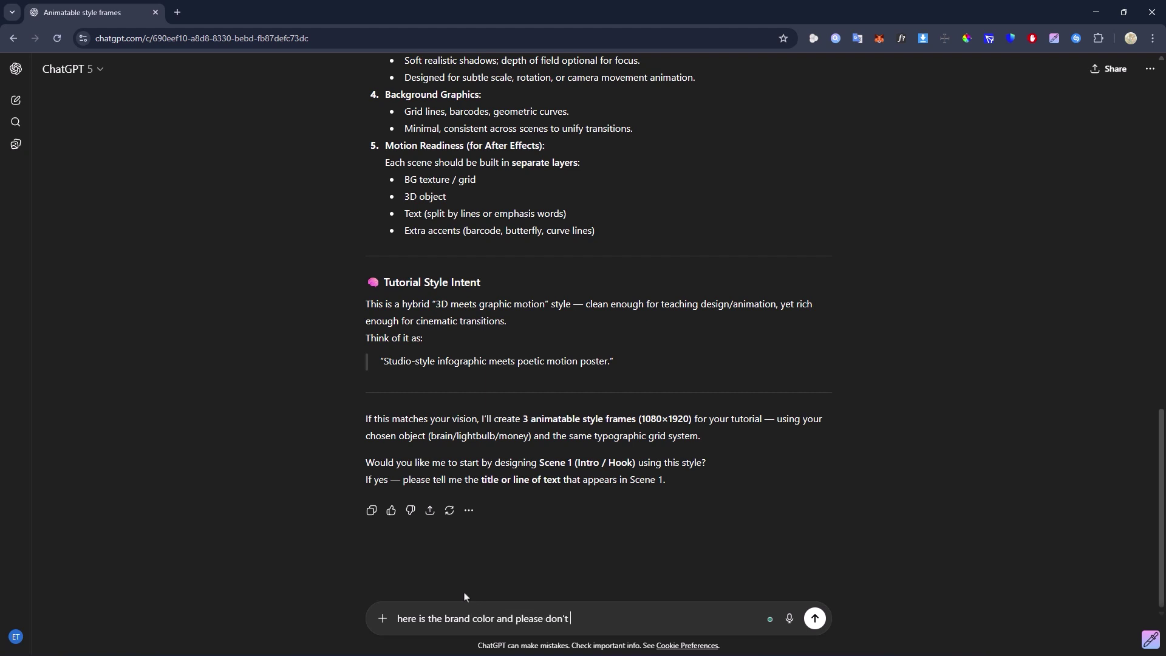
{"action": "type", "text": "use any color outside of this pal"}
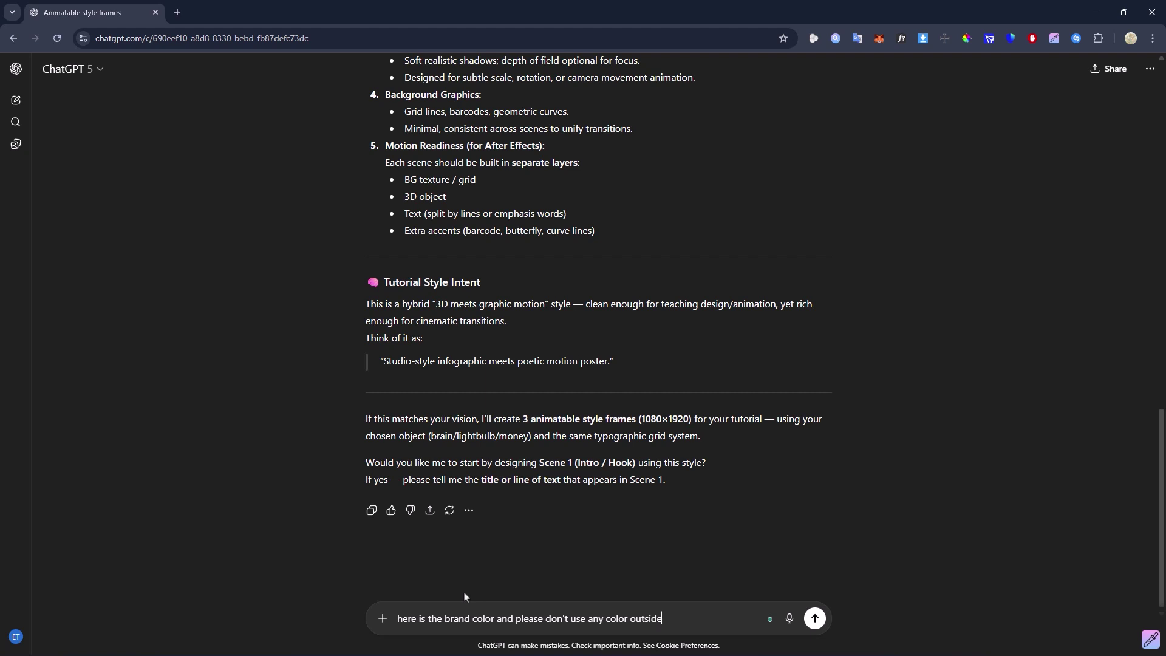
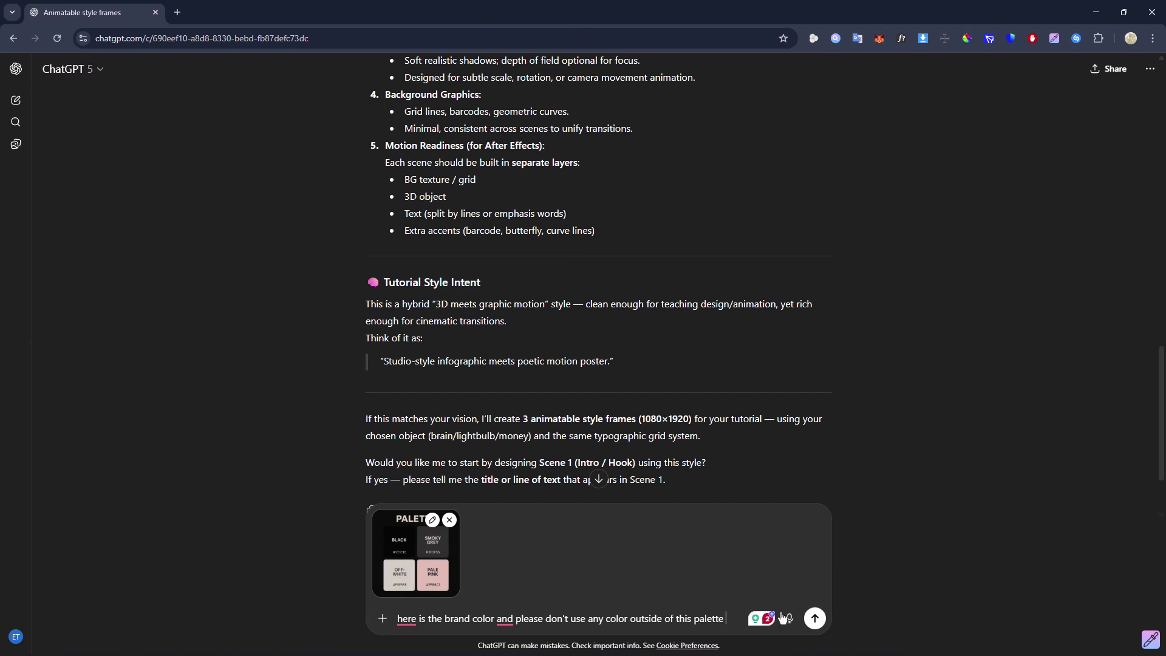
{"action": "key", "text": "Return"}
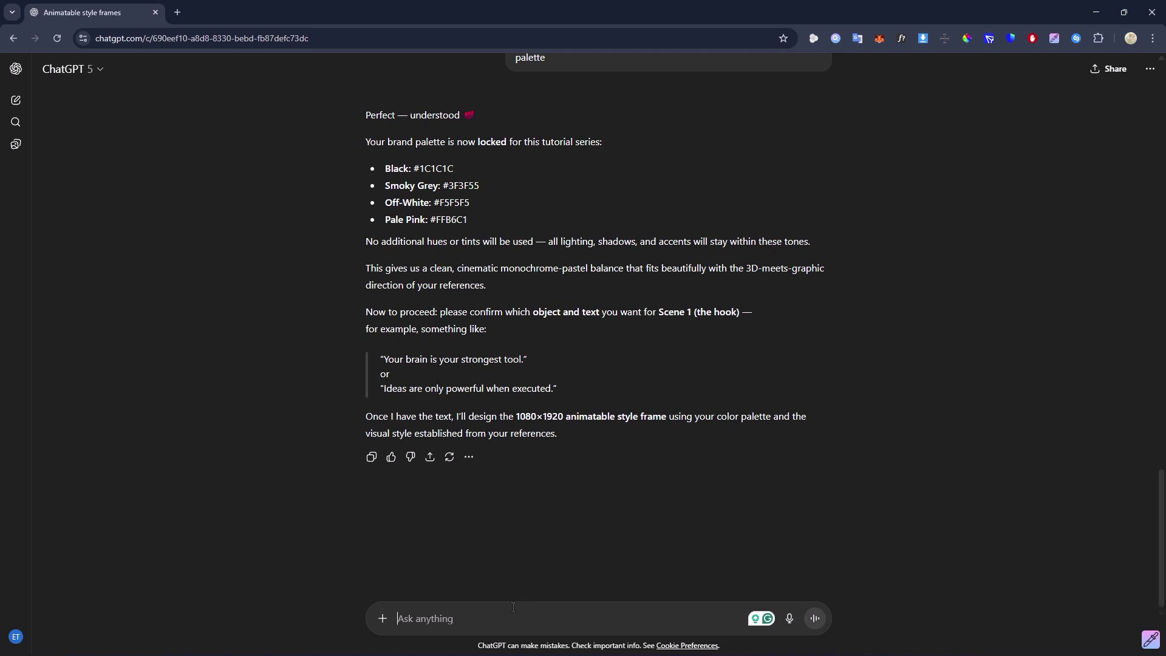
Send ChatGPT the Scene 1 text with the message "the first line is " Editing is like cooking "".
{"action": "type", "text": "the first "}
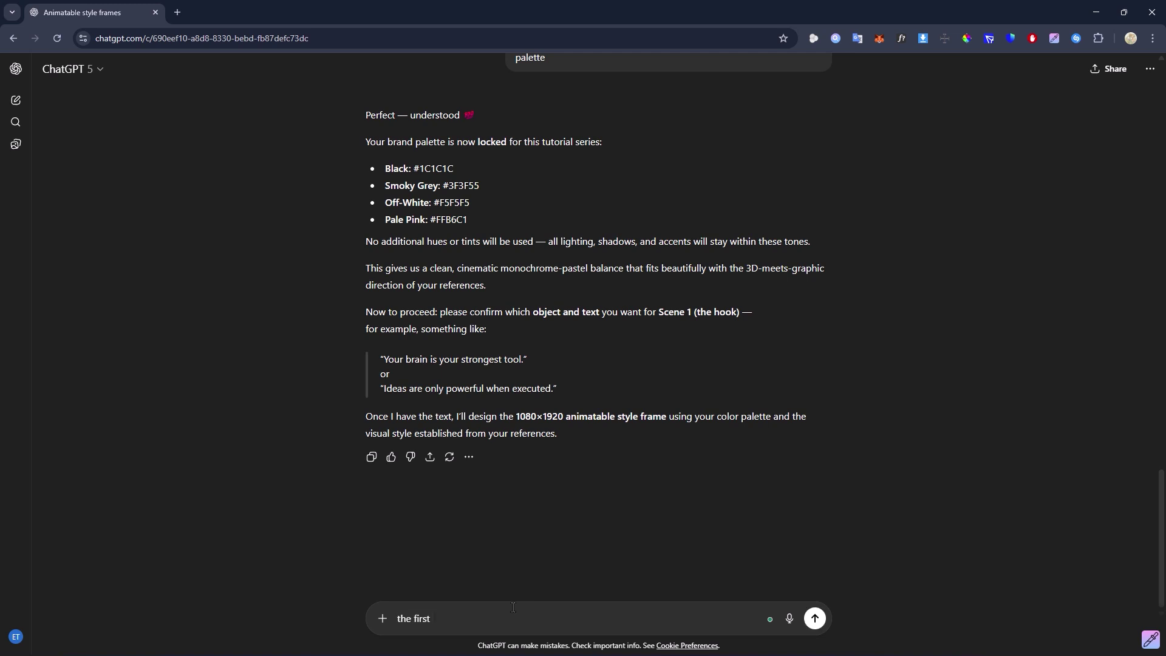
{"action": "type", "text": "line is \" Editing is like cooking"}
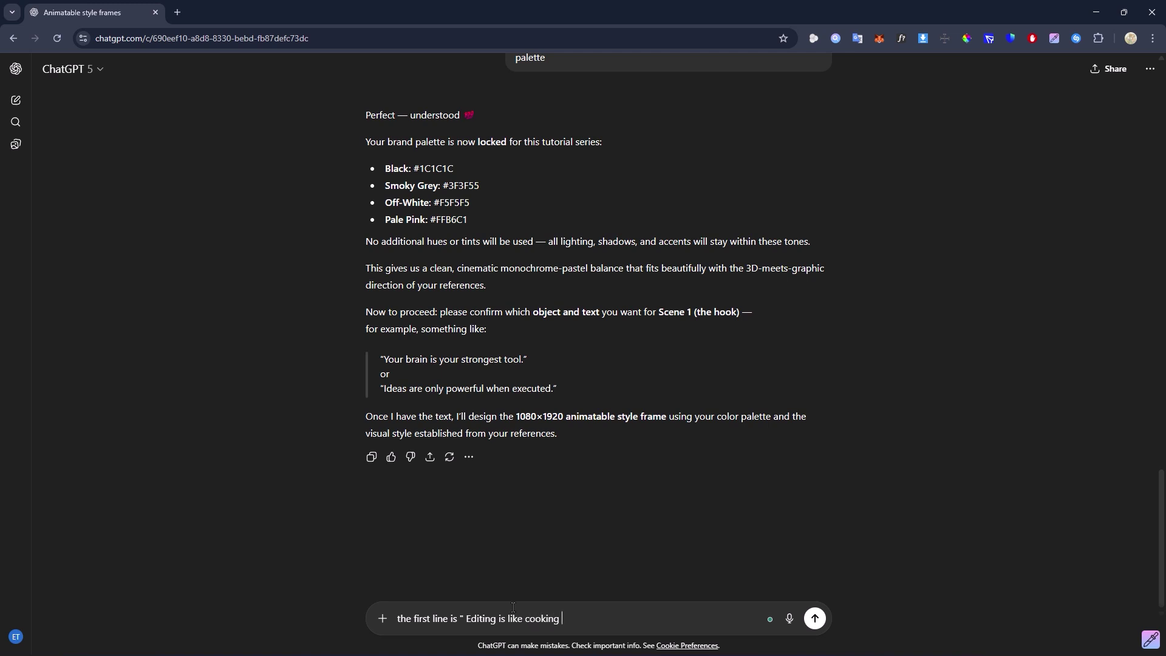
{"action": "key", "text": "Return"}
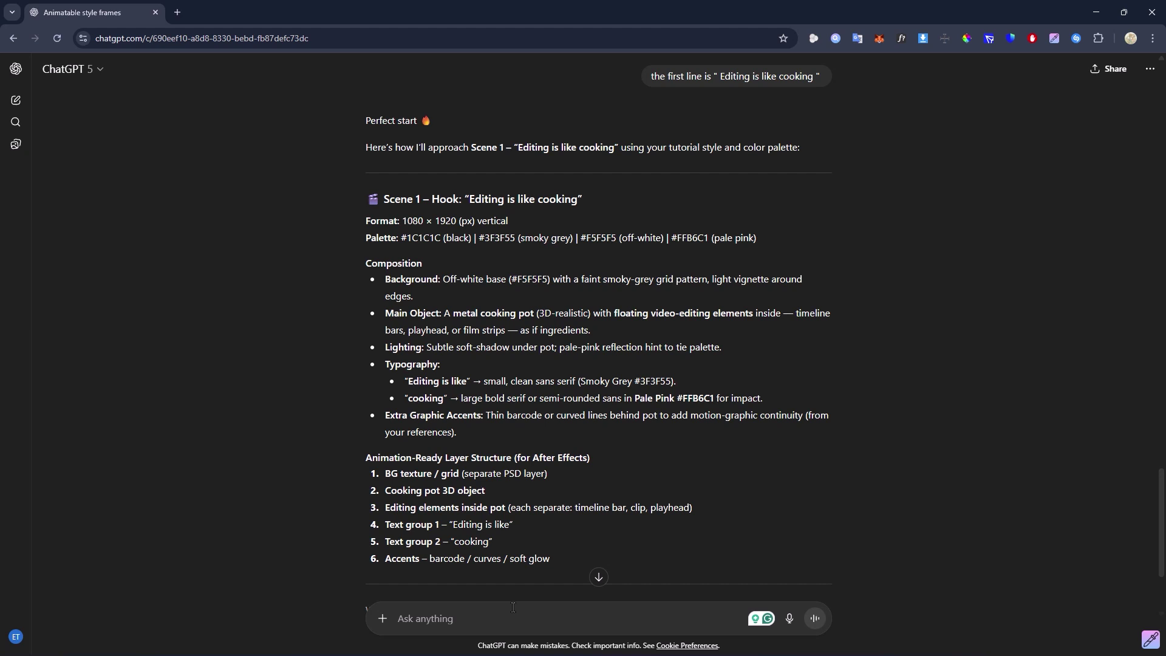
Review the Scene 1 concept and have the style frame generated with the message "design it".
{"action": "scroll", "coordinate": [438, 454], "scroll_direction": "down", "scroll_amount": 1}
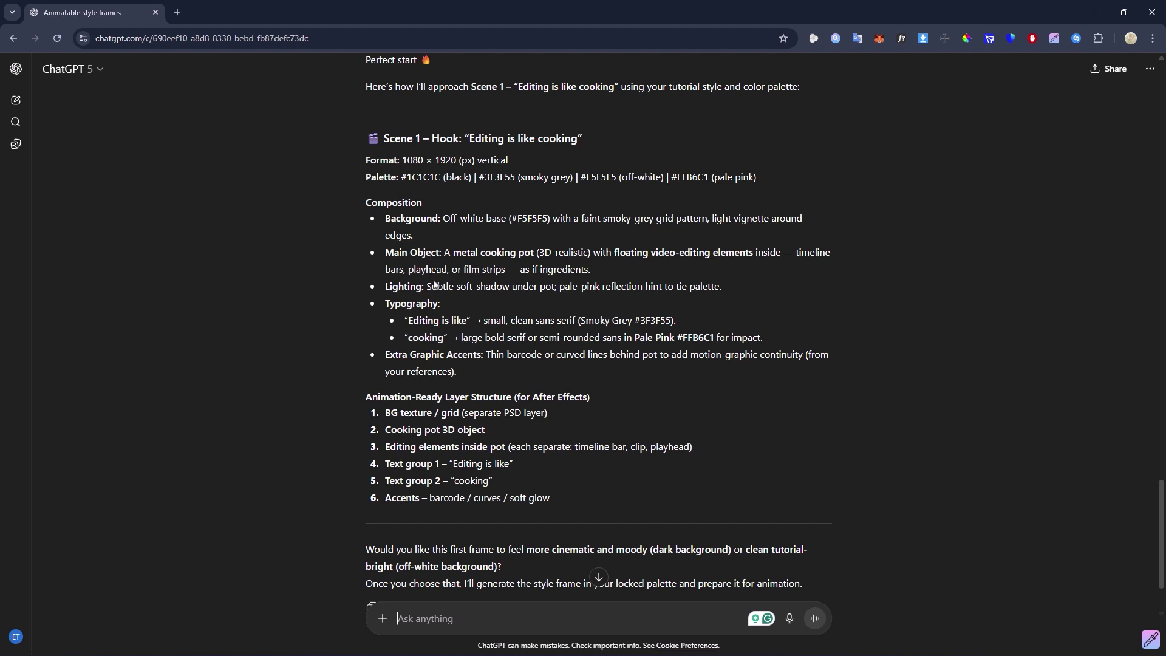
{"action": "scroll", "coordinate": [433, 281], "scroll_direction": "down", "scroll_amount": 2}
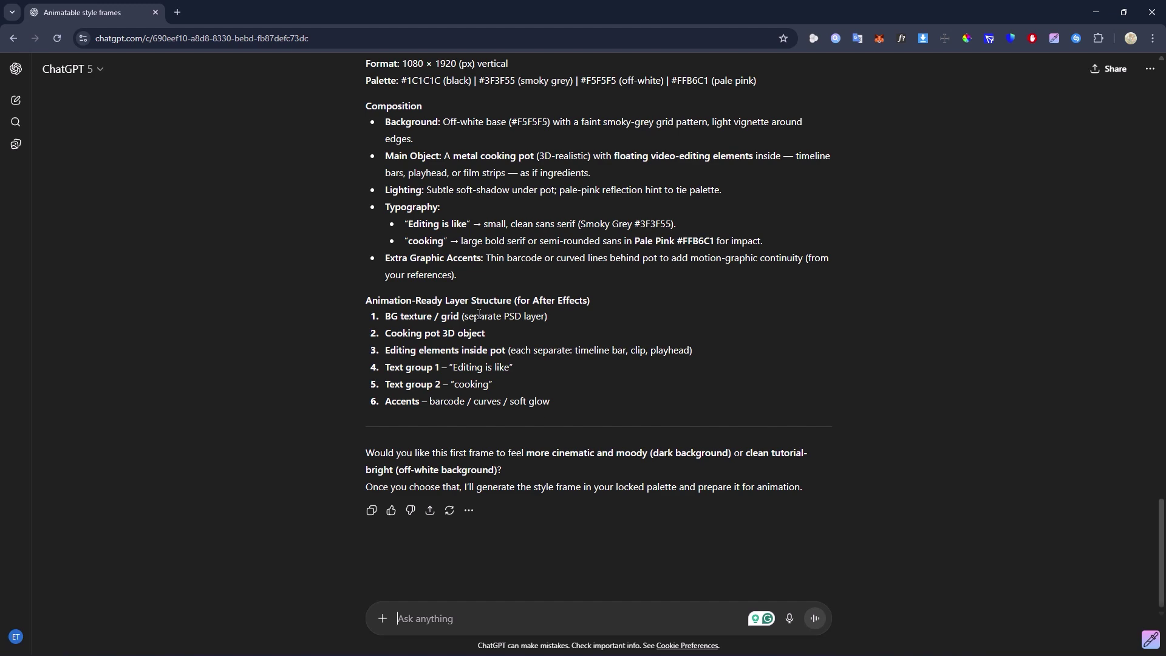
{"action": "scroll", "coordinate": [479, 314], "scroll_direction": "up", "scroll_amount": 8}
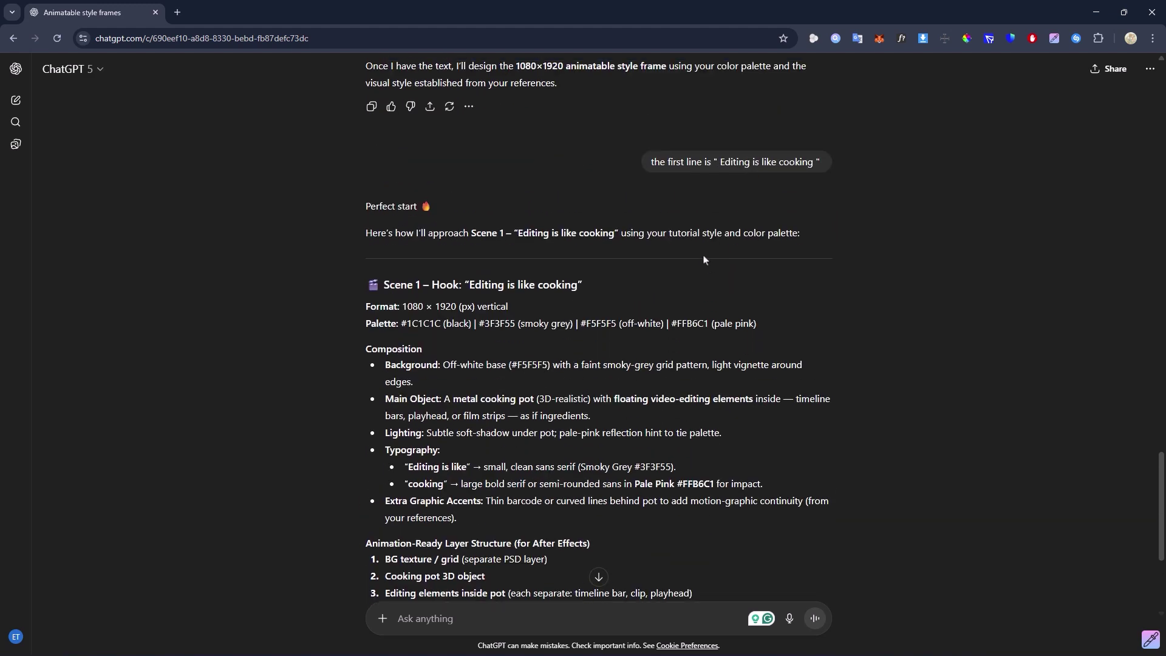
{"action": "left_click_drag", "start_coordinate": [388, 251], "coordinate": [678, 246]}
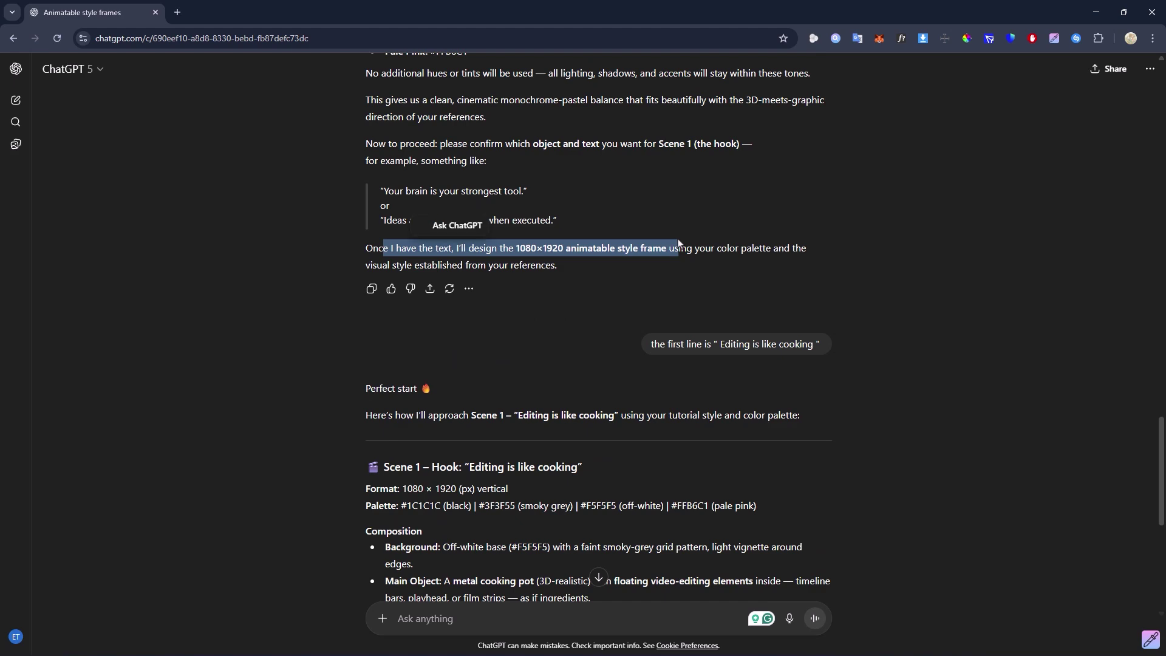
{"action": "scroll", "coordinate": [633, 296], "scroll_direction": "down", "scroll_amount": 7}
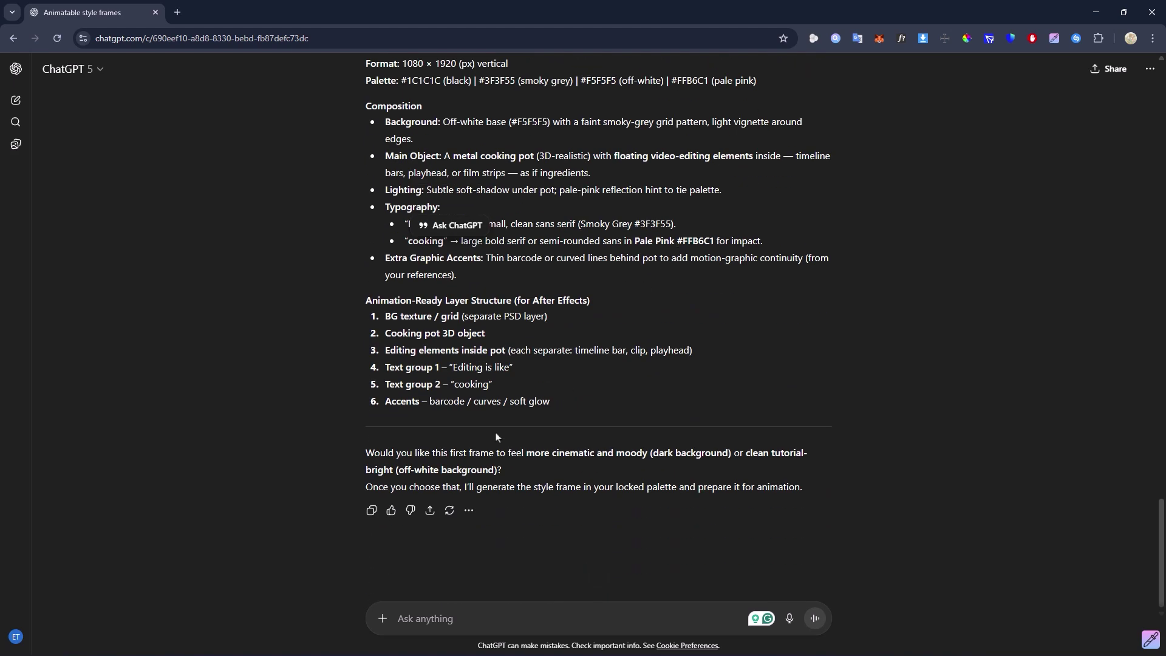
{"action": "left_click", "coordinate": [511, 620]}
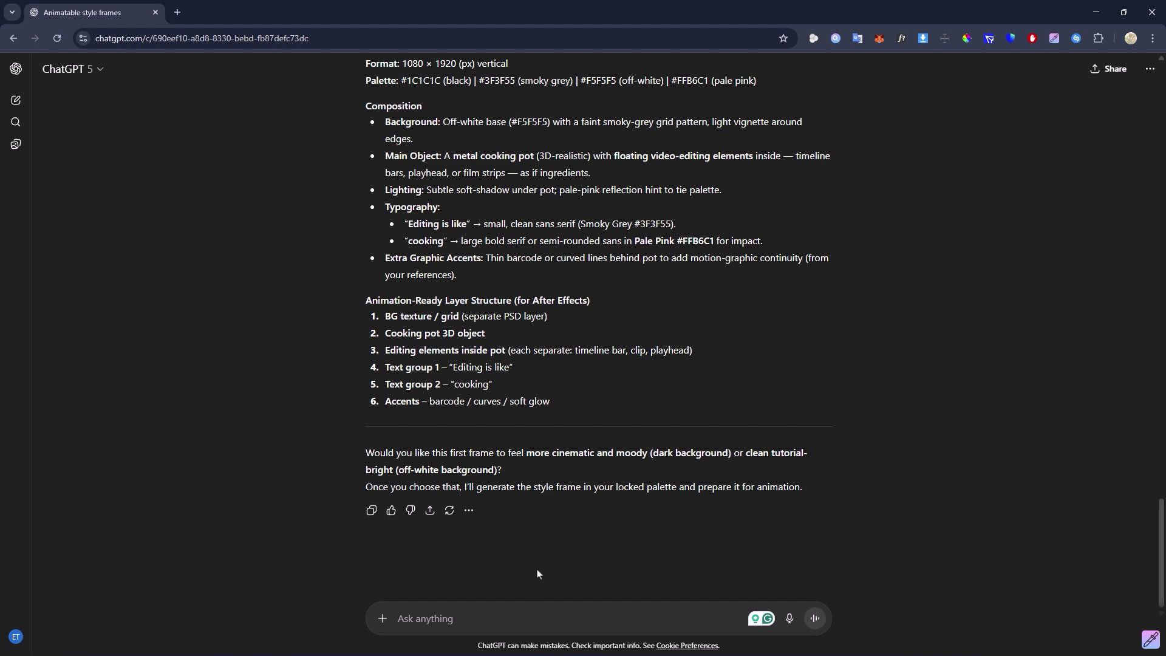
{"action": "type", "text": "design it"}
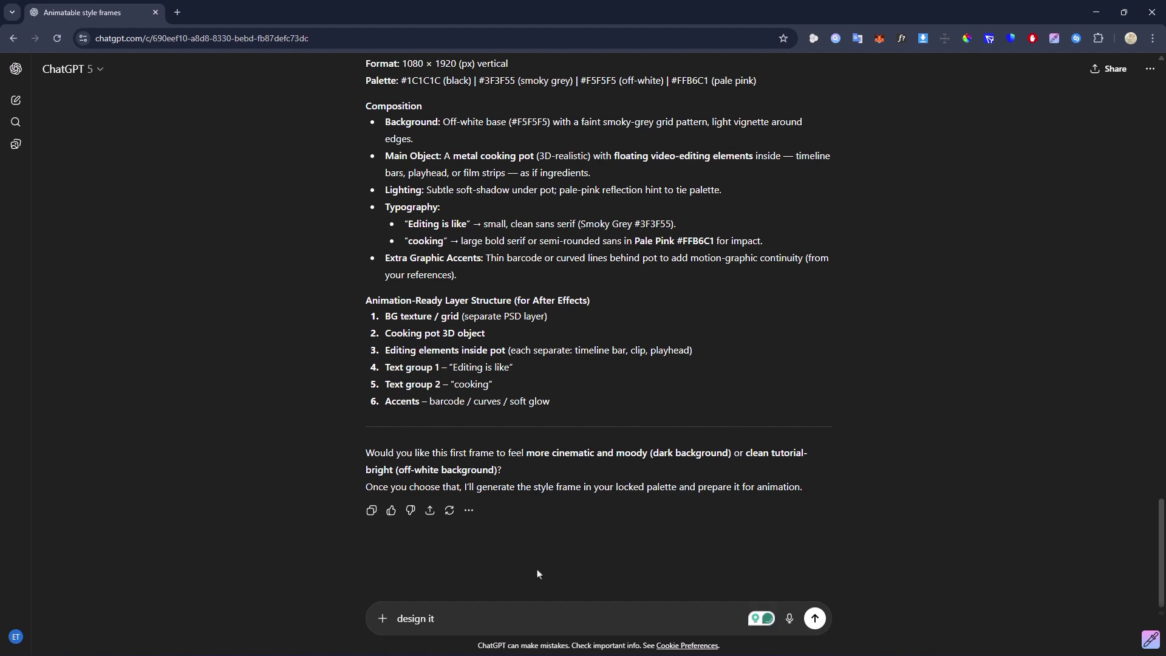
{"action": "key", "text": "Return"}
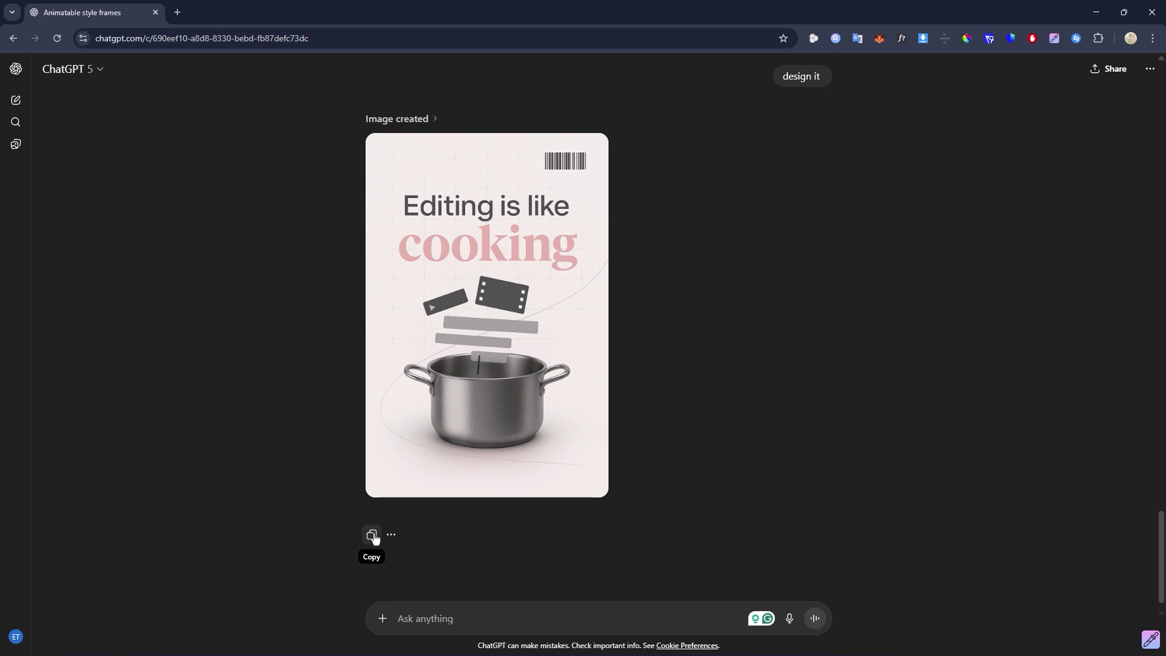
Request a symmetrical version of the style frame with the message "okey design it in symmetry".
{"action": "type", "text": "okey d"}
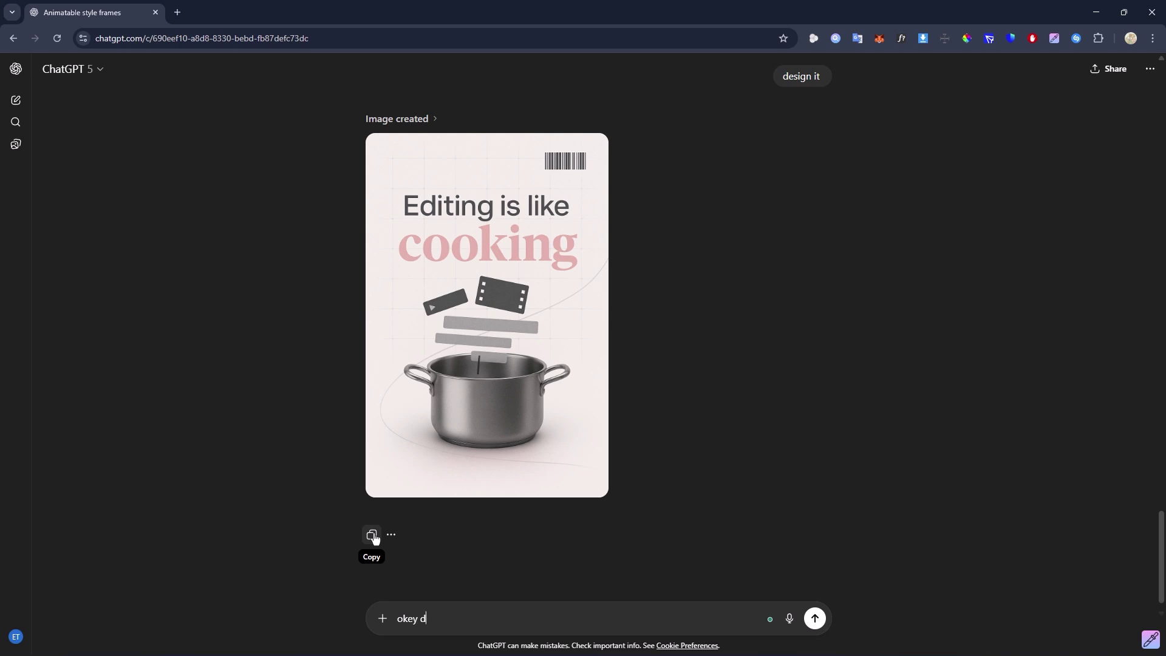
{"action": "type", "text": "esign it in suymmetry"}
{"action": "key", "text": "Return"}
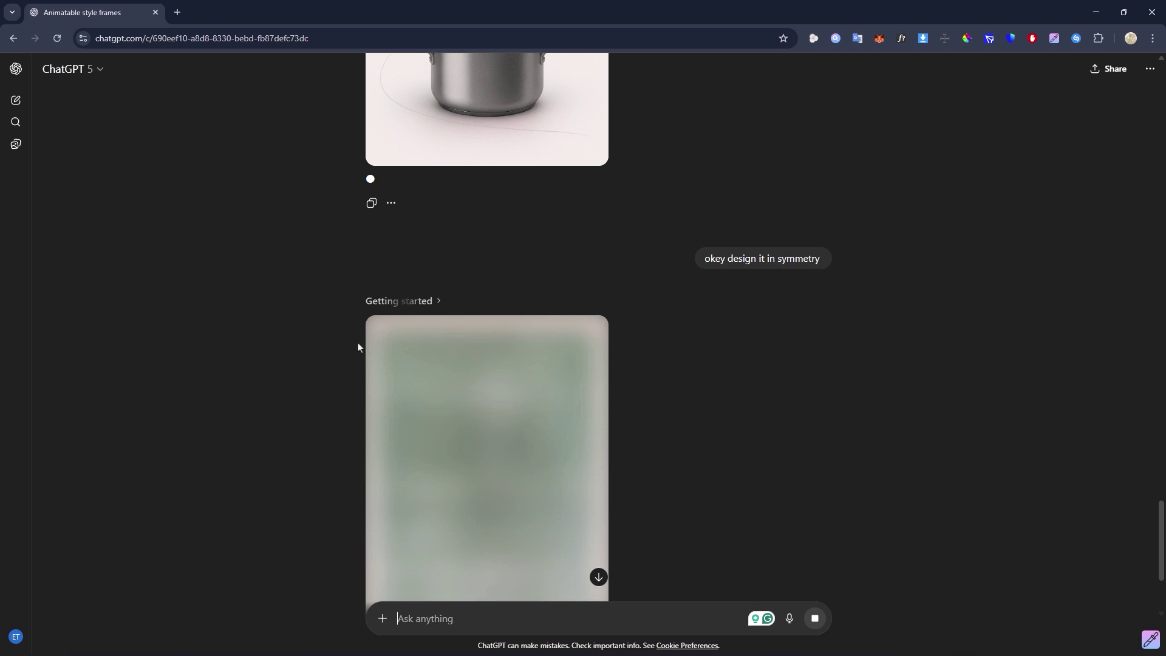
{"action": "scroll", "coordinate": [359, 346], "scroll_direction": "down", "scroll_amount": 3}
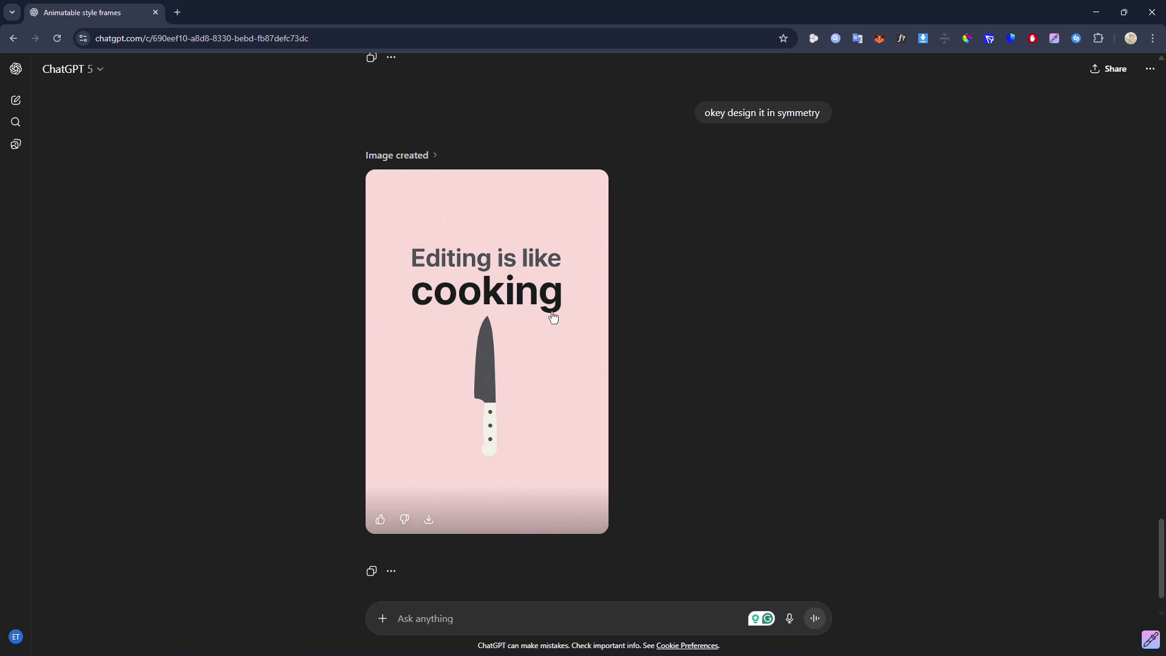
Write a follow-up prompt reading "I want a symmetry design , so put one the pot and top corner and one at the bottom corner .".
{"action": "mouse_move", "coordinate": [820, 126]}
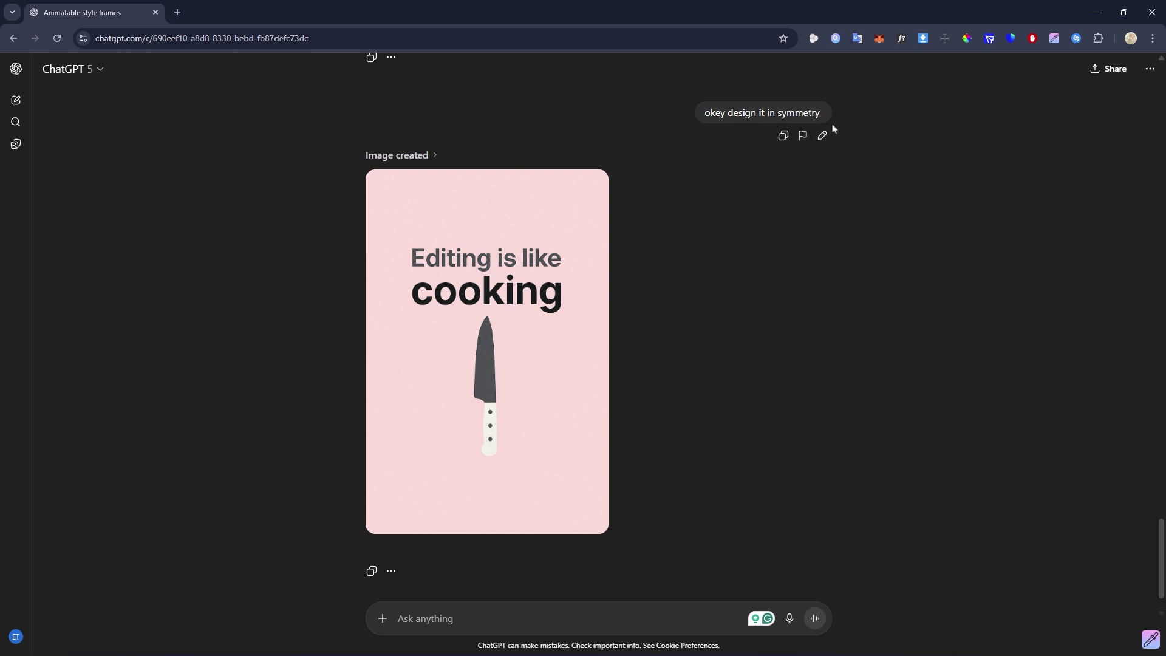
{"action": "scroll", "coordinate": [604, 182], "scroll_direction": "up", "scroll_amount": 7}
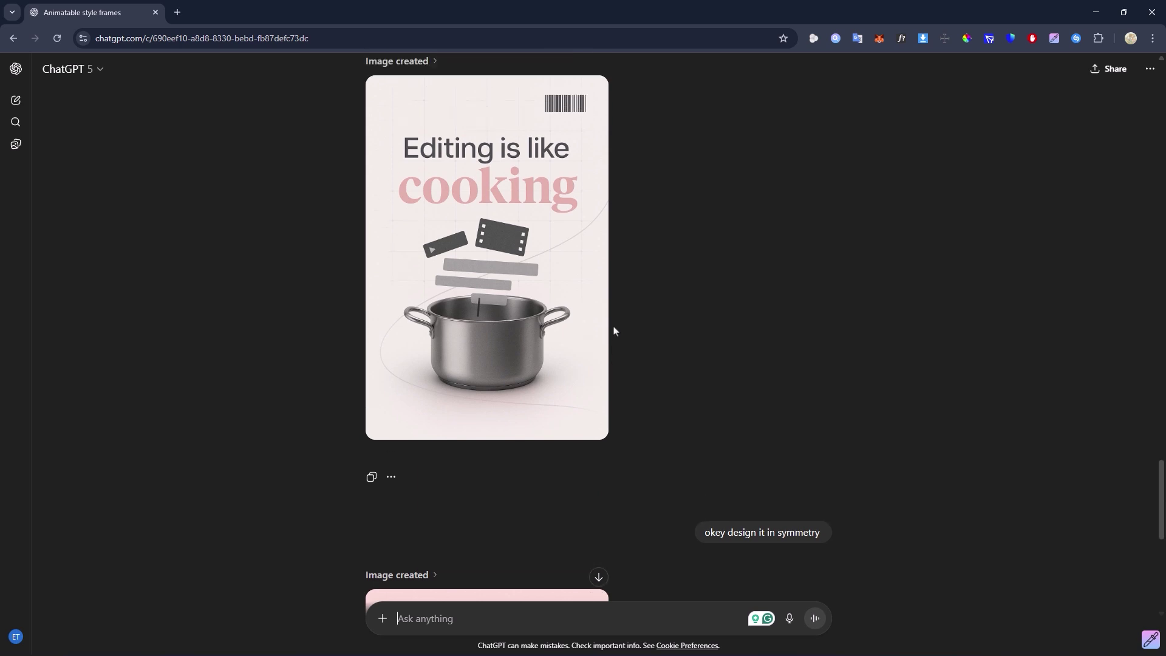
{"action": "scroll", "coordinate": [486, 334], "scroll_direction": "up", "scroll_amount": 1}
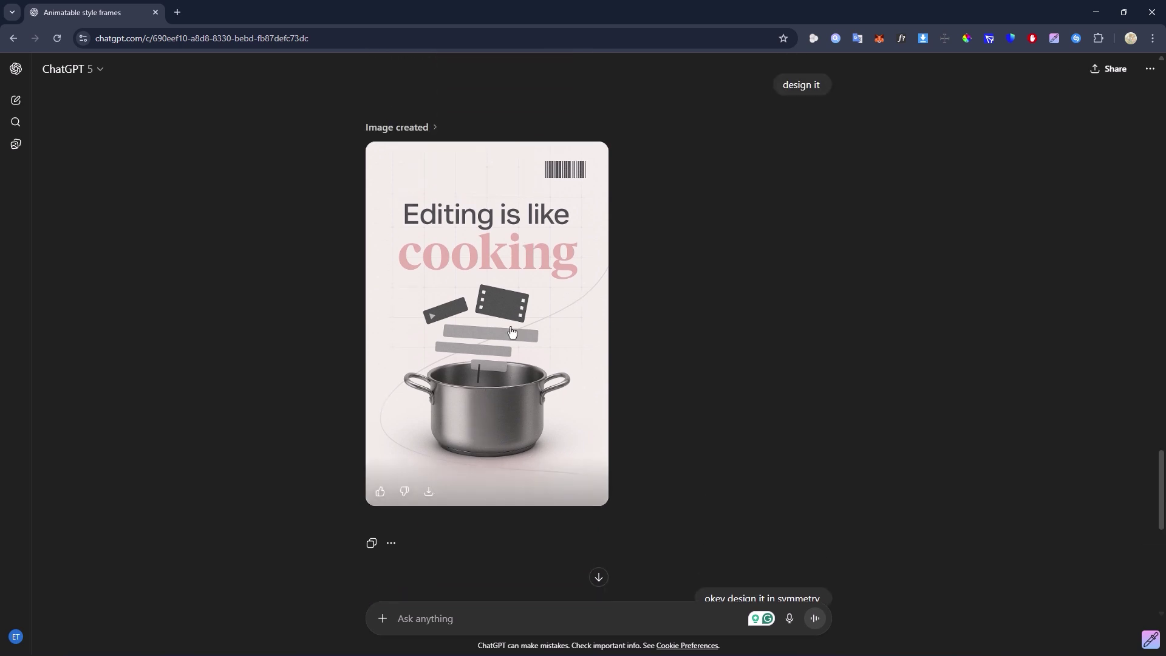
{"action": "scroll", "coordinate": [507, 268], "scroll_direction": "down", "scroll_amount": 9}
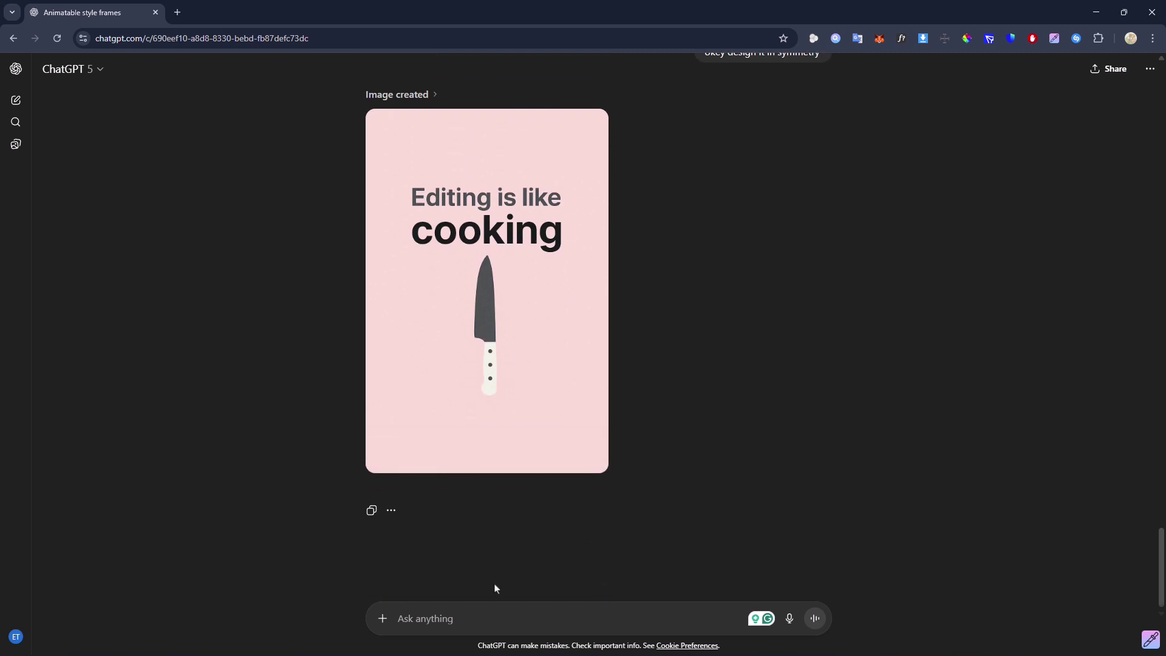
{"action": "type", "text": "I want a symmy"}
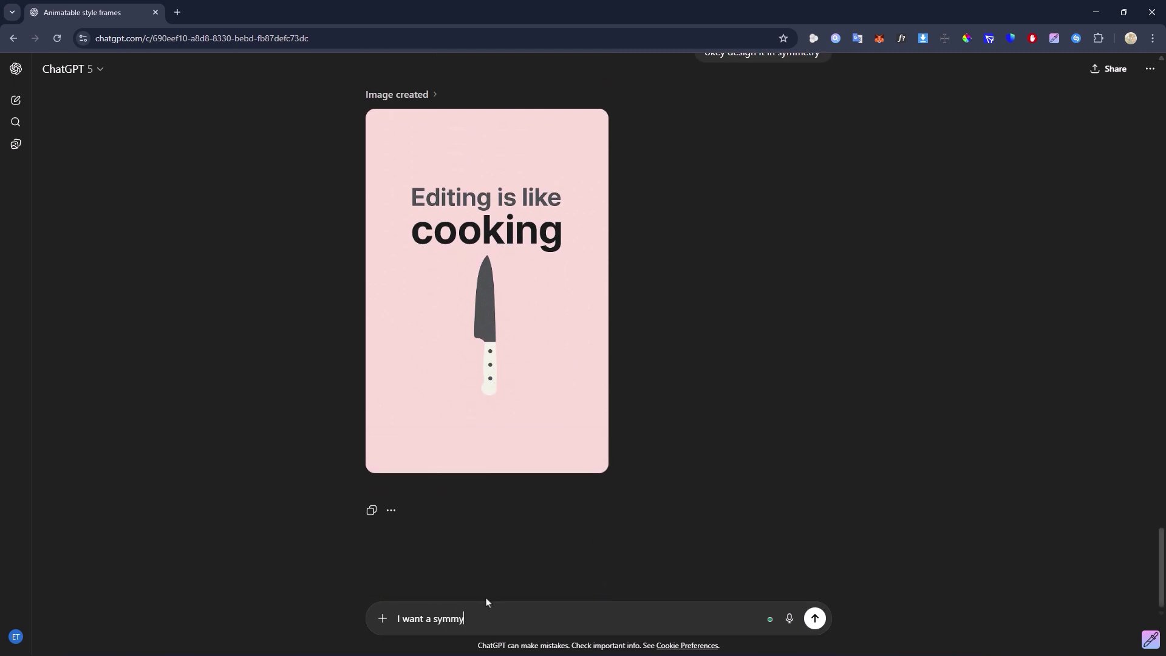
{"action": "key", "text": "BackSpace"}
{"action": "type", "text": "etry design , so put the pot"}
{"action": "key", "text": "BackSpace"}
{"action": "key", "text": "BackSpace"}
{"action": "key", "text": "BackSpace"}
{"action": "key", "text": "BackSpace"}
{"action": "key", "text": "BackSpace"}
{"action": "key", "text": "BackSpace"}
{"action": "key", "text": "BackSpace"}
{"action": "type", "text": "one the b"}
{"action": "key", "text": "BackSpace"}
{"action": "type", "text": "pot and top corner an"}
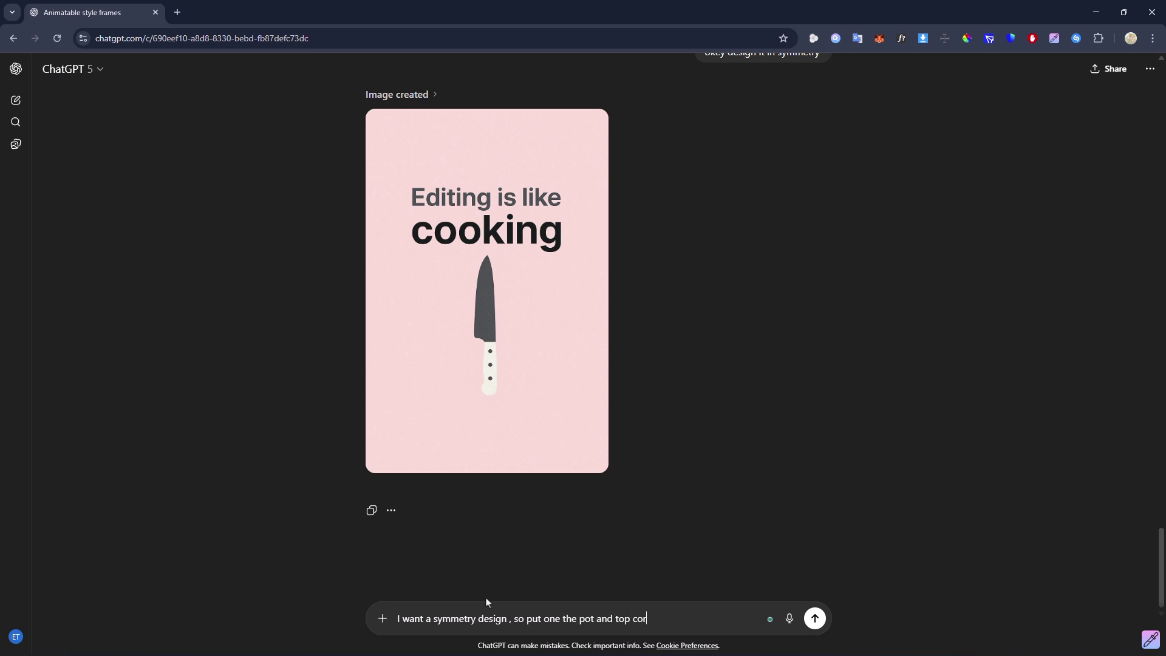
{"action": "type", "text": "d one a"}
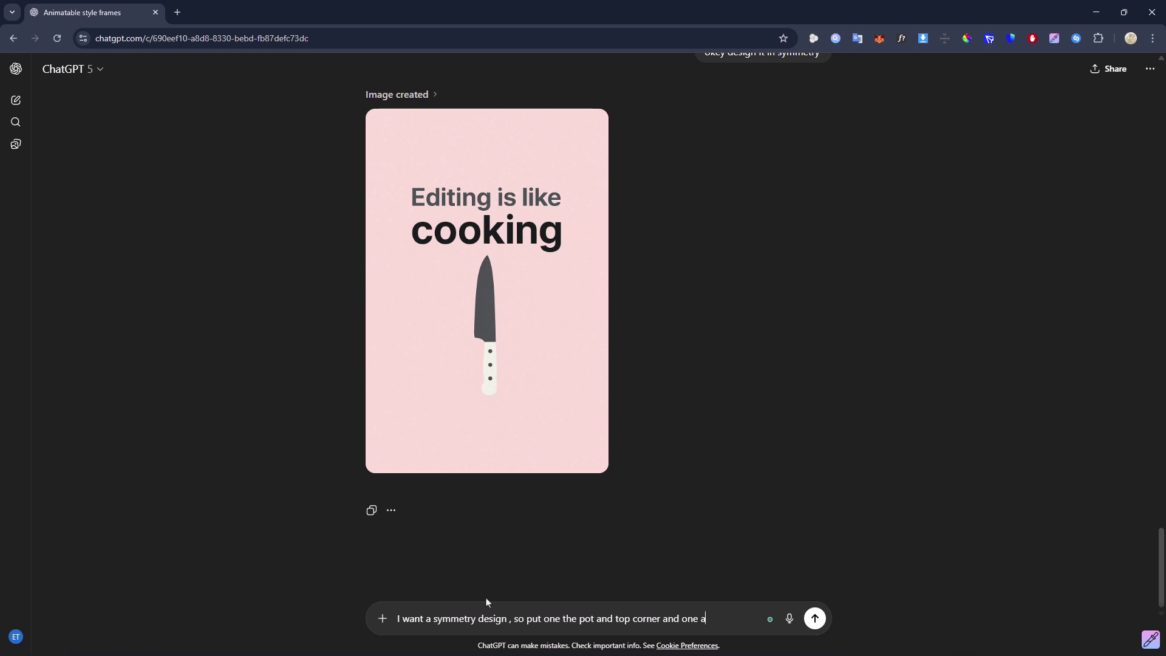
{"action": "type", "text": "t the bottom corner ."}
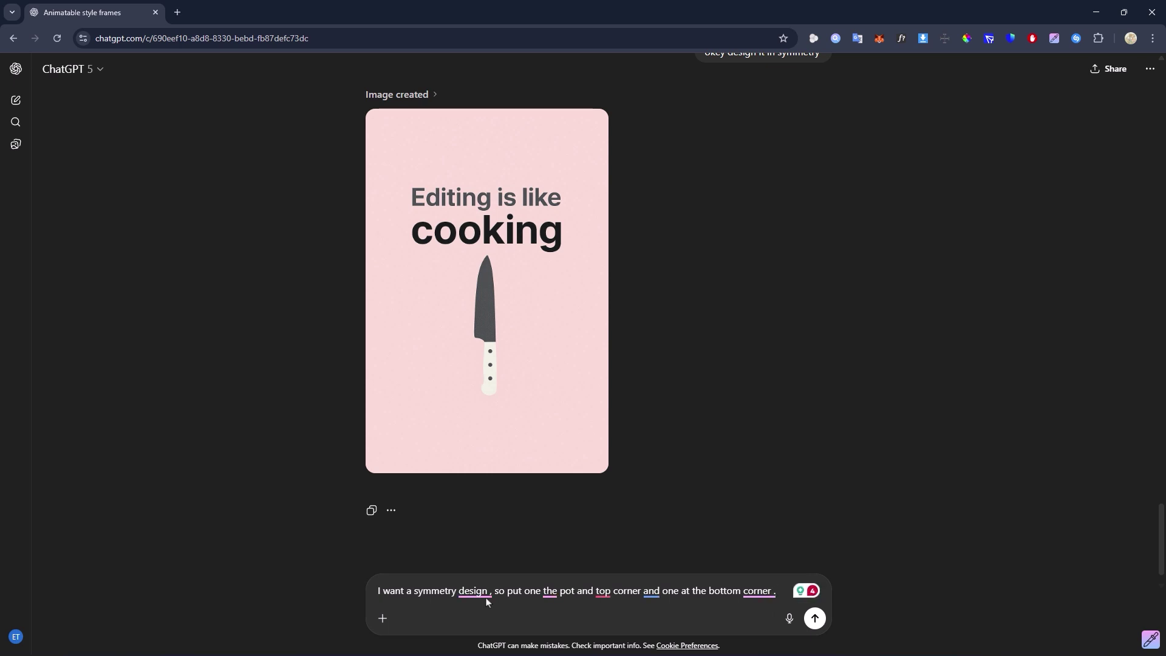
Append "and push the text to the middle , and balance the compostion with the remaining elements" and send the prompt.
{"action": "type", "text": "and push the text to the middle "}
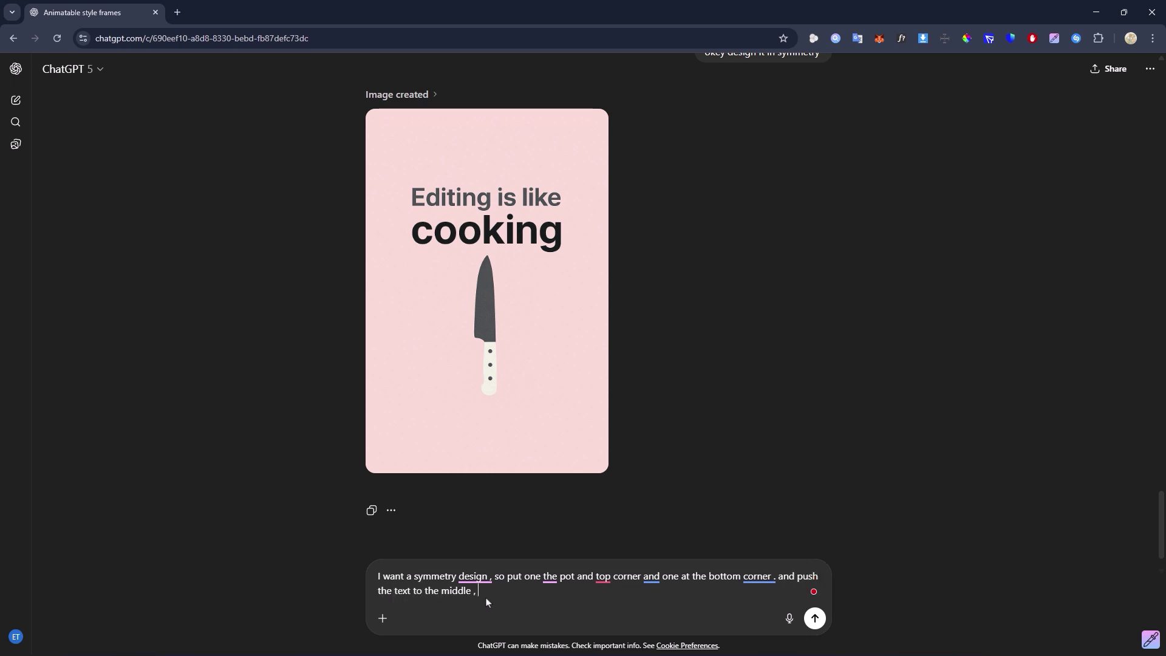
{"action": "type", "text": ", and balance the compostion with the"}
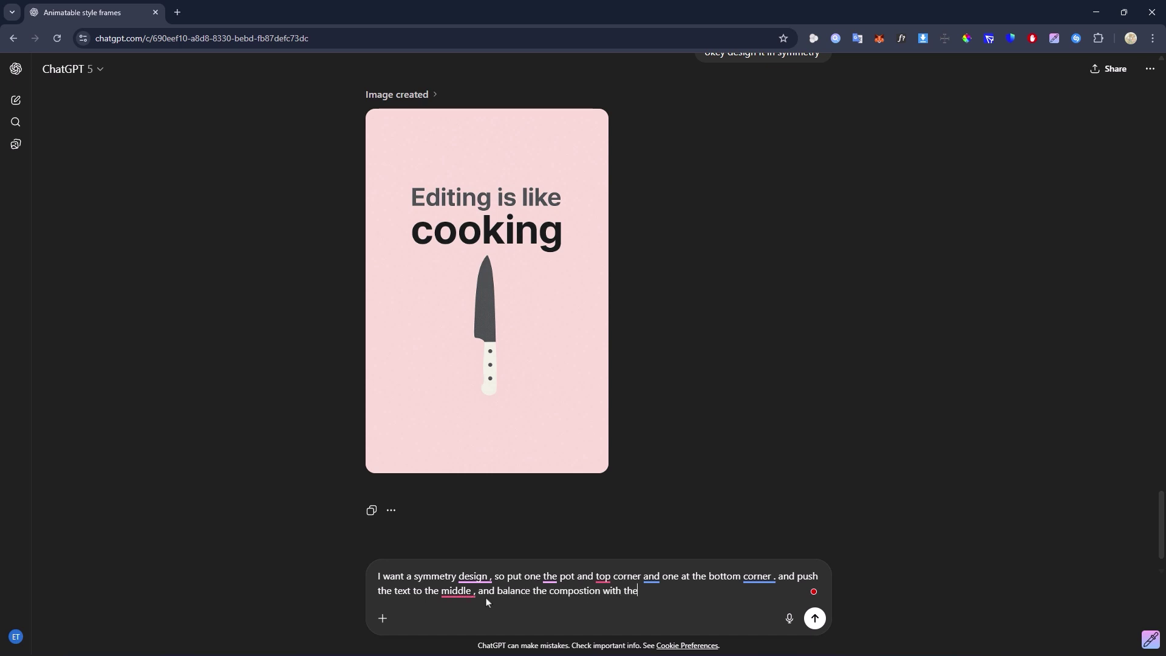
{"action": "type", "text": " remaining elements"}
{"action": "key", "text": "Return"}
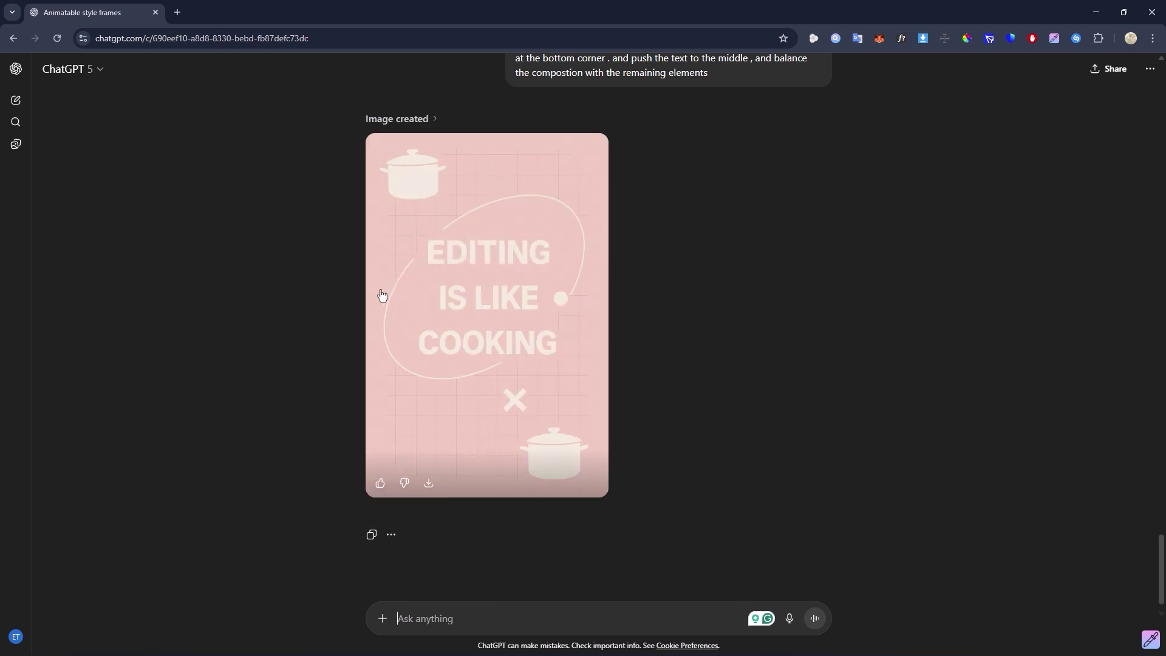
Compare the generated style frames and download the first "Editing is like cooking" image with the metal pot.
{"action": "mouse_move", "coordinate": [443, 175]}
{"action": "scroll", "coordinate": [479, 237], "scroll_direction": "up", "scroll_amount": 1}
{"action": "scroll", "coordinate": [482, 194], "scroll_direction": "up", "scroll_amount": 2}
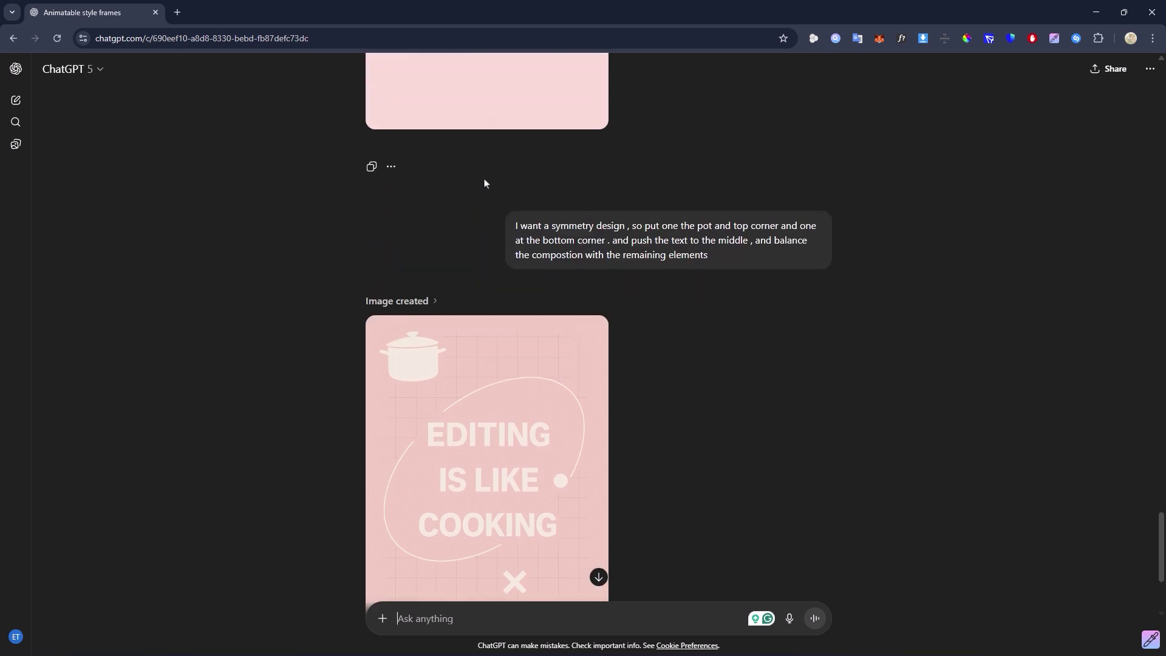
{"action": "scroll", "coordinate": [499, 326], "scroll_direction": "down", "scroll_amount": 3}
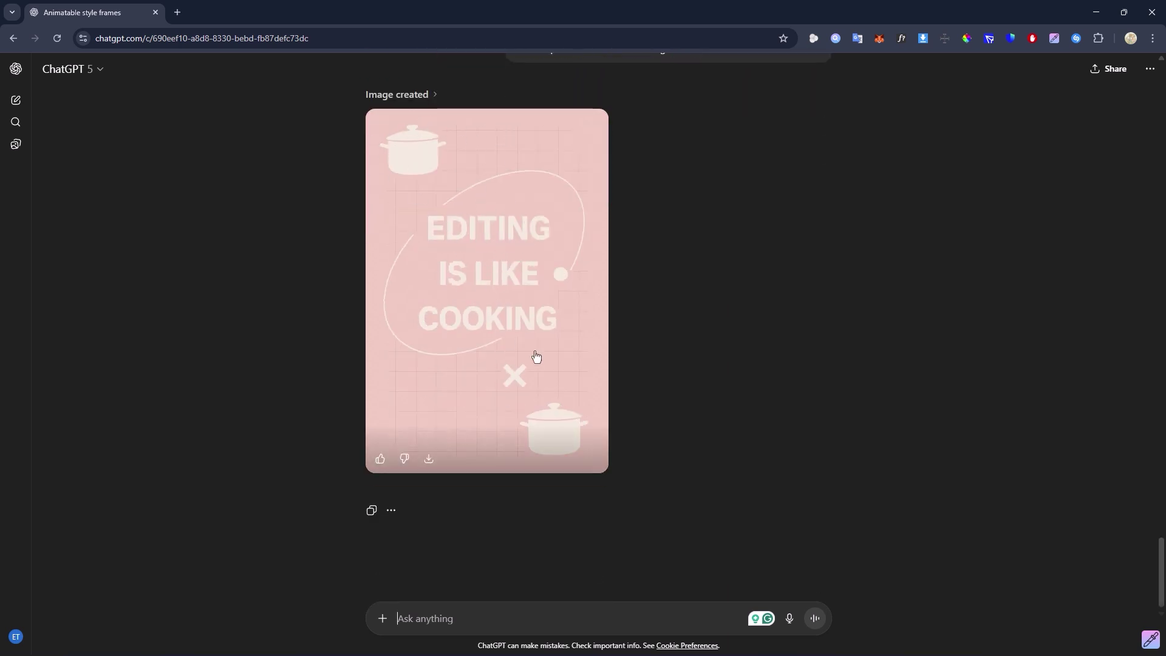
{"action": "scroll", "coordinate": [509, 401], "scroll_direction": "up", "scroll_amount": 1}
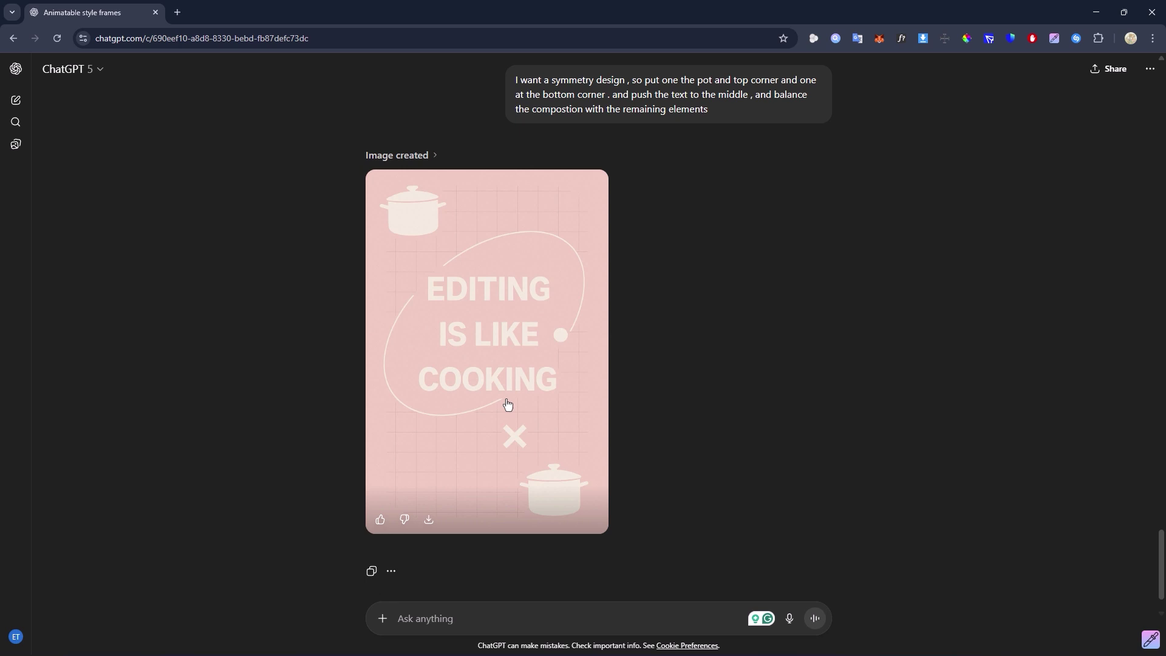
{"action": "scroll", "coordinate": [507, 404], "scroll_direction": "up", "scroll_amount": 15}
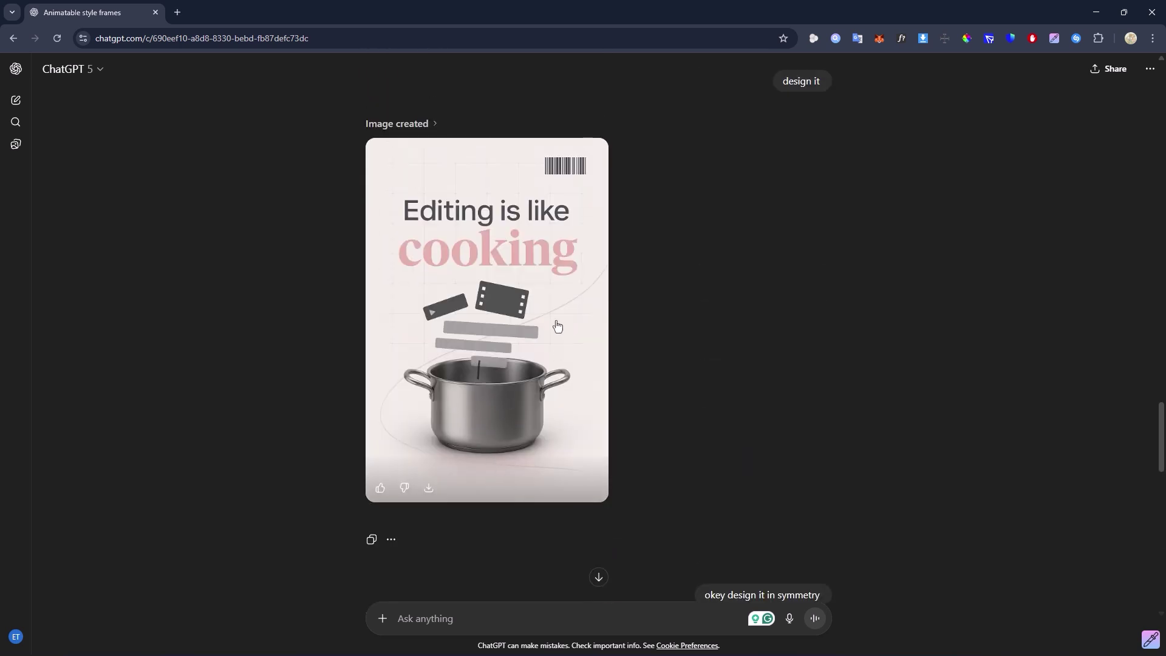
{"action": "left_click", "coordinate": [1150, 69]}
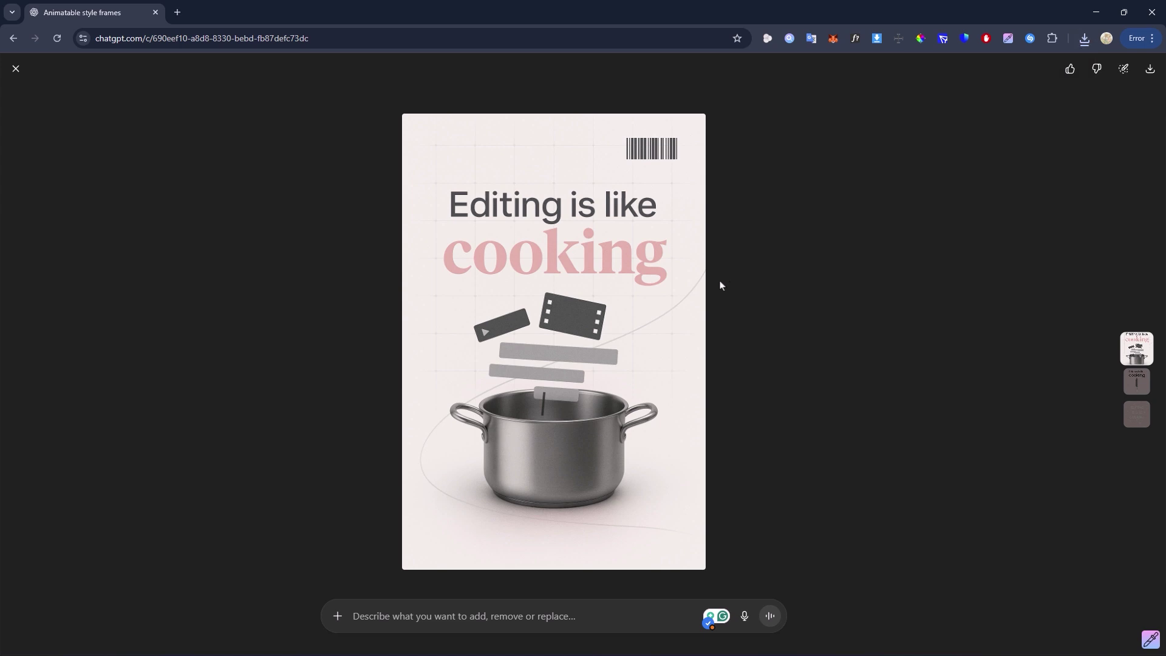
Switch to Google Gemini in a new browser tab and attach the downloaded ChatGPT image to a new prompt.
{"action": "left_click", "coordinate": [178, 12]}
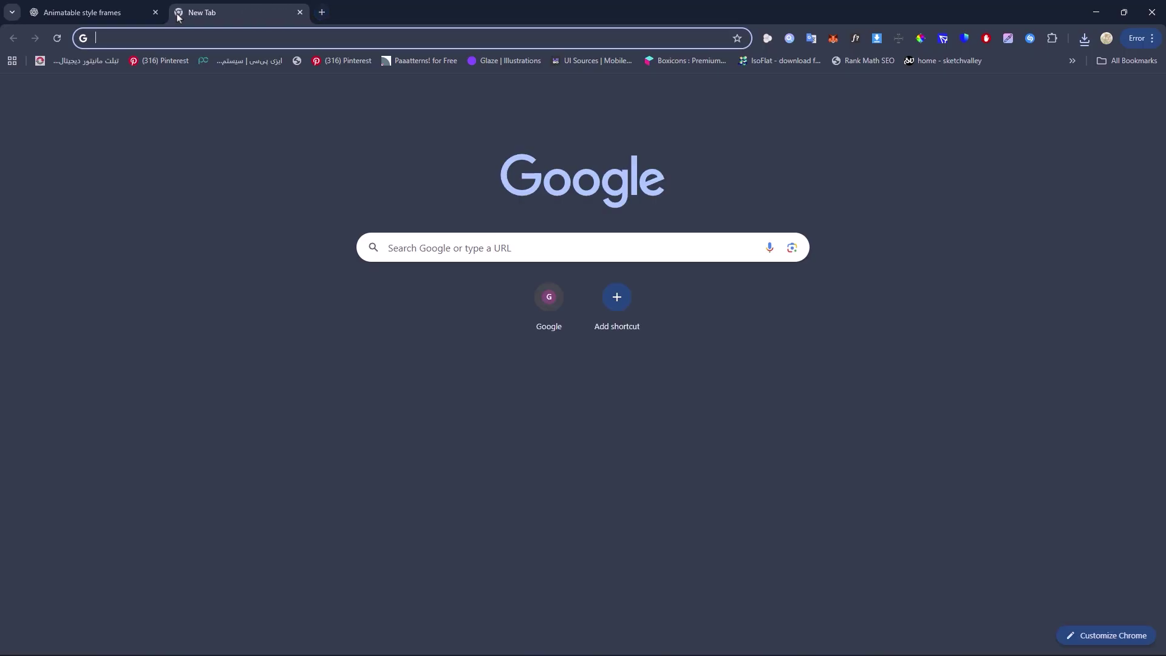
{"action": "type", "text": "go"}
{"action": "key", "text": "BackSpace"}
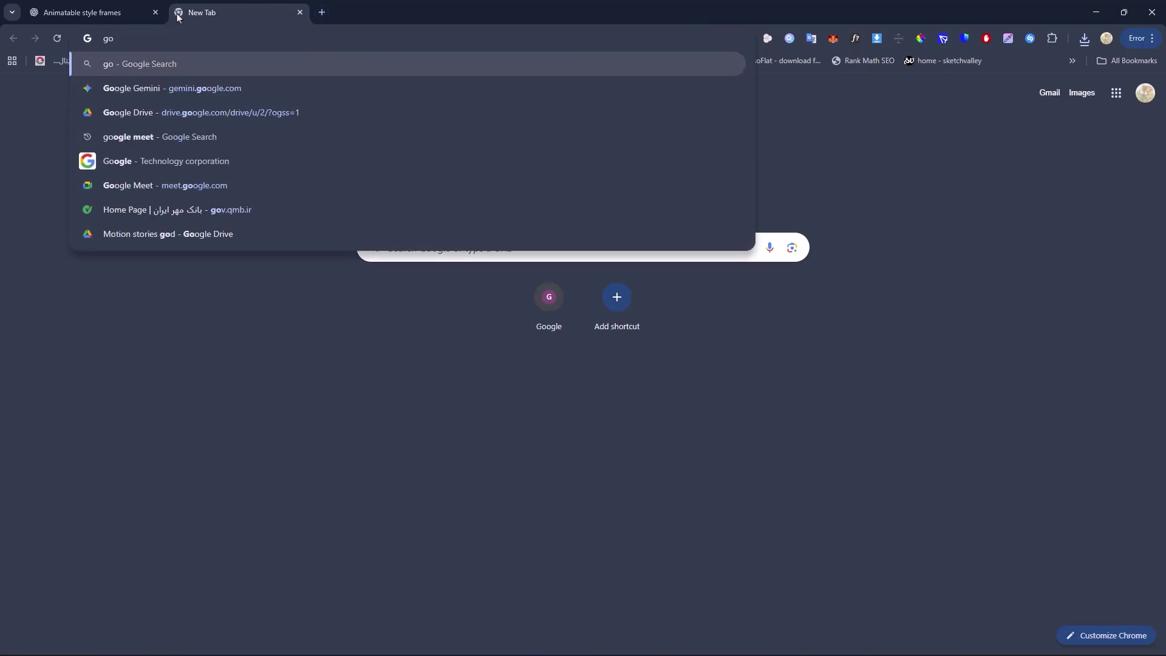
{"action": "key", "text": "Down"}
{"action": "key", "text": "Return"}
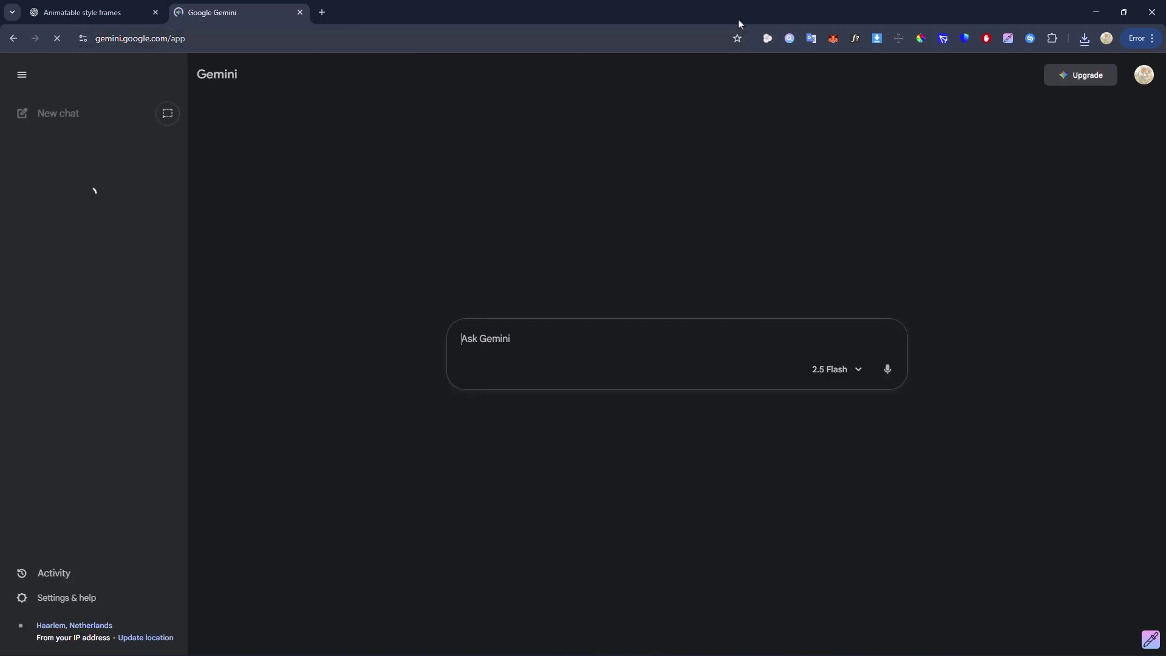
{"action": "left_click", "coordinate": [1085, 39]}
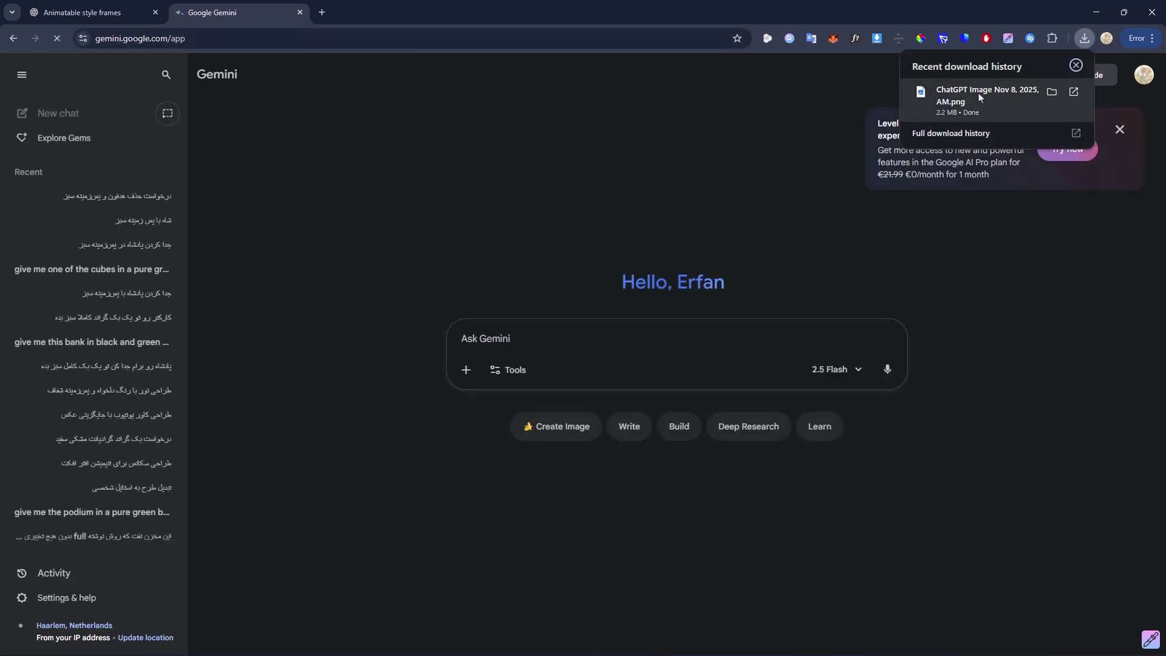
{"action": "left_click_drag", "start_coordinate": [979, 97], "coordinate": [535, 343]}
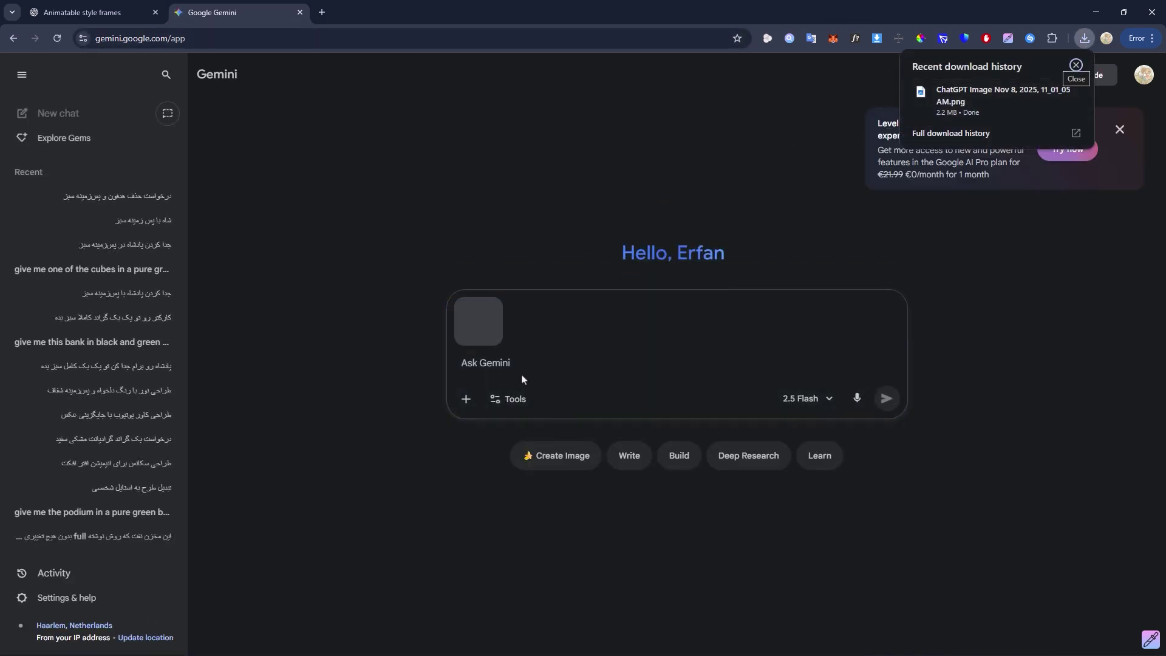
Send Gemini the prompt "extract the pot and put it in a green background" with the attached style frame.
{"action": "left_click", "coordinate": [463, 362]}
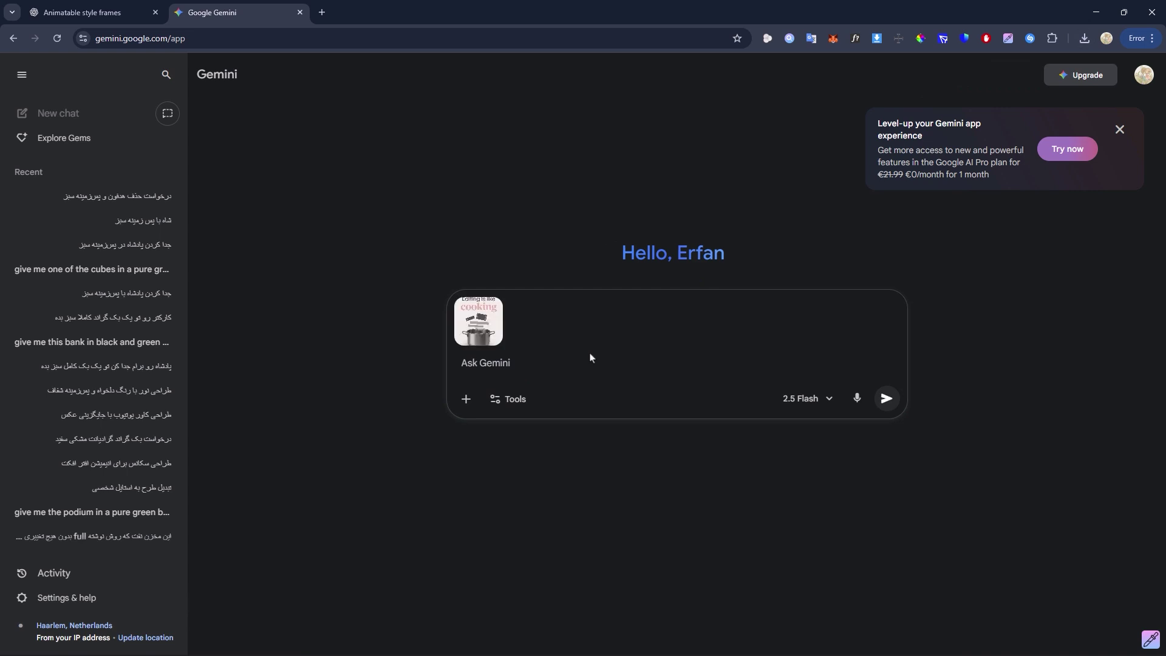
{"action": "left_click", "coordinate": [22, 74]}
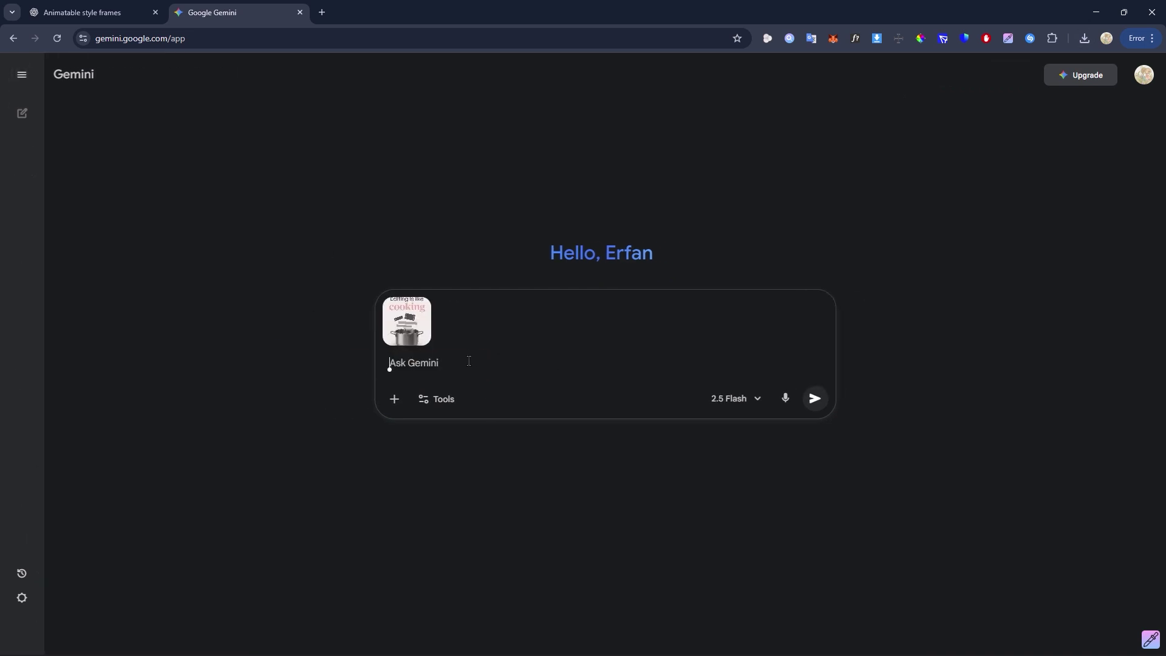
{"action": "type", "text": "ext"}
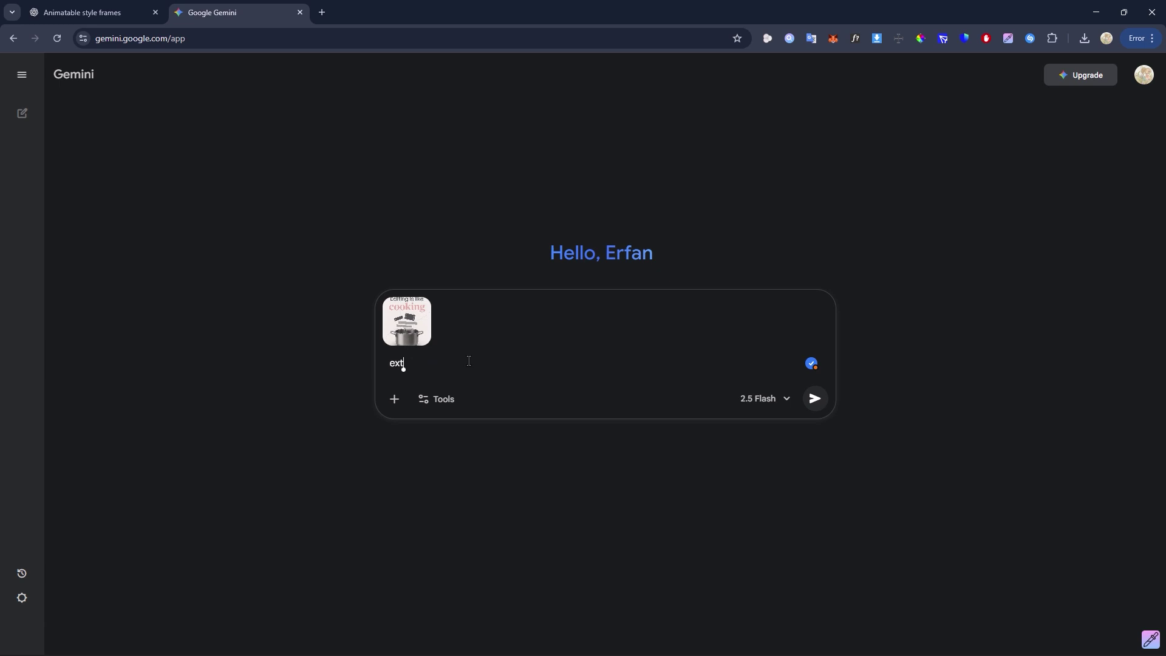
{"action": "type", "text": "ract the pot"}
{"action": "type", "text": "and put it in "}
{"action": "type", "text": "a green "}
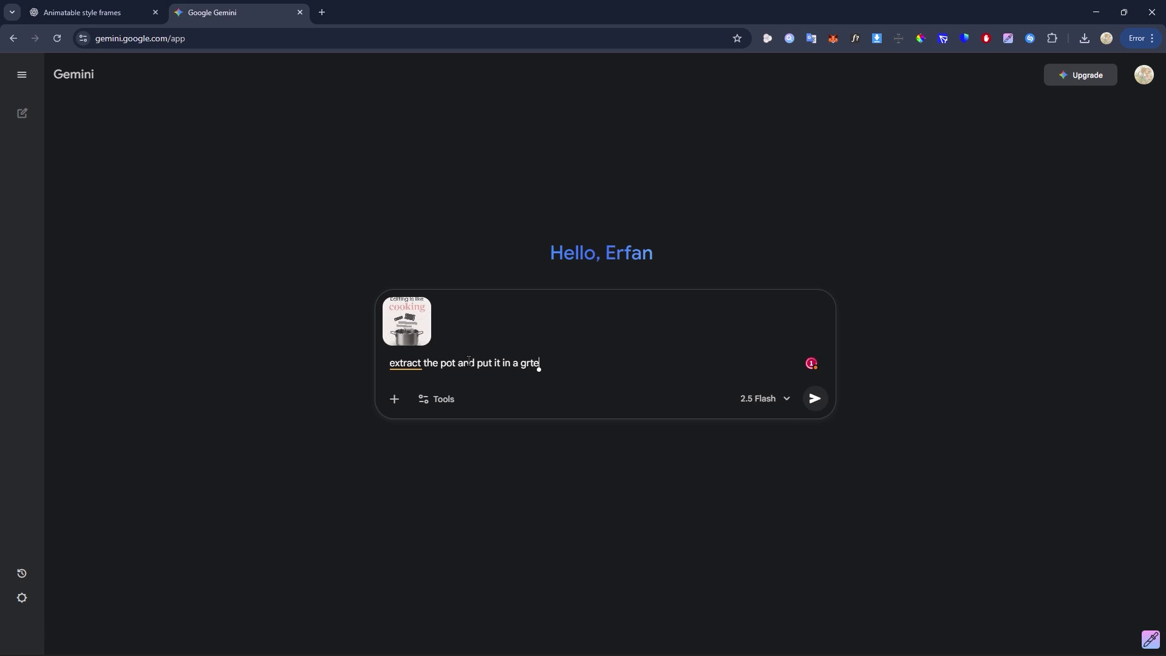
{"action": "type", "text": "background"}
{"action": "key", "text": "Return"}
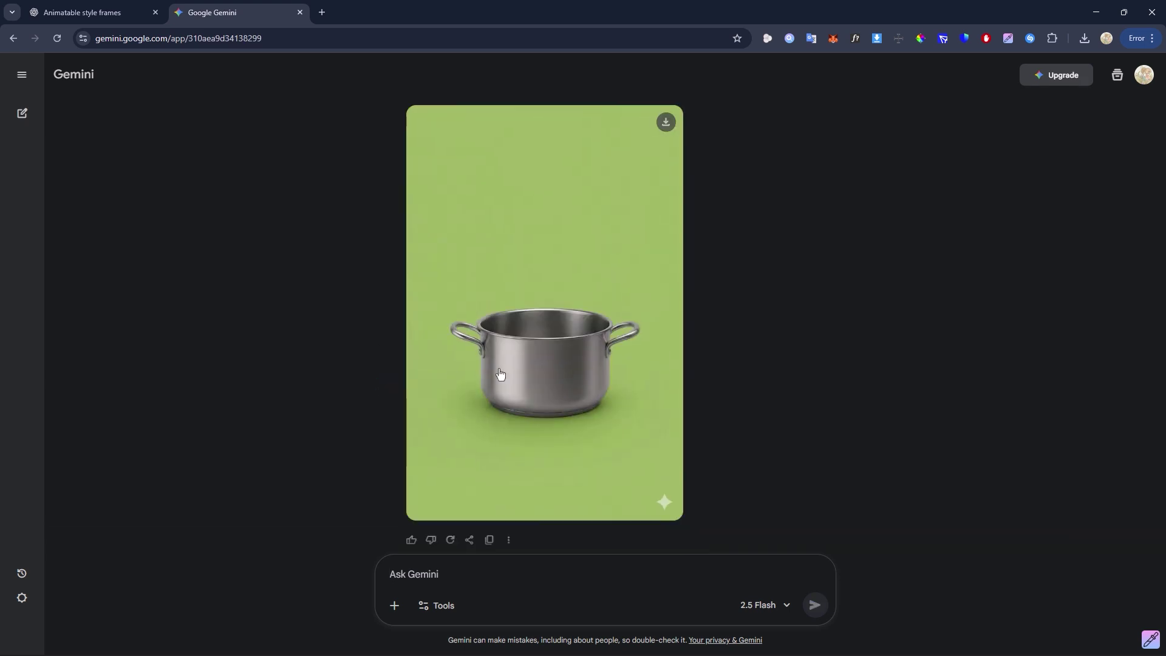
Compare the extracted pot with the source style frame and download the green-background pot image at full size.
{"action": "scroll", "coordinate": [561, 310], "scroll_direction": "up", "scroll_amount": 5}
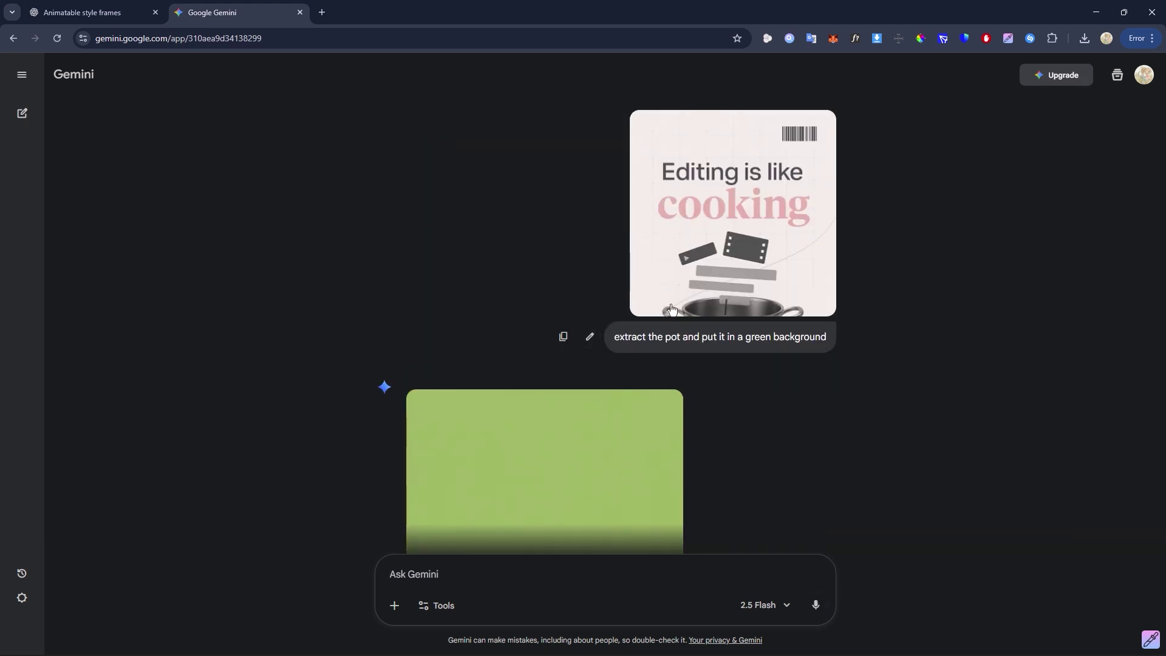
{"action": "scroll", "coordinate": [562, 310], "scroll_direction": "down", "scroll_amount": 4}
{"action": "scroll", "coordinate": [567, 370], "scroll_direction": "down", "scroll_amount": 1}
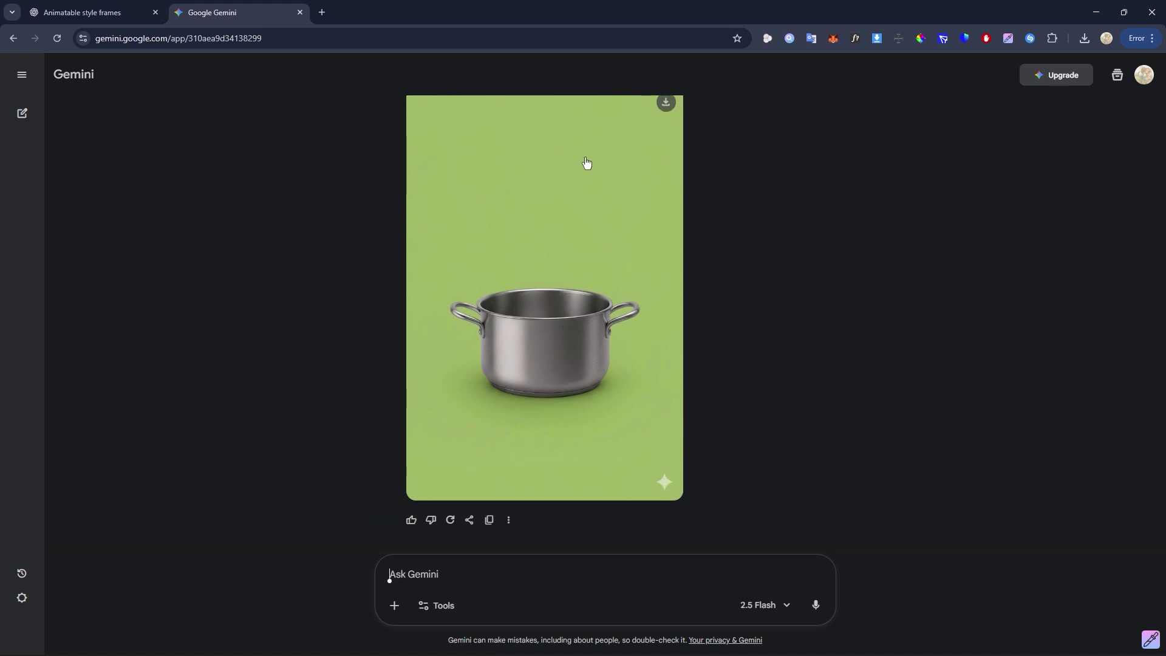
{"action": "left_click", "coordinate": [665, 104]}
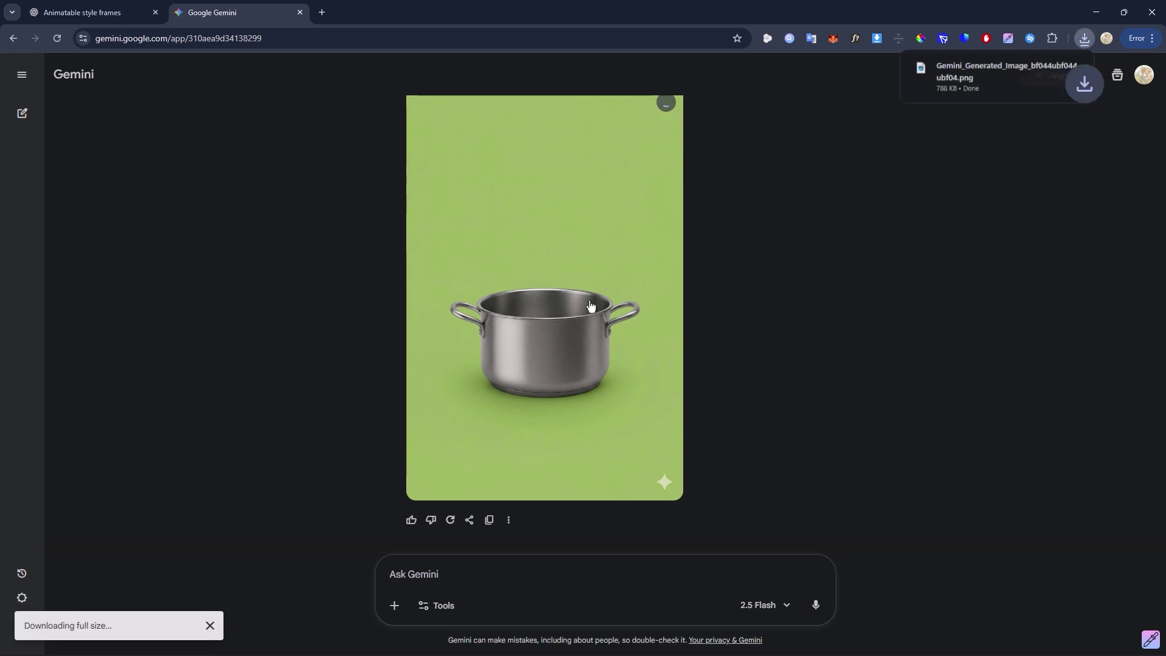
{"action": "scroll", "coordinate": [607, 328], "scroll_direction": "up", "scroll_amount": 5}
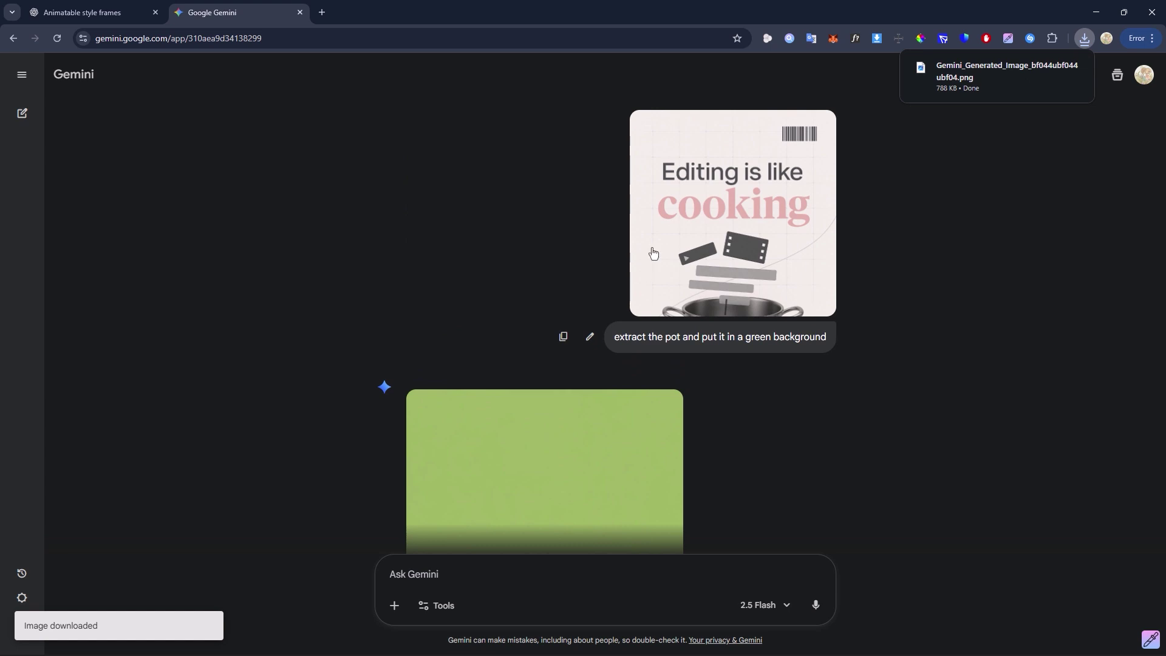
{"action": "scroll", "coordinate": [594, 330], "scroll_direction": "down", "scroll_amount": 5}
Launch Adobe After Effects.
{"action": "key", "text": "super"}
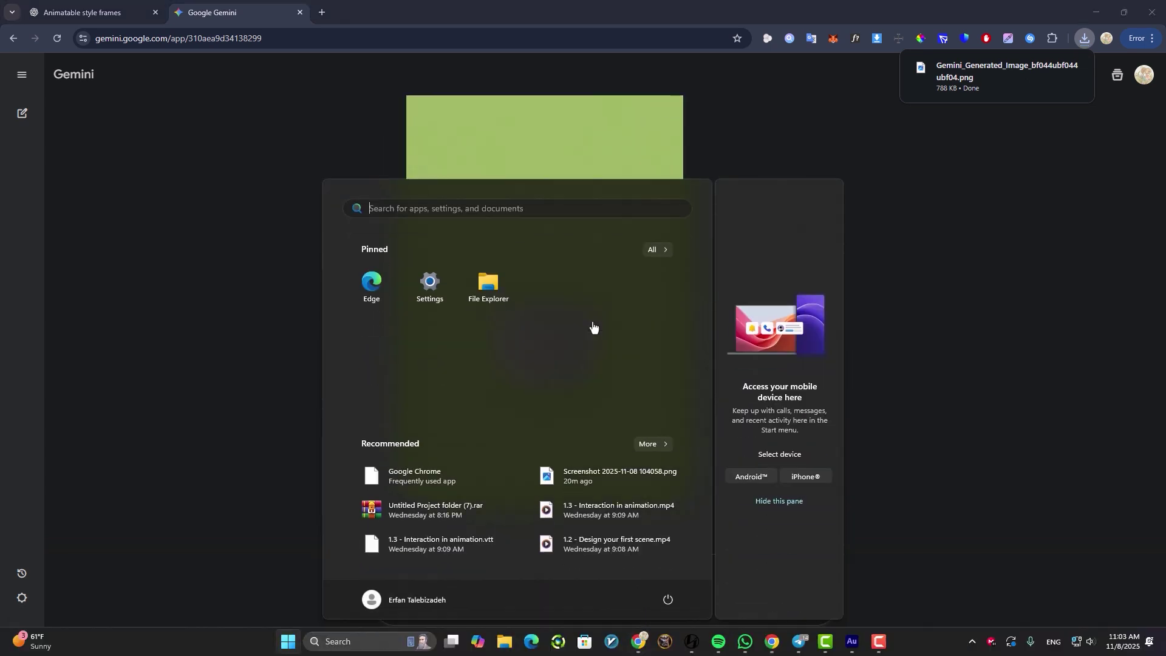
{"action": "type", "text": "af"}
{"action": "left_click", "coordinate": [480, 299]}
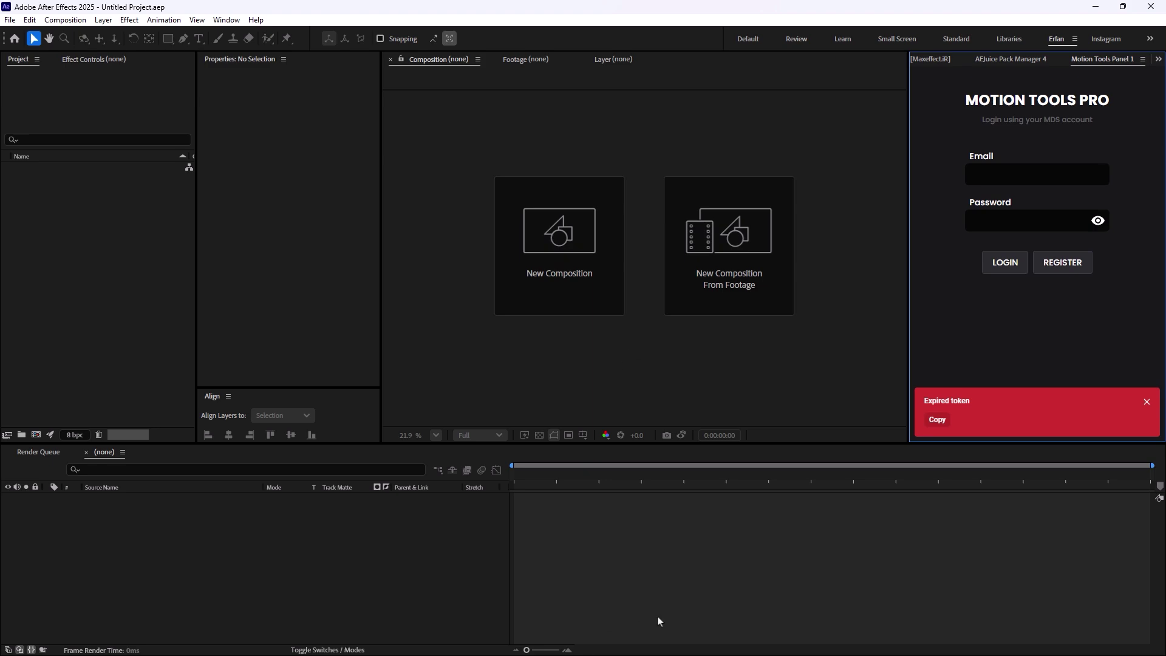
Switch back to ChatGPT in the browser, download the pink two-pot style frame and import it into the After Effects project.
{"action": "key", "text": "alt+Tab"}
{"action": "left_click", "coordinate": [91, 12]}
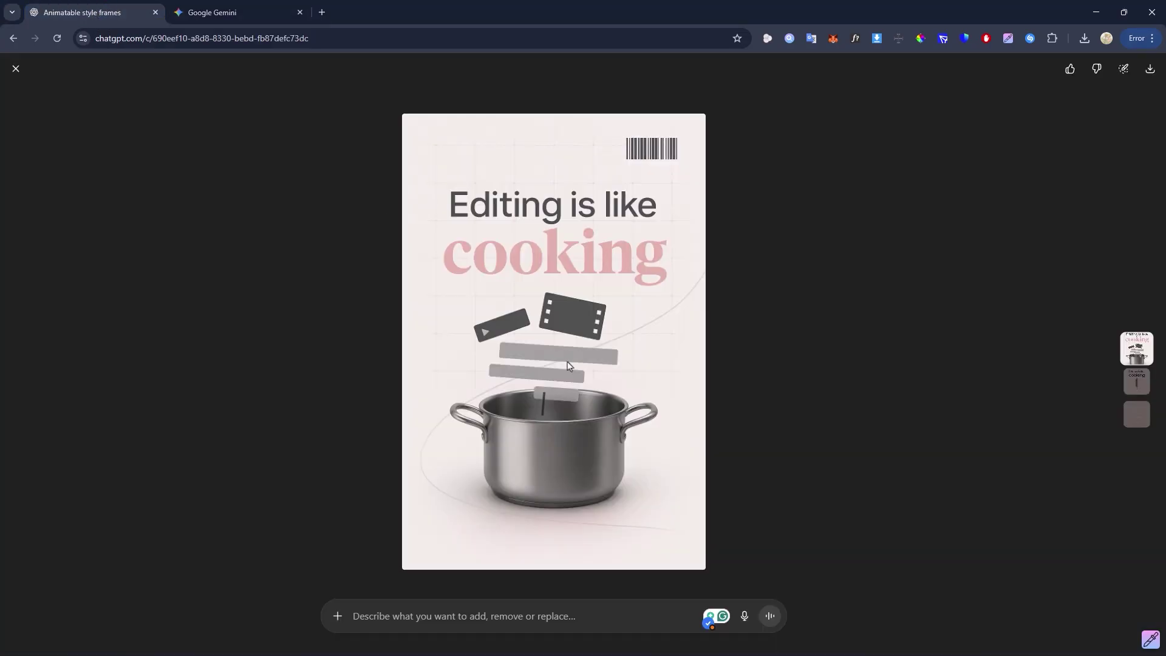
{"action": "scroll", "coordinate": [580, 368], "scroll_direction": "down", "scroll_amount": 2}
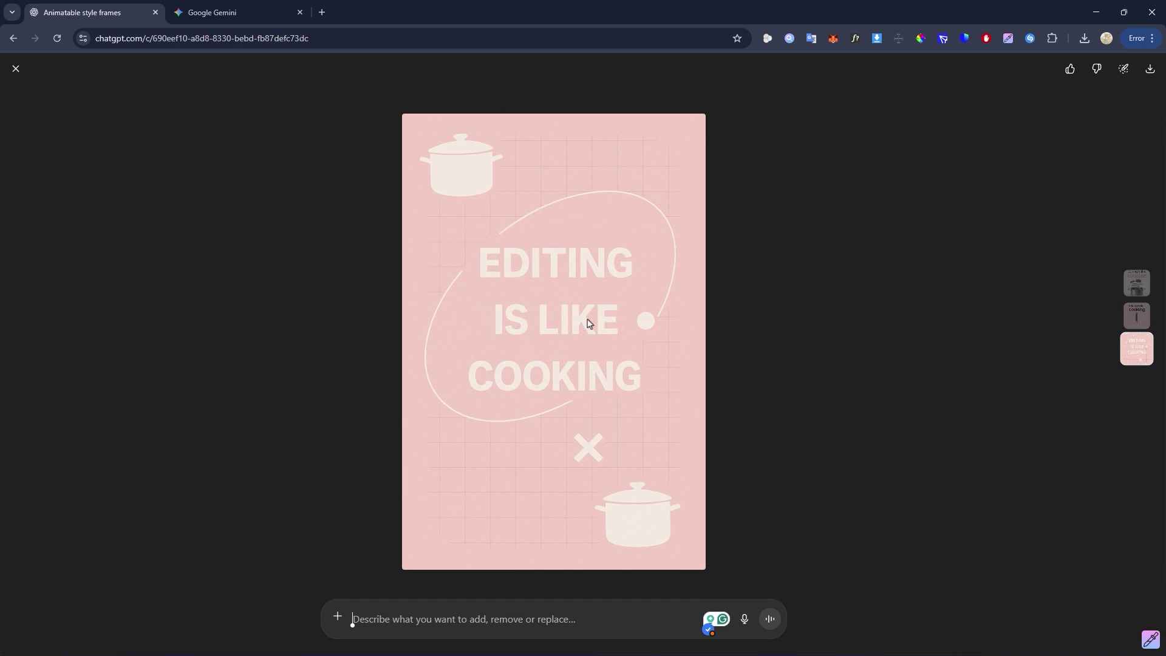
{"action": "left_click", "coordinate": [1149, 69]}
{"action": "left_click_drag", "start_coordinate": [996, 73], "coordinate": [121, 255]}
{"action": "key", "text": "super"}
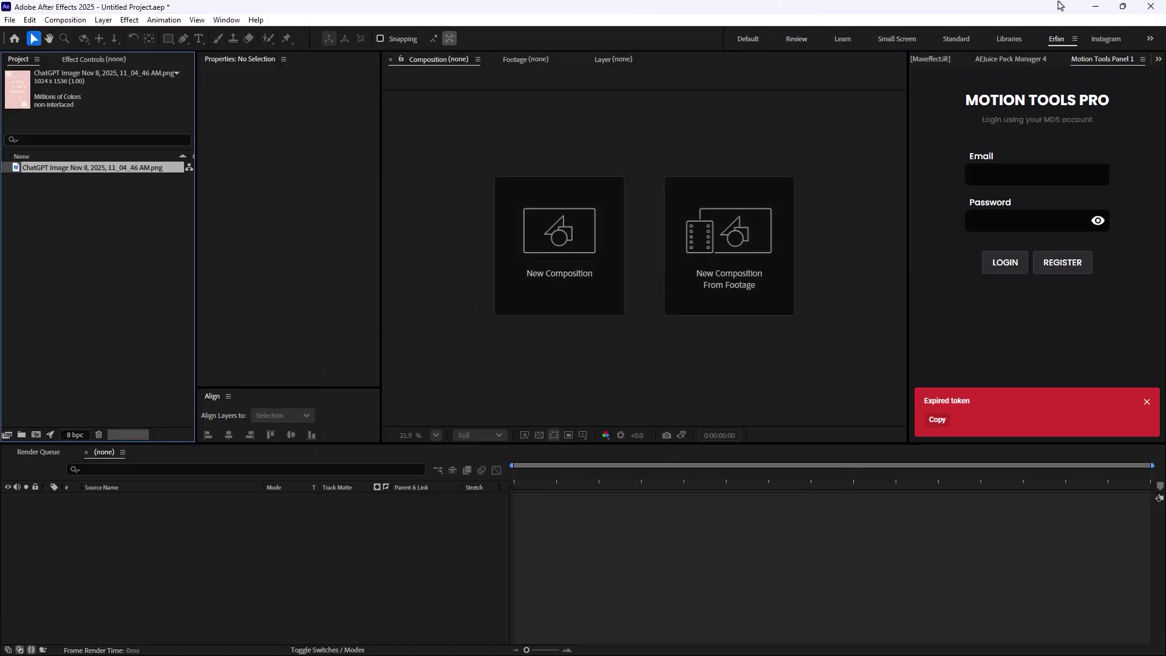
Return to Gemini in the browser, download the green-background pot image again and import it into the After Effects project.
{"action": "left_click", "coordinate": [1095, 7]}
{"action": "left_click", "coordinate": [897, 162]}
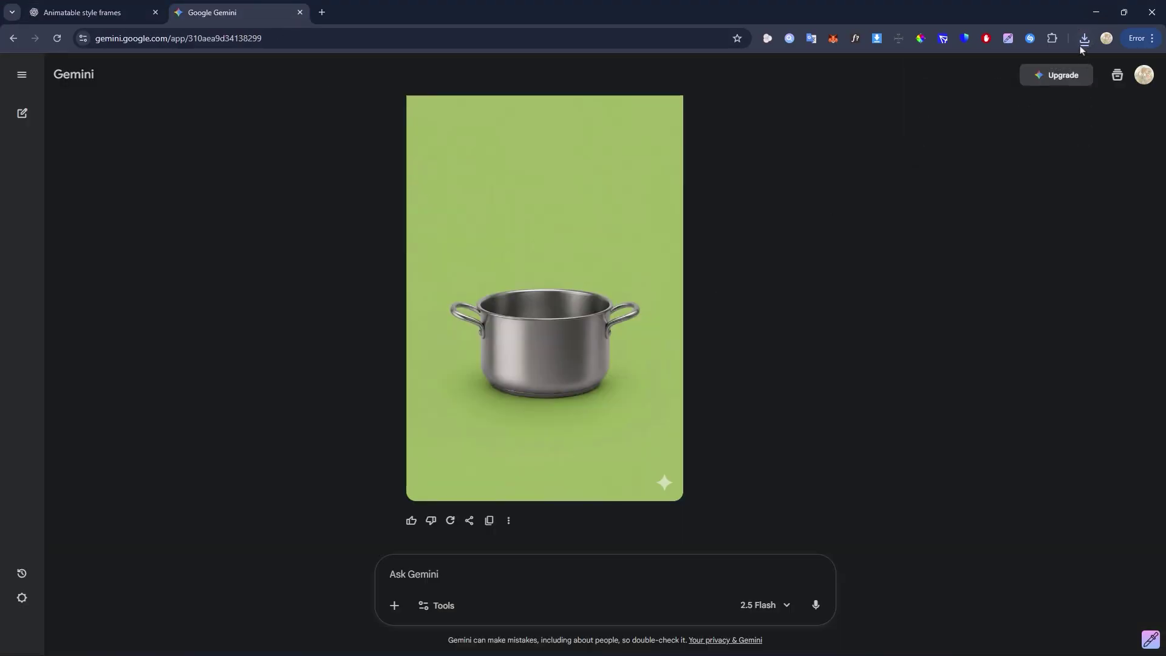
{"action": "left_click", "coordinate": [1085, 38]}
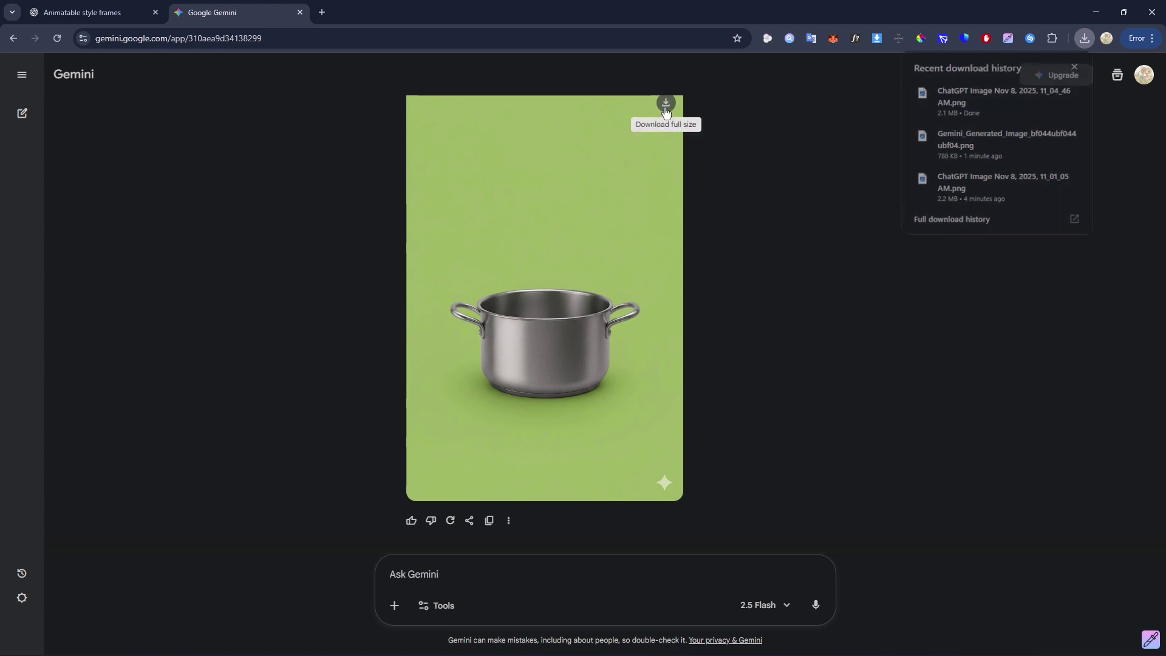
{"action": "left_click", "coordinate": [666, 103]}
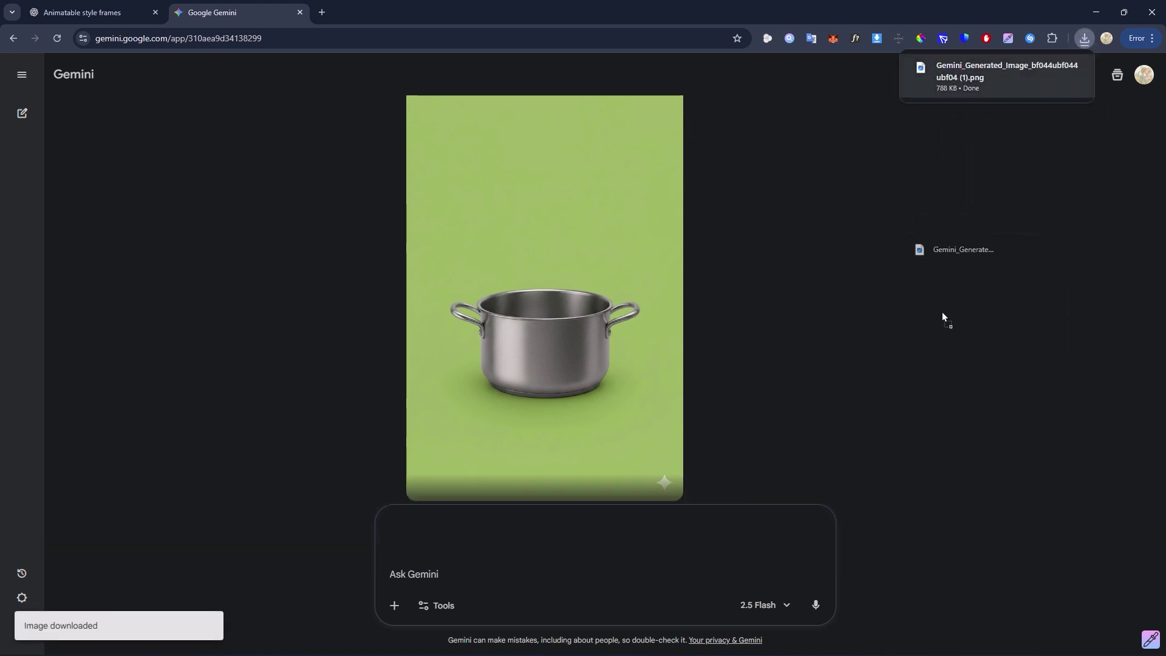
{"action": "key", "text": "super"}
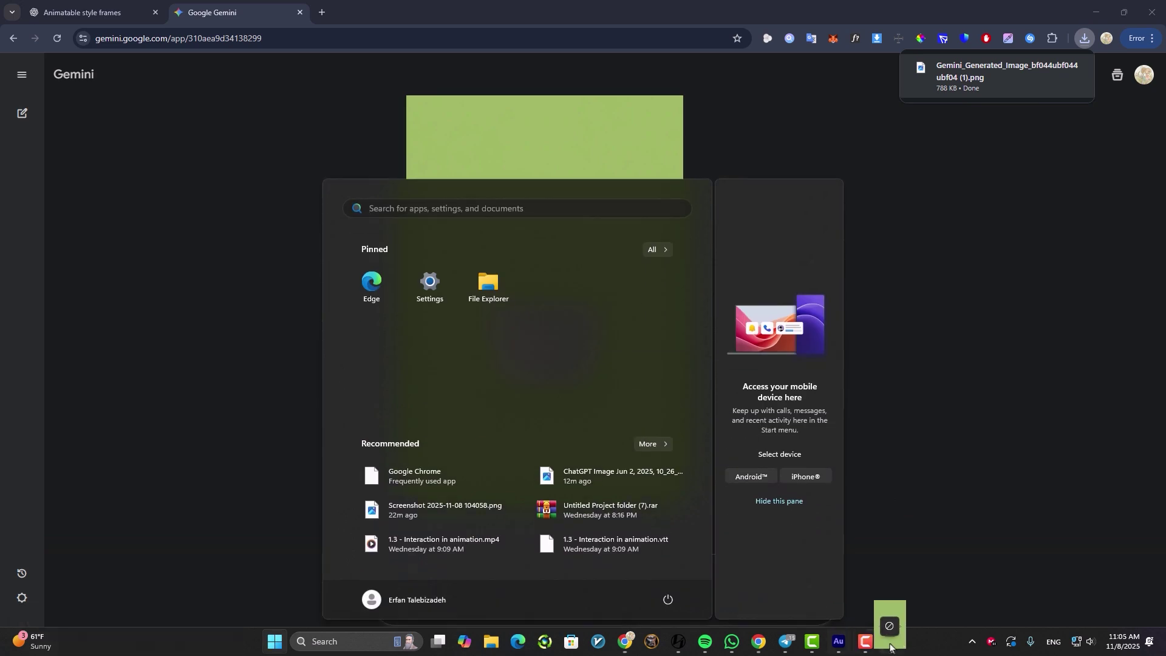
{"action": "left_click_drag", "start_coordinate": [891, 647], "coordinate": [139, 249]}
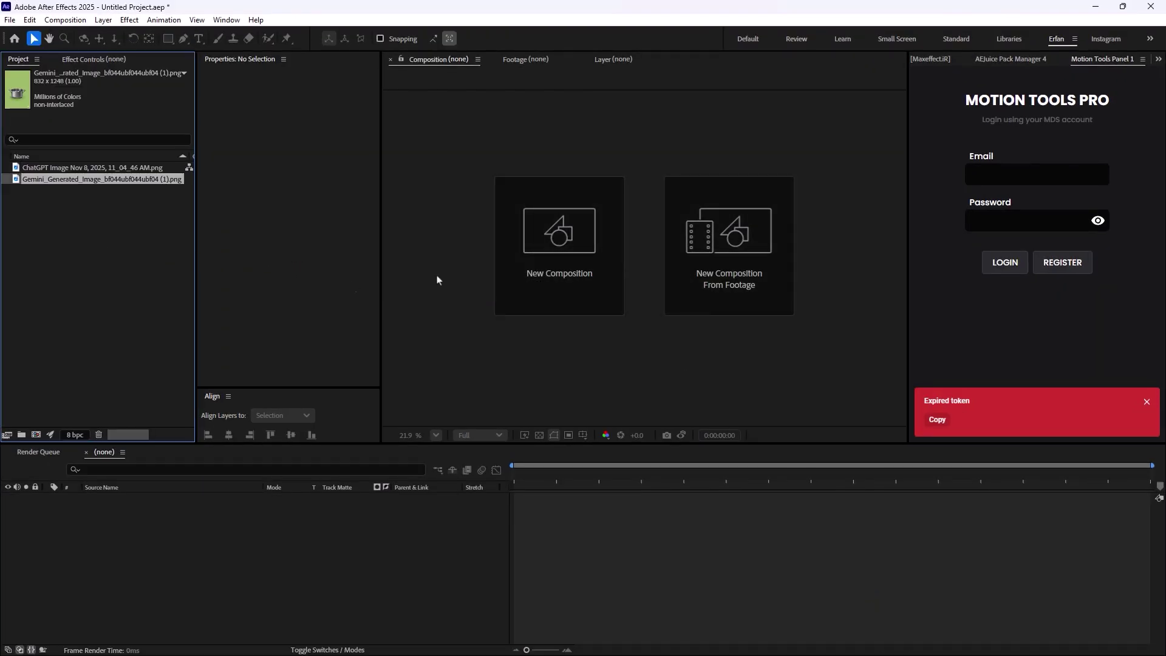
Create a 1080 x 1920 px, 24 fps, 35-second composition and add the pink ChatGPT style frame as its layer.
{"action": "left_click", "coordinate": [539, 296]}
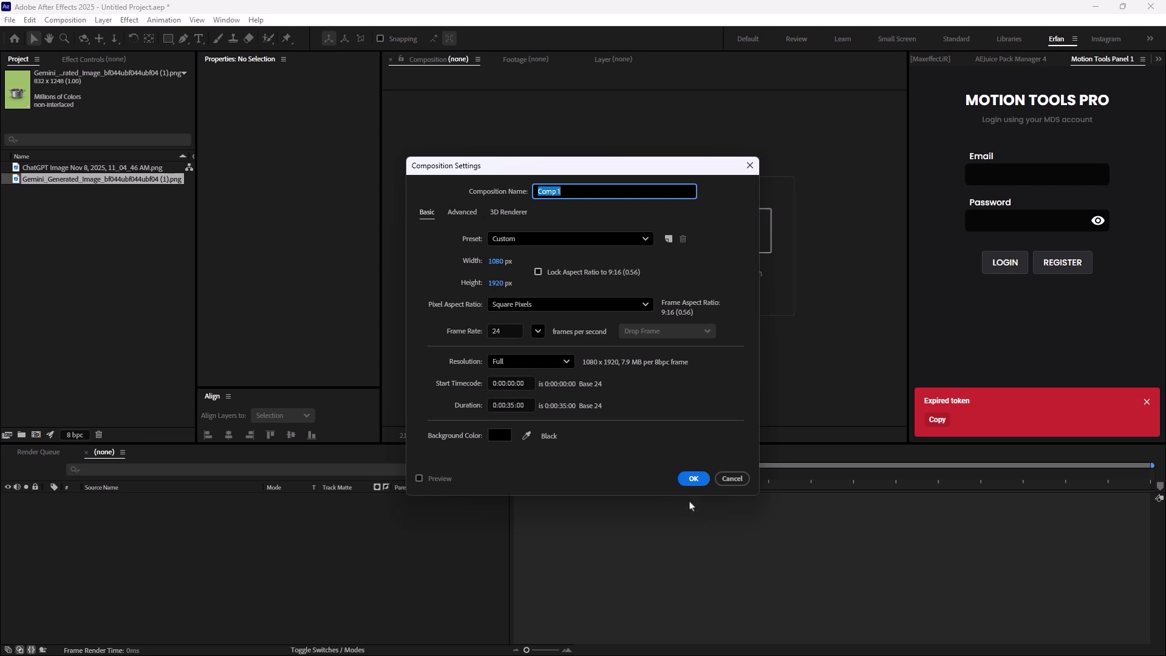
{"action": "left_click", "coordinate": [694, 479]}
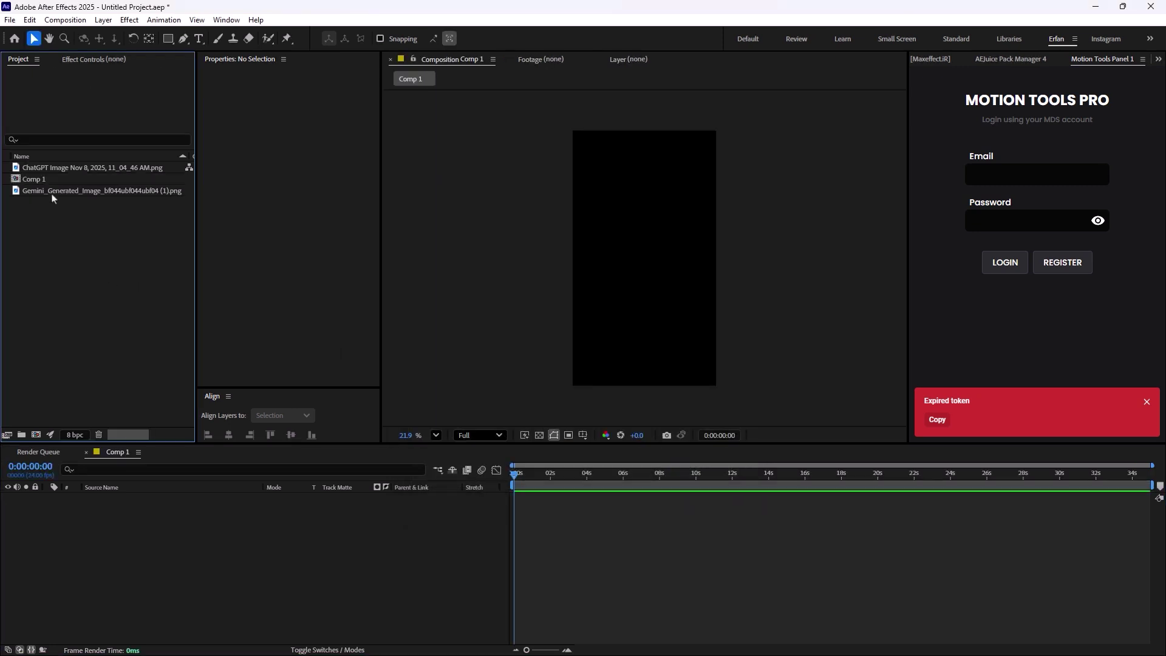
{"action": "left_click", "coordinate": [55, 191]}
{"action": "left_click", "coordinate": [54, 168]}
{"action": "left_click_drag", "start_coordinate": [54, 167], "coordinate": [234, 547]}
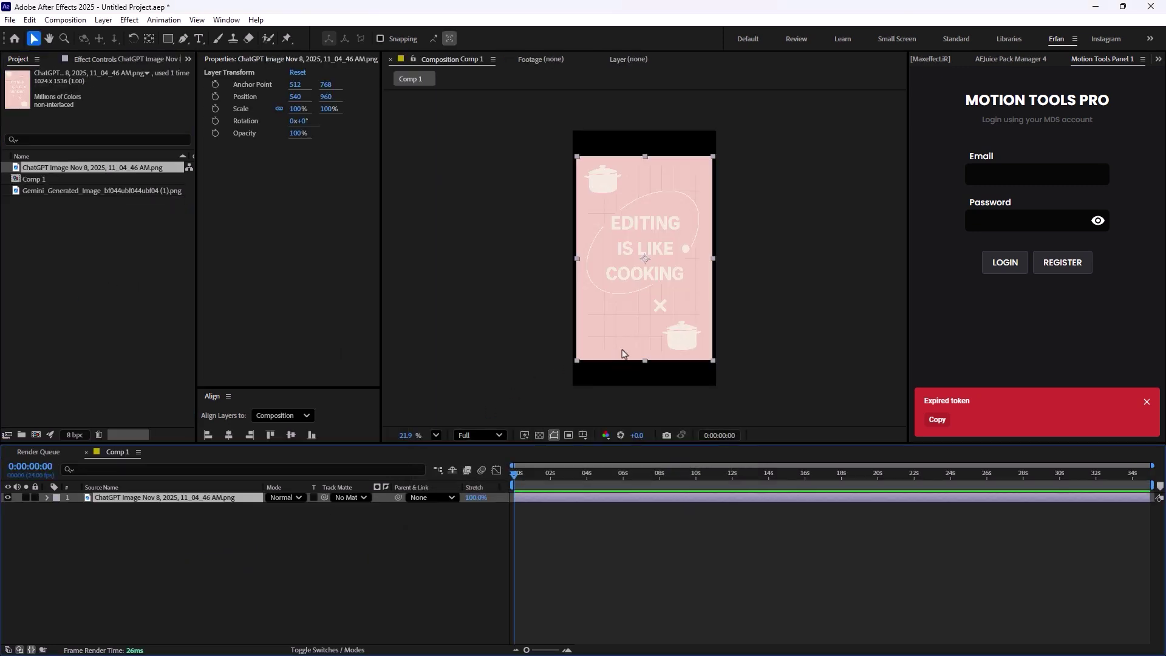
Scale the pink style frame layer to 124% so it fills the composition height.
{"action": "key", "text": "s"}
{"action": "left_click_drag", "start_coordinate": [284, 508], "coordinate": [303, 508]}
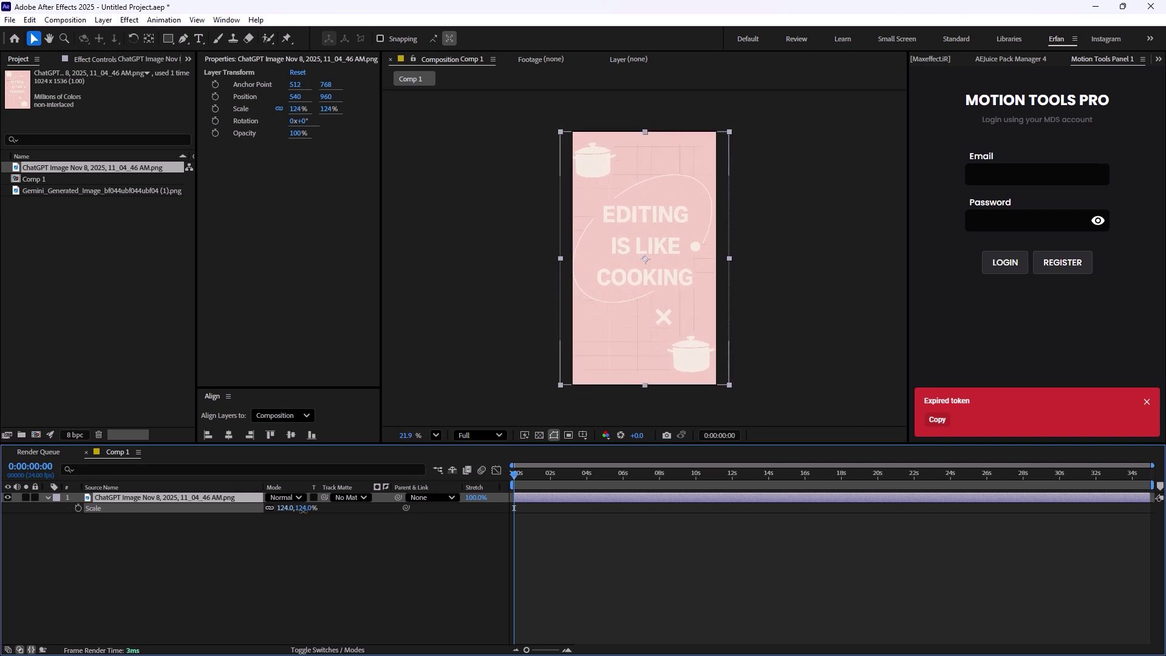
{"action": "left_click", "coordinate": [354, 543]}
Place the Gemini pot image above the style frame and apply the Keylight (1.2) effect to it.
{"action": "left_click", "coordinate": [83, 192]}
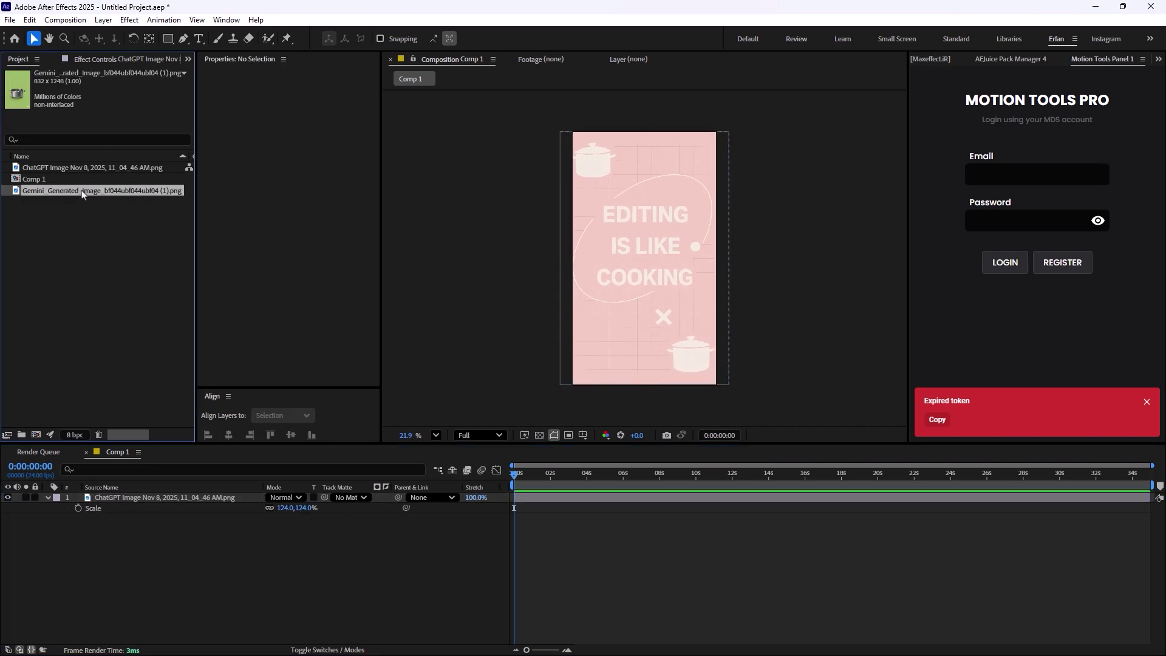
{"action": "left_click_drag", "start_coordinate": [83, 192], "coordinate": [653, 299]}
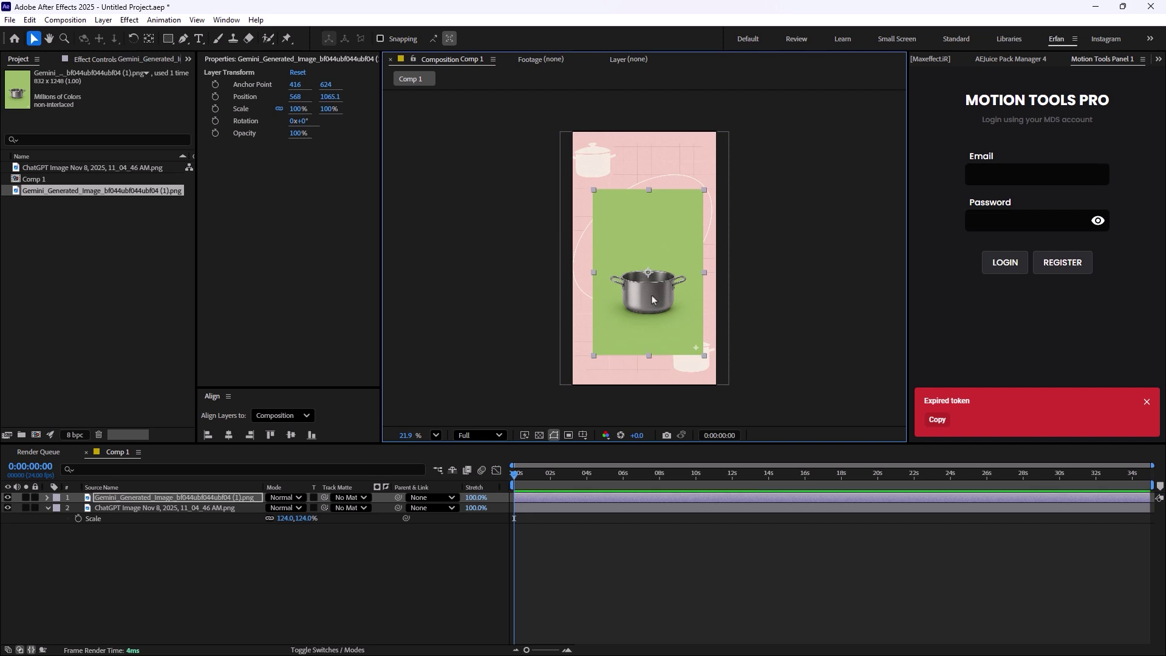
{"action": "left_click", "coordinate": [1159, 59]}
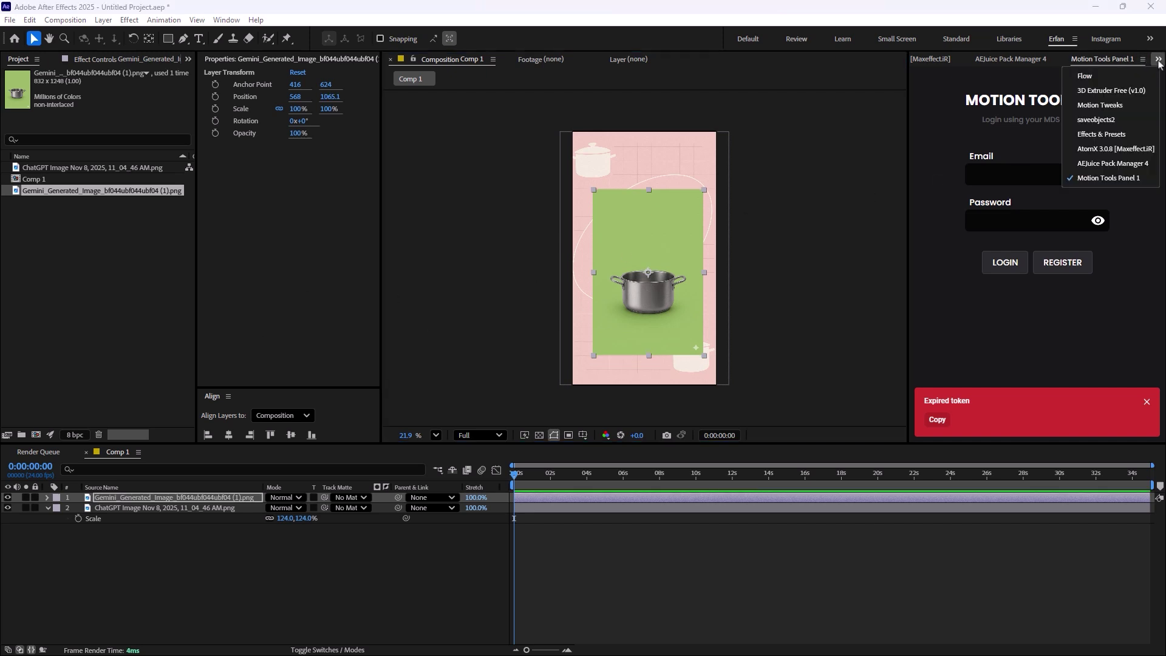
{"action": "left_click", "coordinate": [1100, 135]}
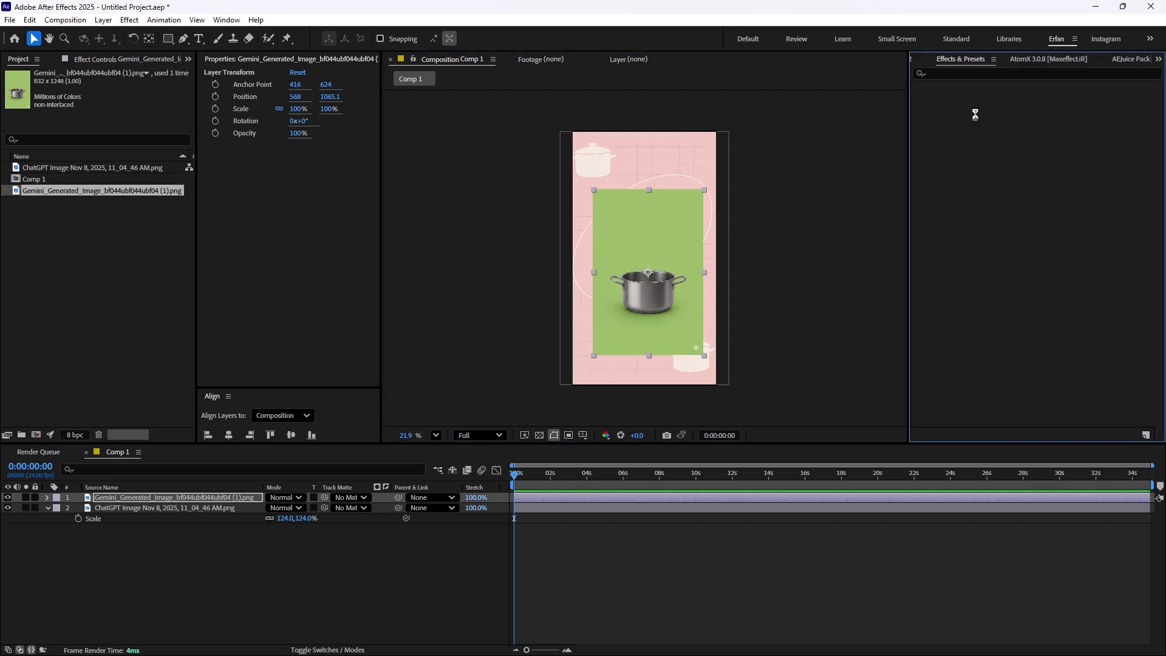
{"action": "left_click", "coordinate": [959, 74]}
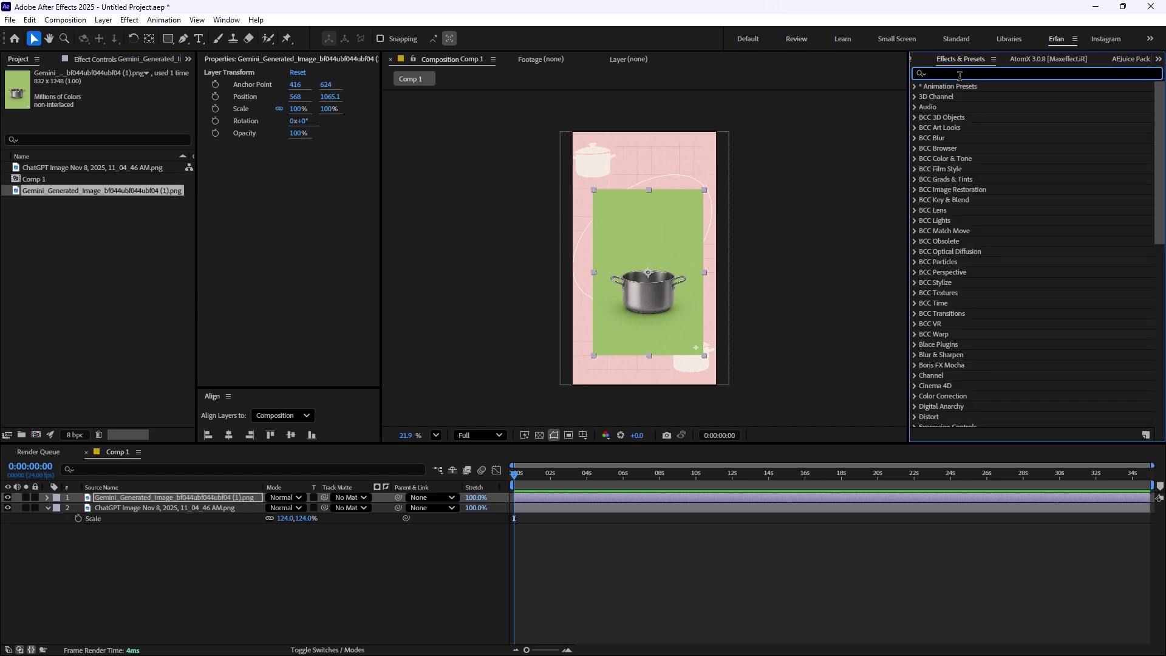
{"action": "type", "text": "key"}
{"action": "left_click_drag", "start_coordinate": [966, 348], "coordinate": [145, 497]}
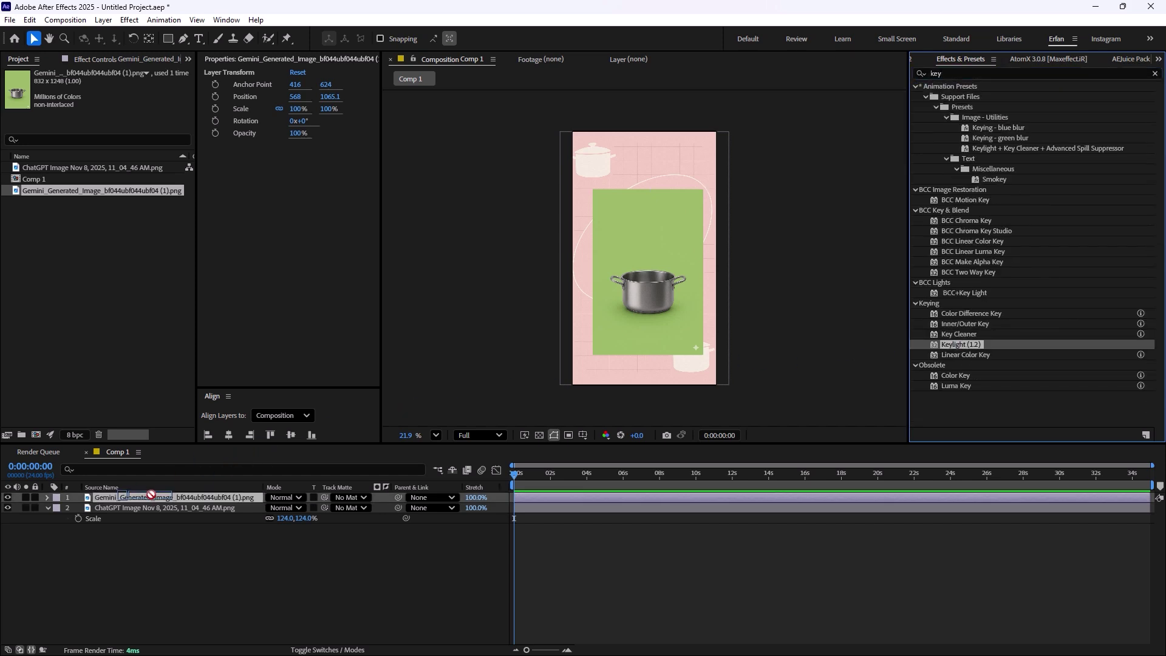
Solo the pot layer and sample its green background as the Keylight Screen Colour.
{"action": "left_click", "coordinate": [25, 498]}
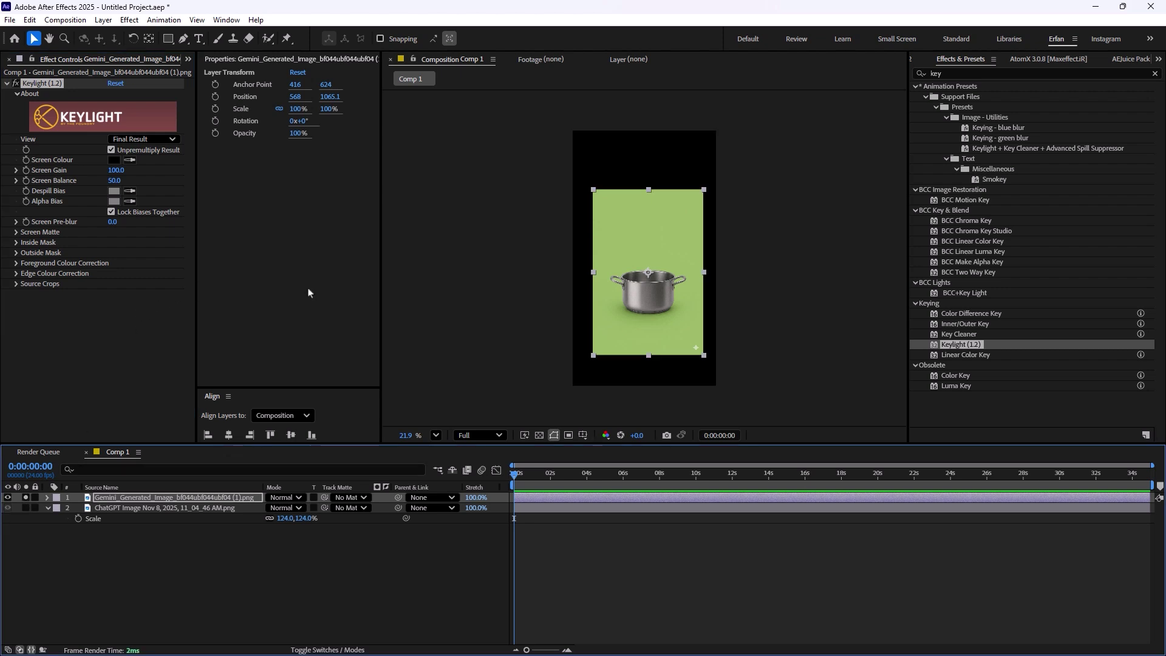
{"action": "left_click", "coordinate": [129, 159]}
{"action": "left_click", "coordinate": [660, 222]}
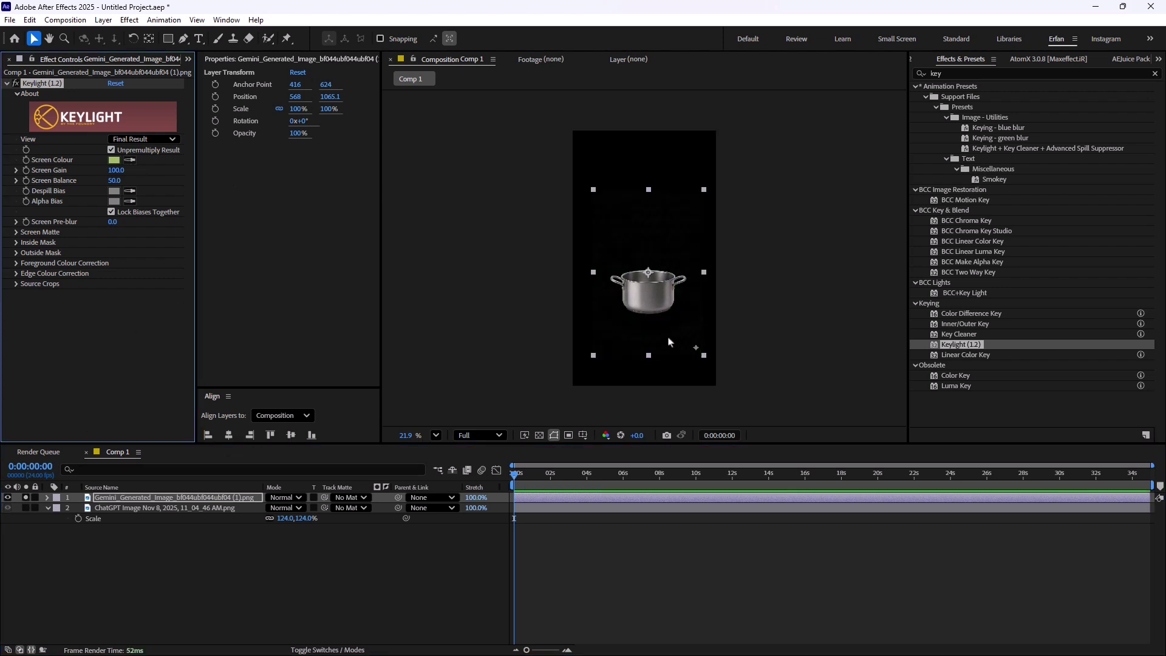
Set Clip Black to 9 in Keylight's Screen Matte settings to clean up the keyed background.
{"action": "scroll", "coordinate": [645, 258], "scroll_direction": "up", "scroll_amount": 3}
{"action": "scroll", "coordinate": [511, 171], "scroll_direction": "up", "scroll_amount": 2}
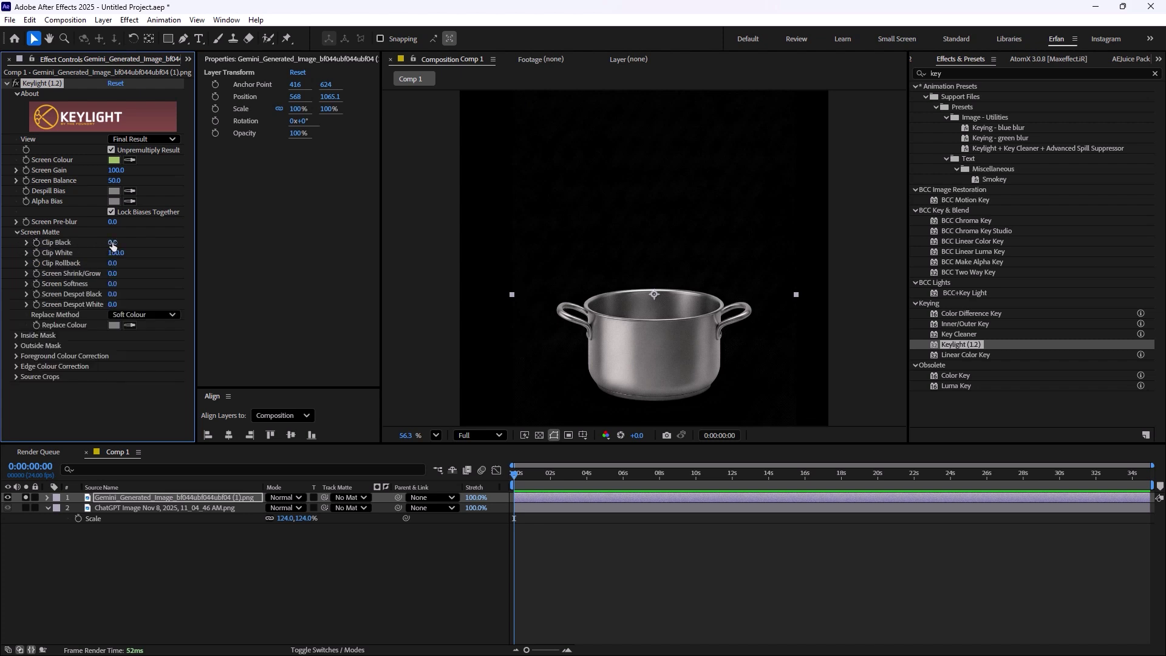
{"action": "mouse_move", "coordinate": [113, 244]}
{"action": "left_mouse_down"}
{"action": "mouse_move", "coordinate": [121, 242]}
{"action": "mouse_move", "coordinate": [107, 243]}
{"action": "left_mouse_up"}
{"action": "scroll", "coordinate": [619, 300], "scroll_direction": "down", "scroll_amount": 3}
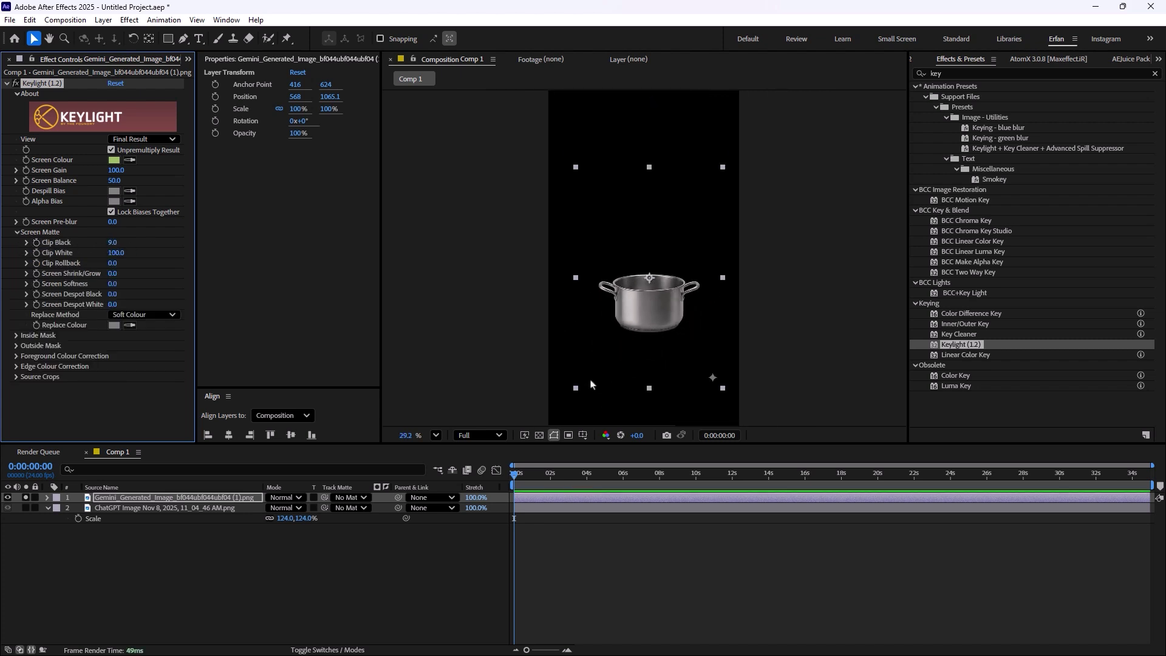
Hide the leftover sparkle mark on the pot layer with an inverted rectangular mask and make the style frame visible again.
{"action": "left_click", "coordinate": [189, 551]}
{"action": "left_click", "coordinate": [182, 497]}
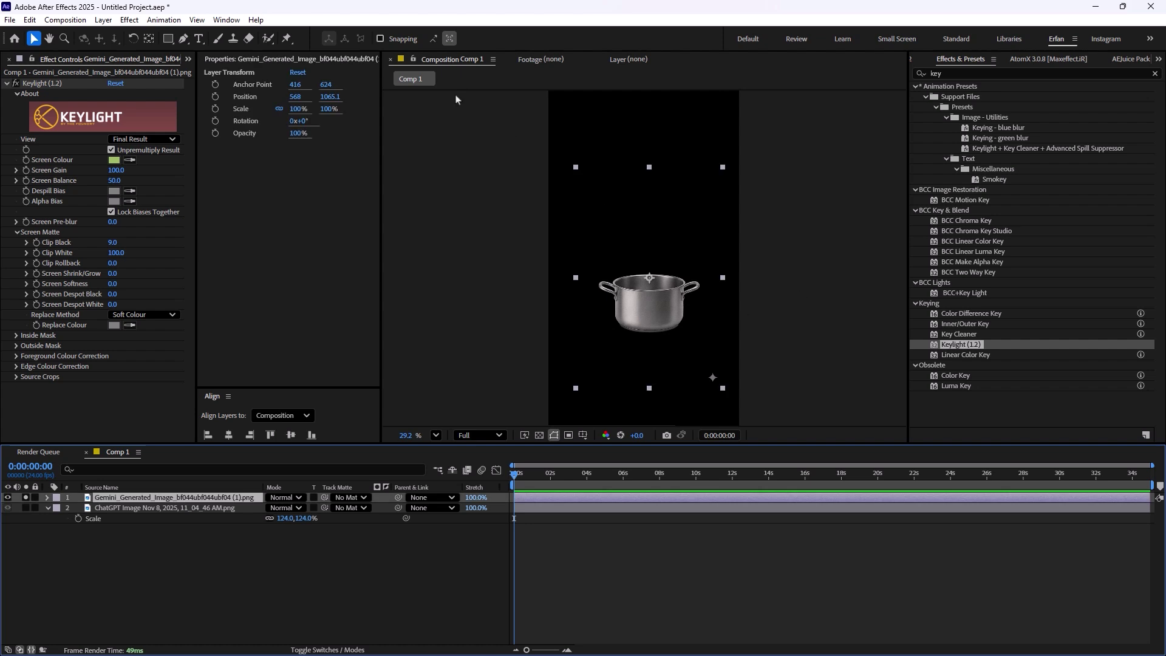
{"action": "left_click", "coordinate": [168, 38]}
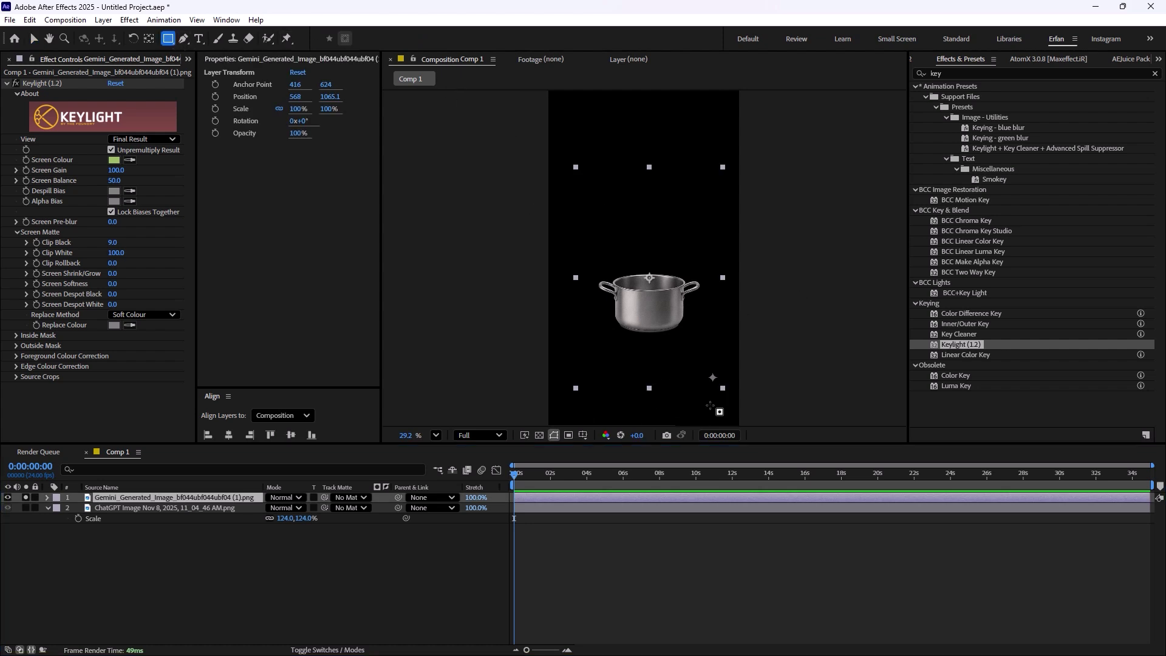
{"action": "left_click_drag", "start_coordinate": [705, 368], "coordinate": [724, 386]}
{"action": "left_click", "coordinate": [312, 518]}
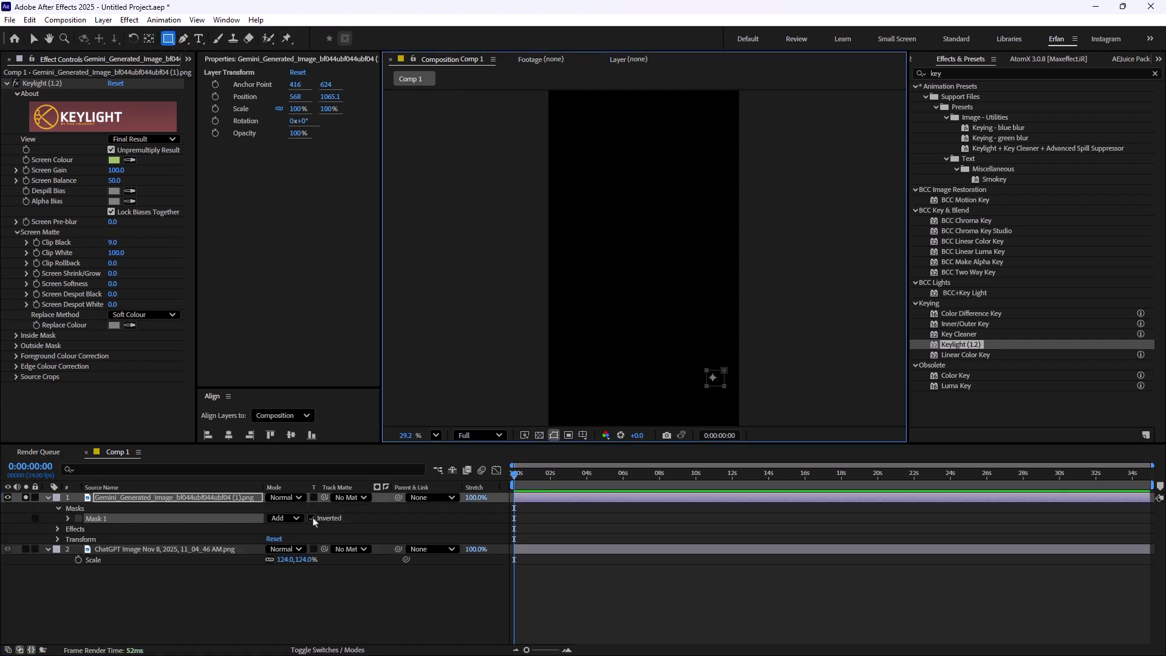
{"action": "left_click", "coordinate": [24, 549]}
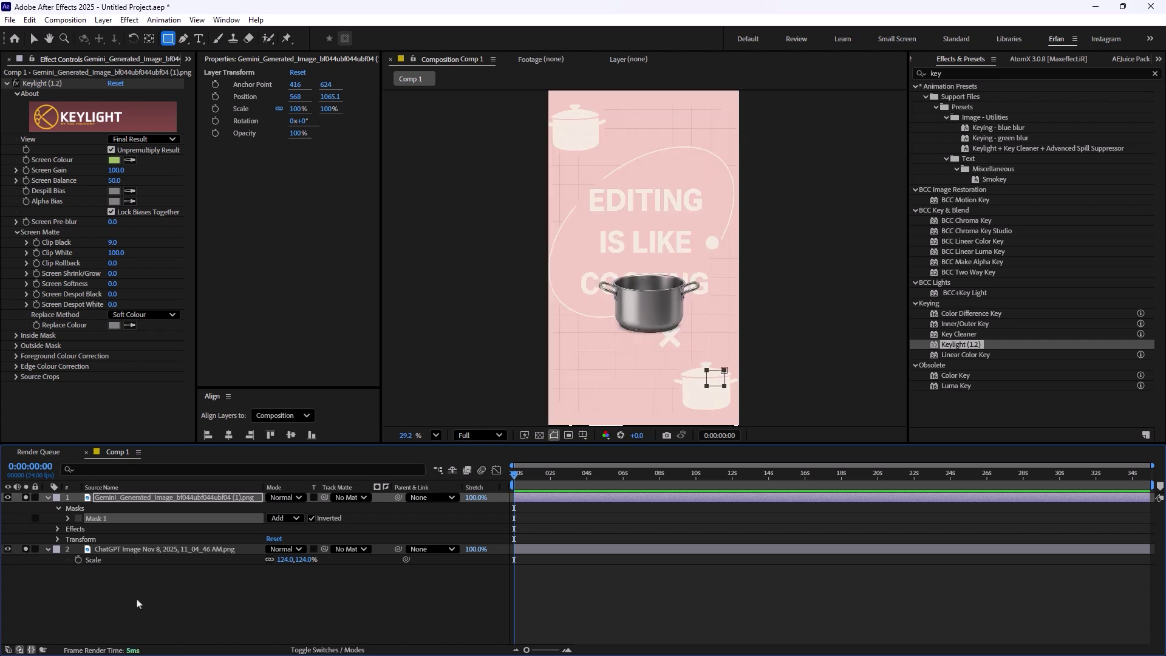
{"action": "left_click", "coordinate": [203, 606]}
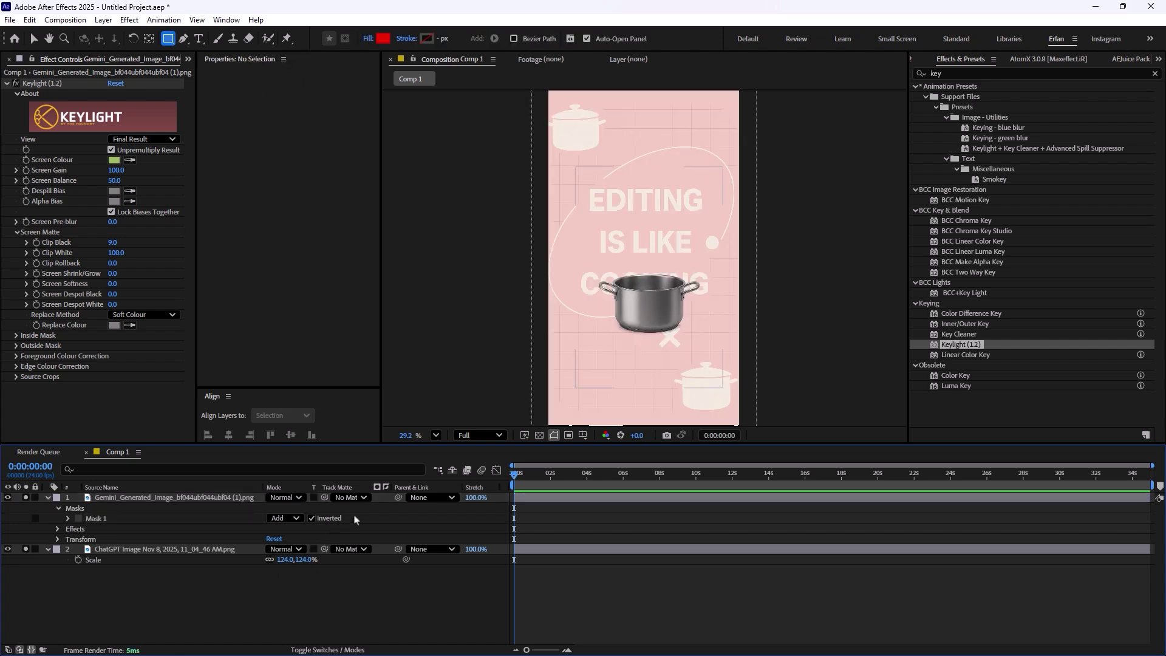
Create a composition-size solid in the style frame's sampled pink and place the pot layer above it.
{"action": "key", "text": "ctrl+y"}
{"action": "left_click_drag", "start_coordinate": [632, 195], "coordinate": [399, 237]}
{"action": "left_click", "coordinate": [365, 464]}
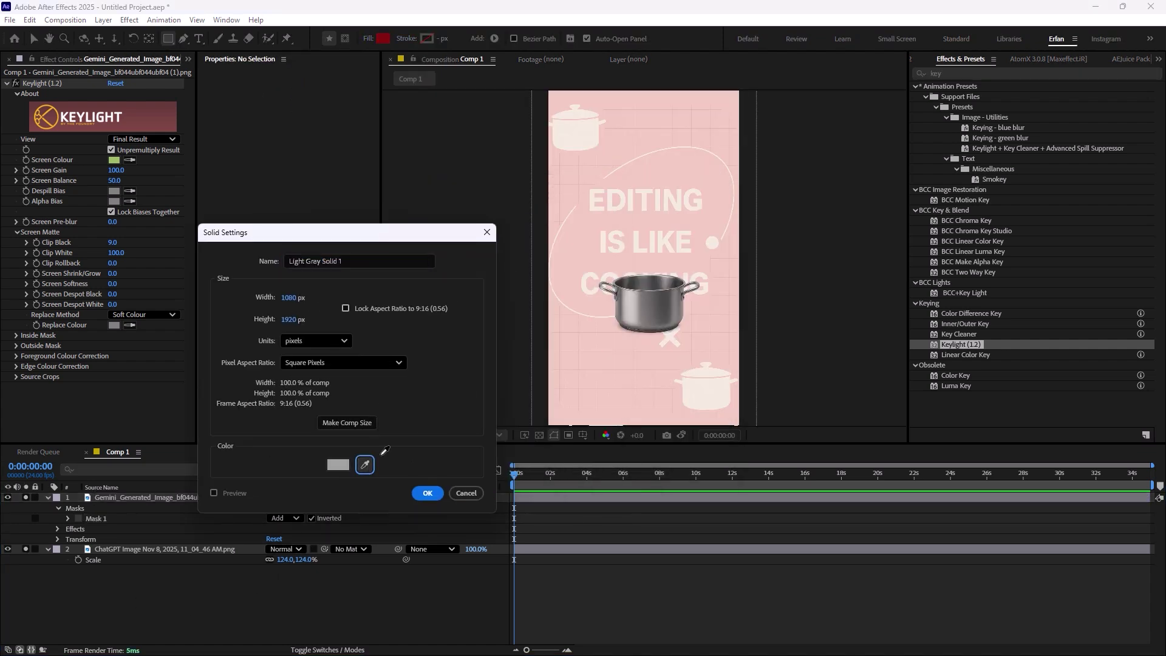
{"action": "left_click", "coordinate": [428, 493]}
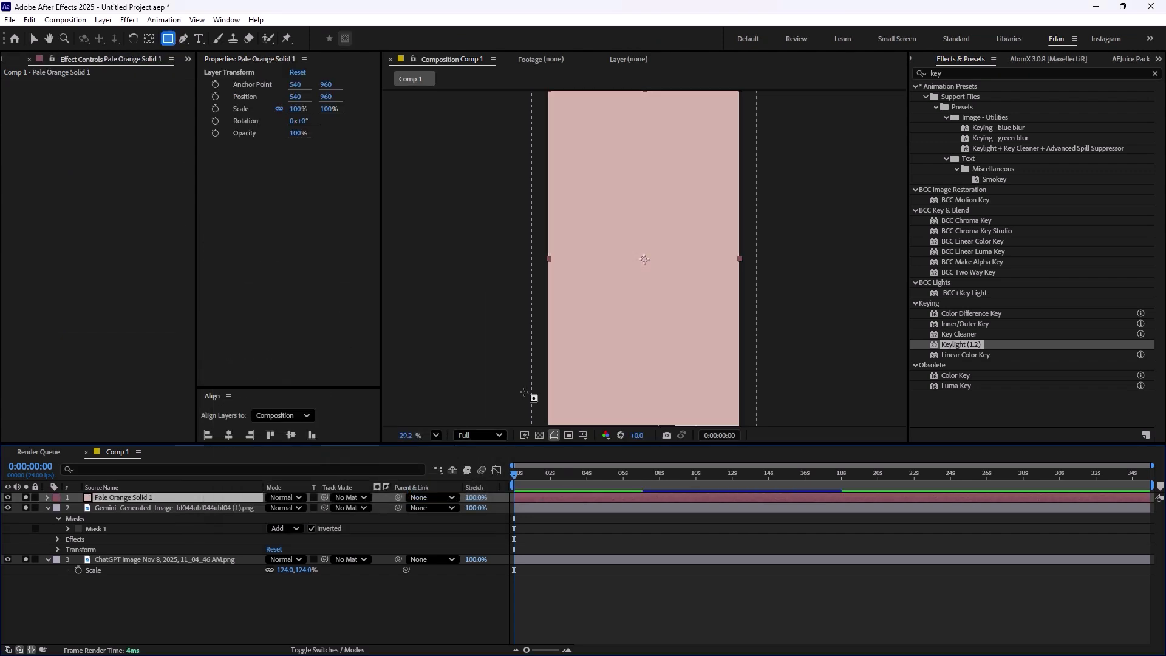
{"action": "left_click_drag", "start_coordinate": [138, 510], "coordinate": [132, 492]}
Move the pot to the lower-right corner of the composition and rotate it to -11°.
{"action": "key", "text": "v"}
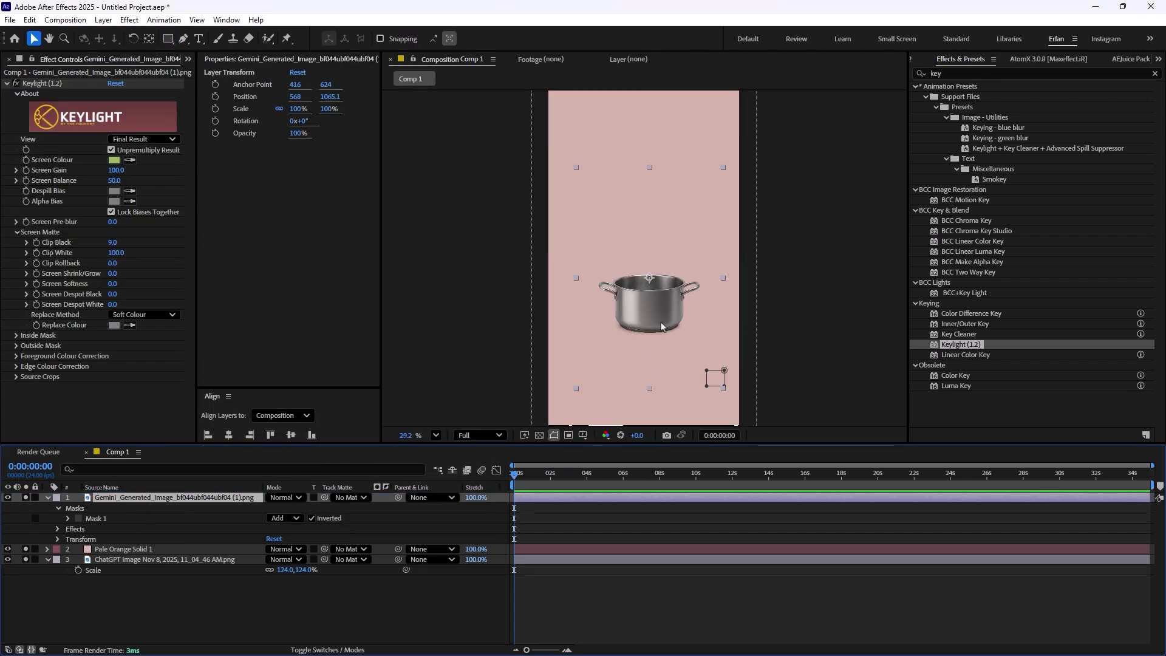
{"action": "left_click_drag", "start_coordinate": [663, 313], "coordinate": [699, 384]}
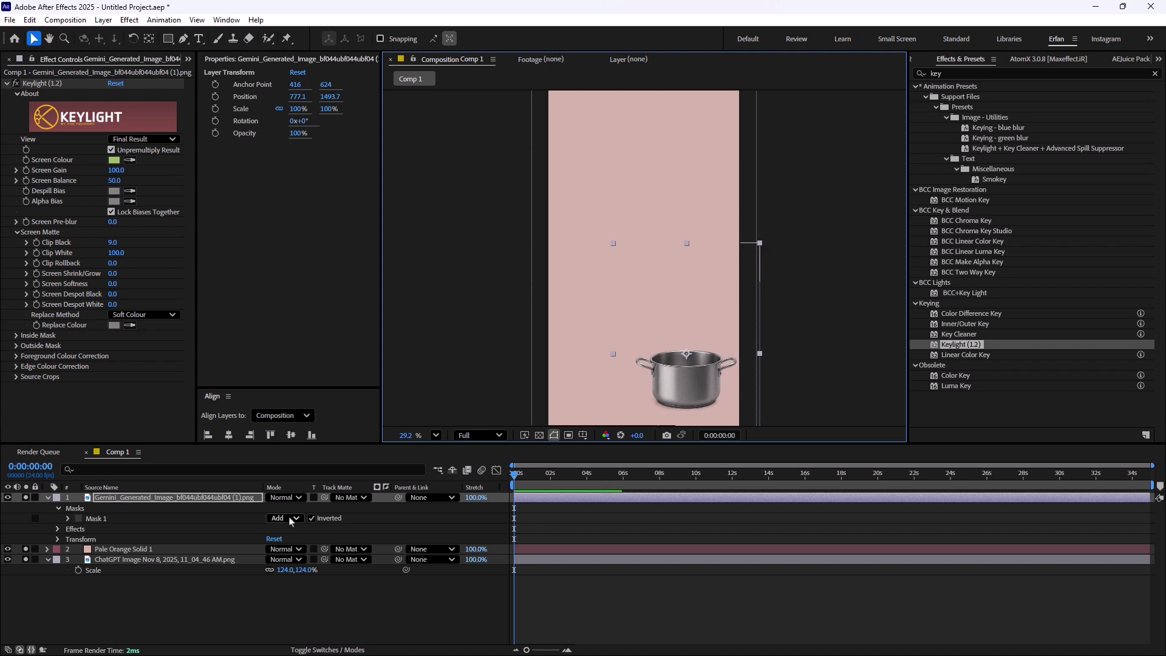
{"action": "key", "text": "r"}
{"action": "left_click_drag", "start_coordinate": [281, 508], "coordinate": [274, 507]}
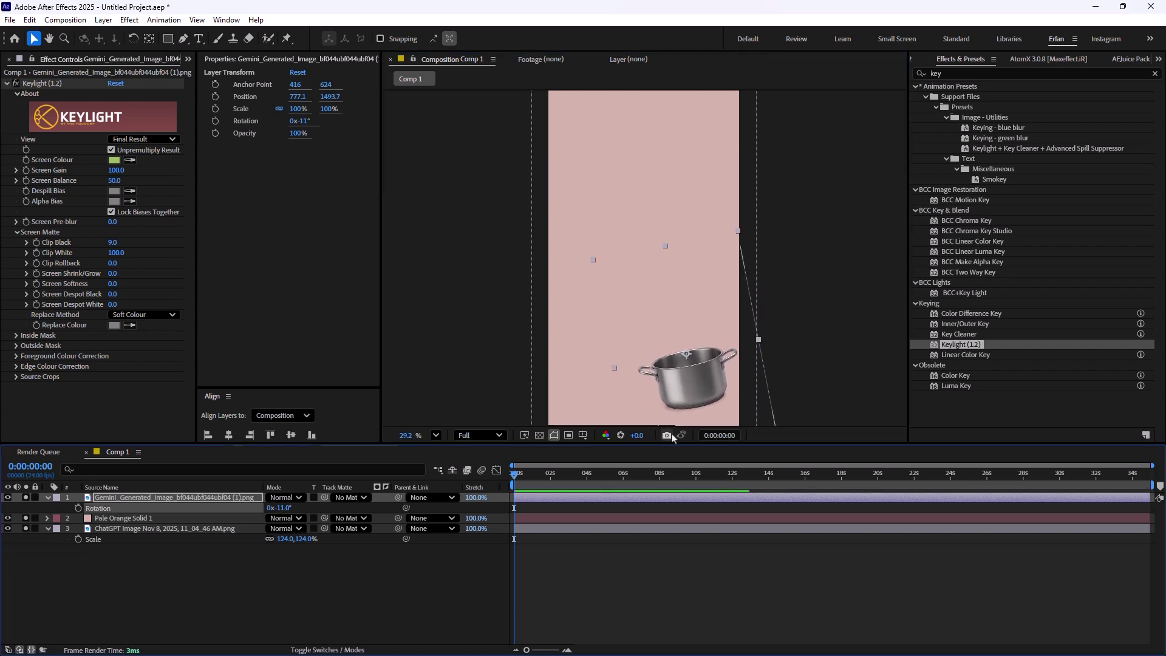
Scale the pot to 111% and place a duplicate of it in the composition's upper-left corner.
{"action": "key", "text": "comma"}
{"action": "key", "text": "s"}
{"action": "left_click_drag", "start_coordinate": [299, 508], "coordinate": [298, 508]}
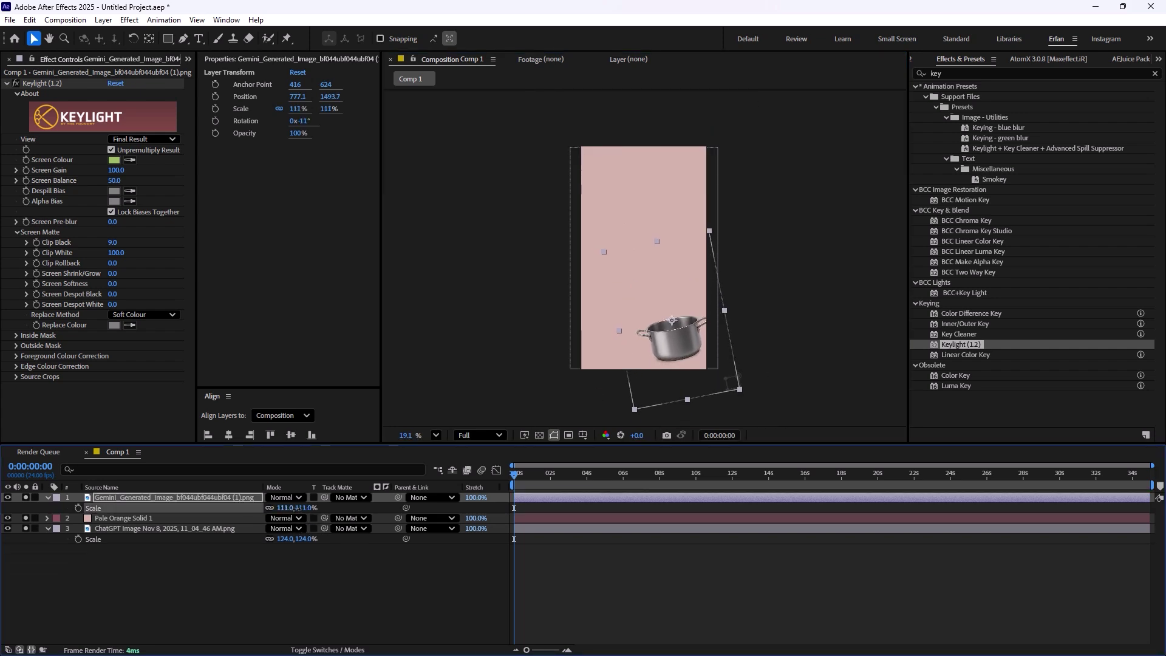
{"action": "key", "text": "ctrl+d"}
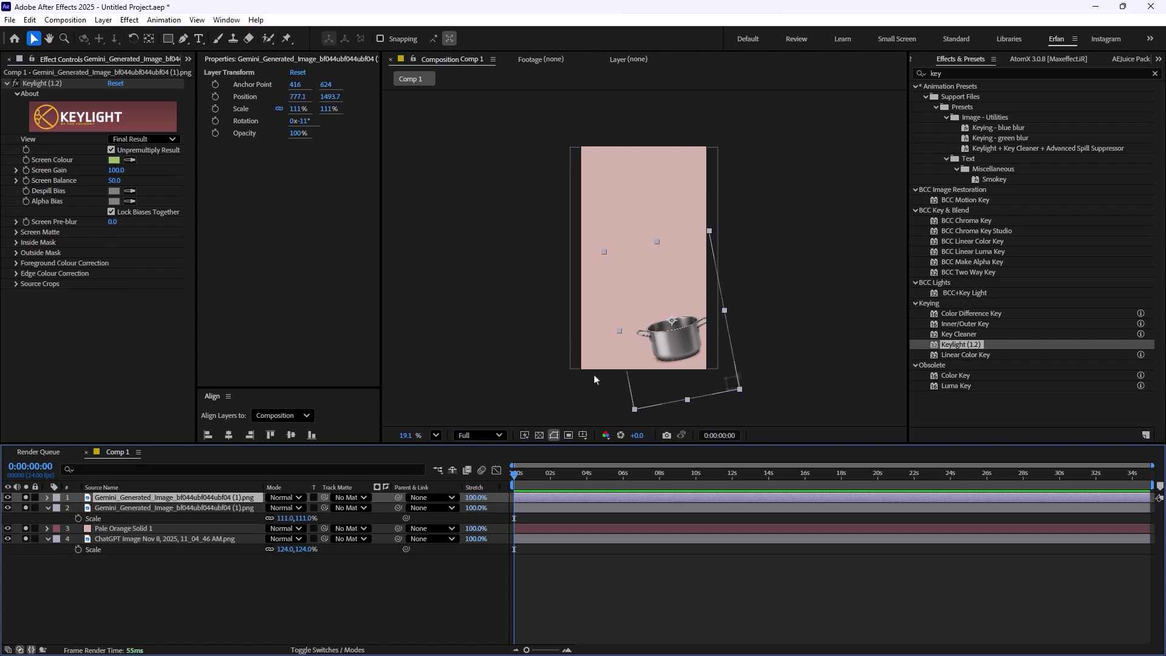
{"action": "left_click_drag", "start_coordinate": [671, 345], "coordinate": [615, 187]}
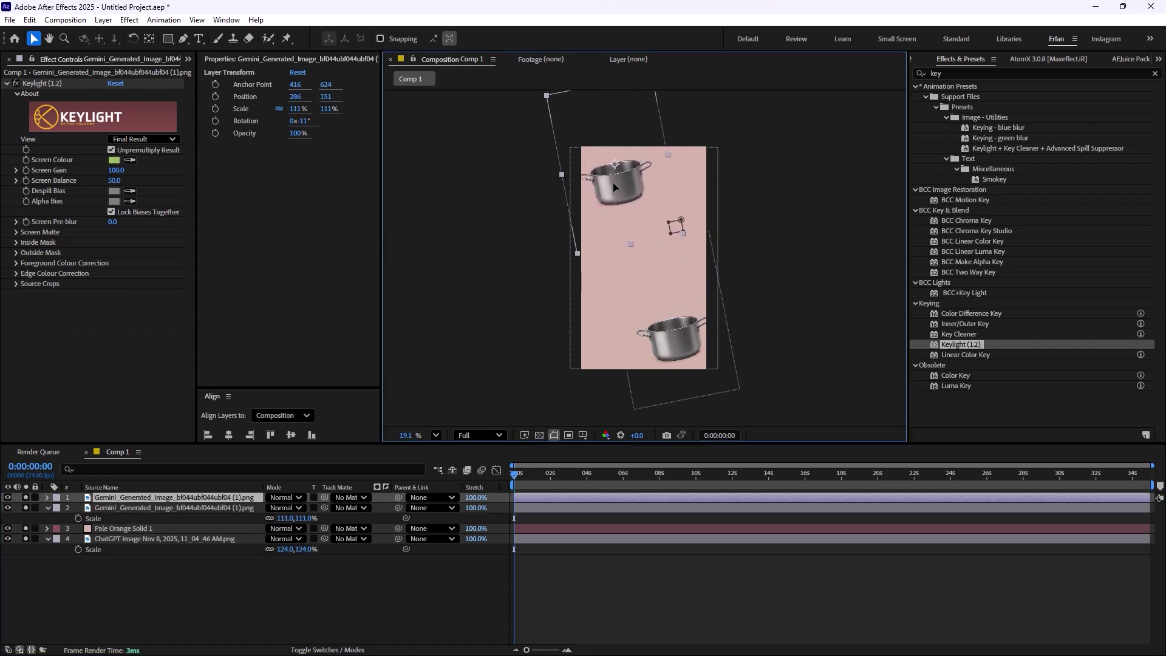
Show the style frame again and add the text "EDITING" over its headline in the Helvetica font.
{"action": "left_click", "coordinate": [30, 530]}
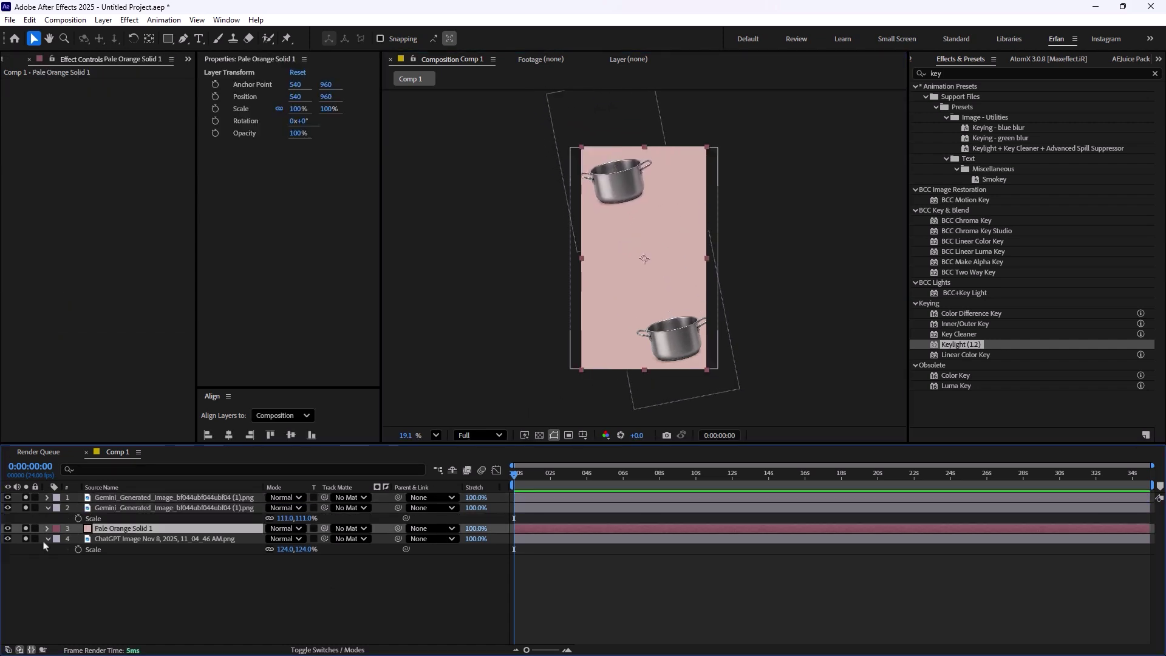
{"action": "key", "text": "."}
{"action": "key", "text": "."}
{"action": "type", "text": "EDITING"}
{"action": "double_click", "coordinate": [572, 203]}
{"action": "left_click", "coordinate": [319, 168]}
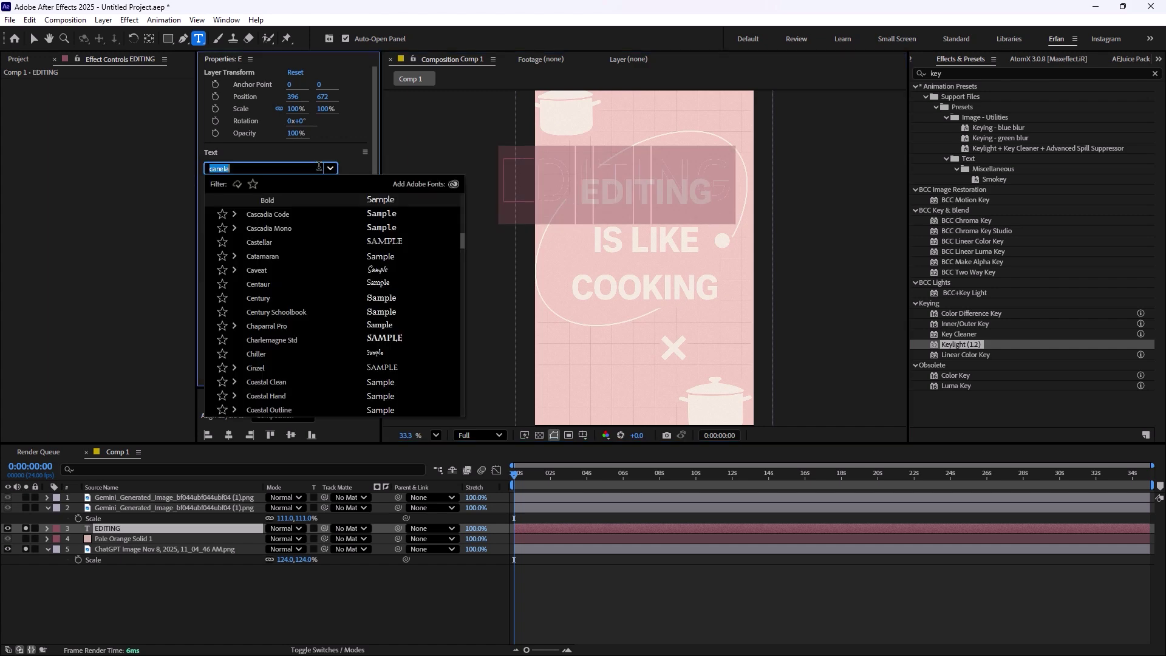
{"action": "type", "text": "helv"}
{"action": "key", "text": "Return"}
Align the EDITING text with the style frame's first headline line at 211 px in the Bold style.
{"action": "left_click", "coordinate": [34, 39]}
{"action": "left_click_drag", "start_coordinate": [601, 200], "coordinate": [646, 218]}
{"action": "left_click_drag", "start_coordinate": [238, 208], "coordinate": [201, 209]}
{"action": "scroll", "coordinate": [582, 217], "scroll_direction": "up", "scroll_amount": 1}
{"action": "left_click", "coordinate": [286, 185]}
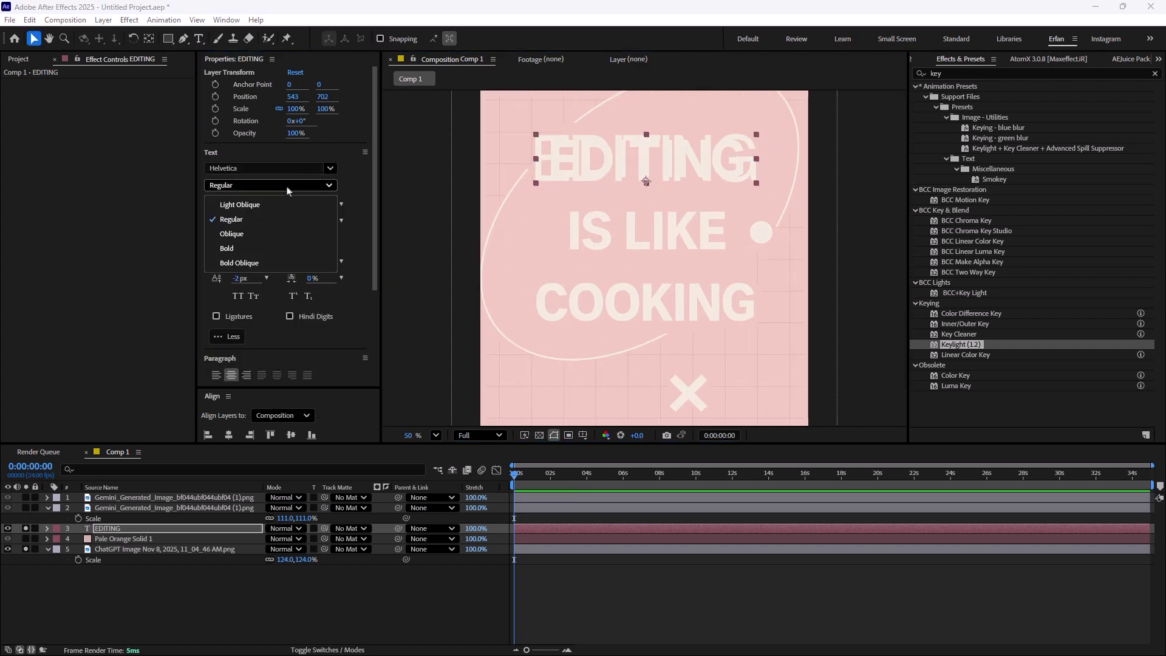
{"action": "left_click", "coordinate": [243, 251]}
Duplicate the EDITING text down to the headline's second line and change it to "IS LIKE".
{"action": "key", "text": "ctrl+d"}
{"action": "left_click_drag", "start_coordinate": [638, 164], "coordinate": [625, 242]}
{"action": "double_click", "coordinate": [625, 243]}
{"action": "type", "text": "IS LIKE"}
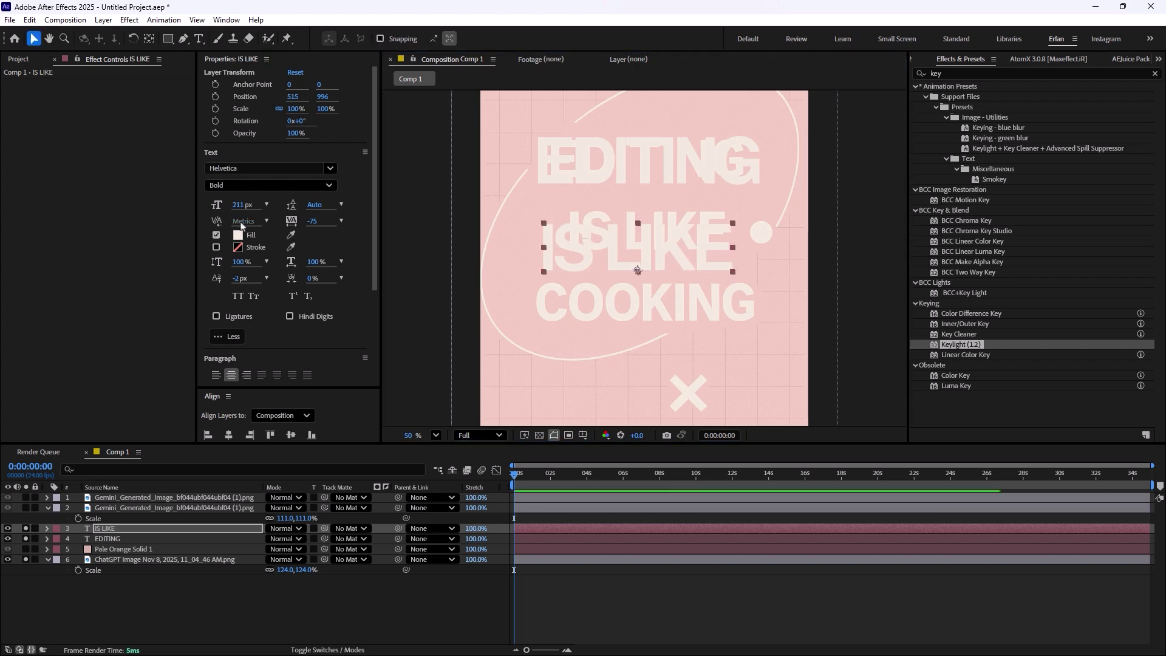
Duplicate the IS LIKE text onto the headline's third line and change it to "COOKING".
{"action": "key", "text": "ctrl+d"}
{"action": "left_click_drag", "start_coordinate": [645, 236], "coordinate": [643, 304]}
{"action": "double_click", "coordinate": [643, 304]}
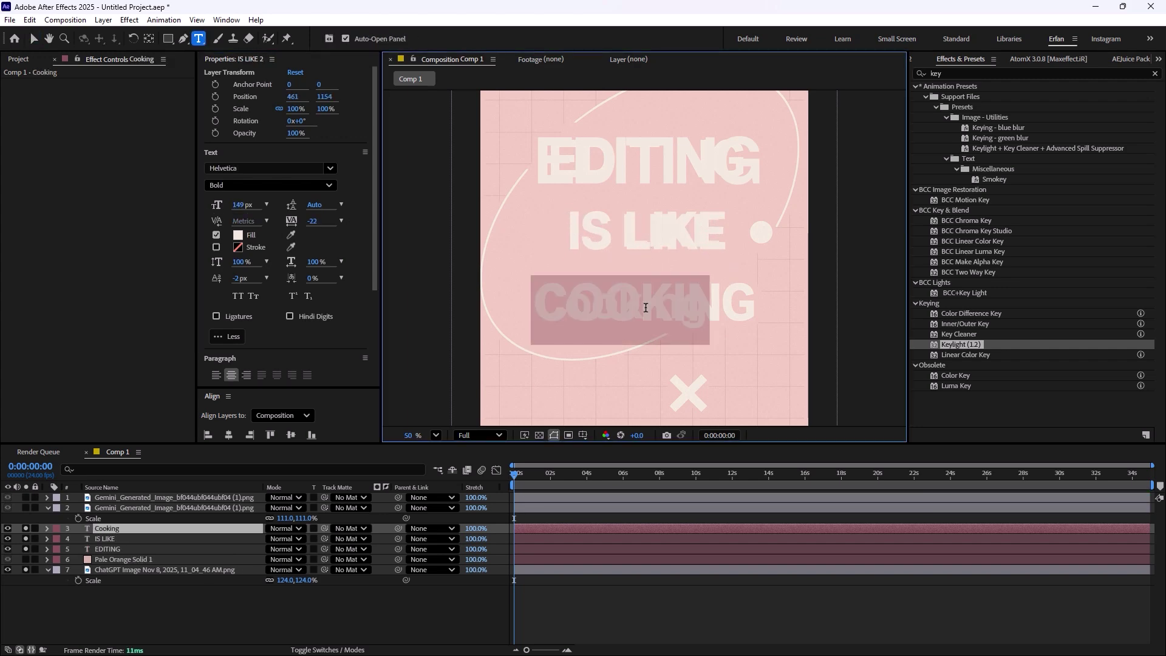
{"action": "type", "text": "COOKING"}
{"action": "key", "text": "Escape"}
Trace the style frame's upper-right curved line with the Pen tool, using no fill and a 4 px stroke, and centre its anchor point.
{"action": "key", "text": "ctrl+shift+a"}
{"action": "key", "text": "shift+slash"}
{"action": "key", "text": "g"}
{"action": "left_click", "coordinate": [368, 38]}
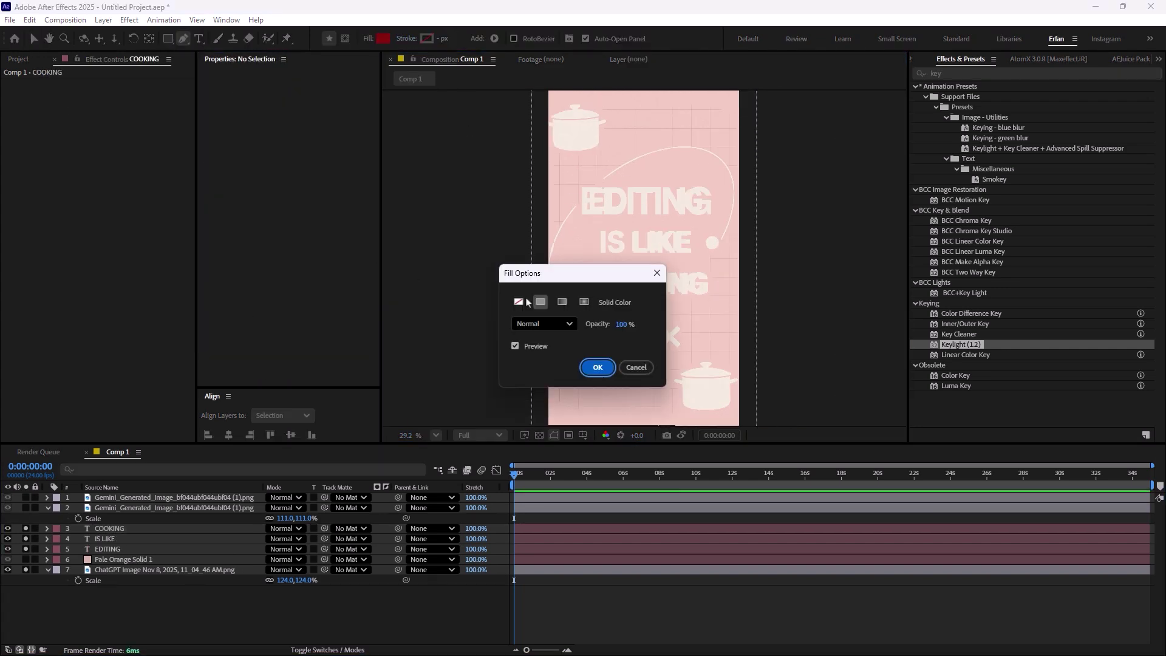
{"action": "left_click", "coordinate": [596, 367]}
{"action": "scroll", "coordinate": [607, 231], "scroll_direction": "up", "scroll_amount": 2}
{"action": "left_click", "coordinate": [490, 230]}
{"action": "left_click_drag", "start_coordinate": [657, 201], "coordinate": [733, 252]}
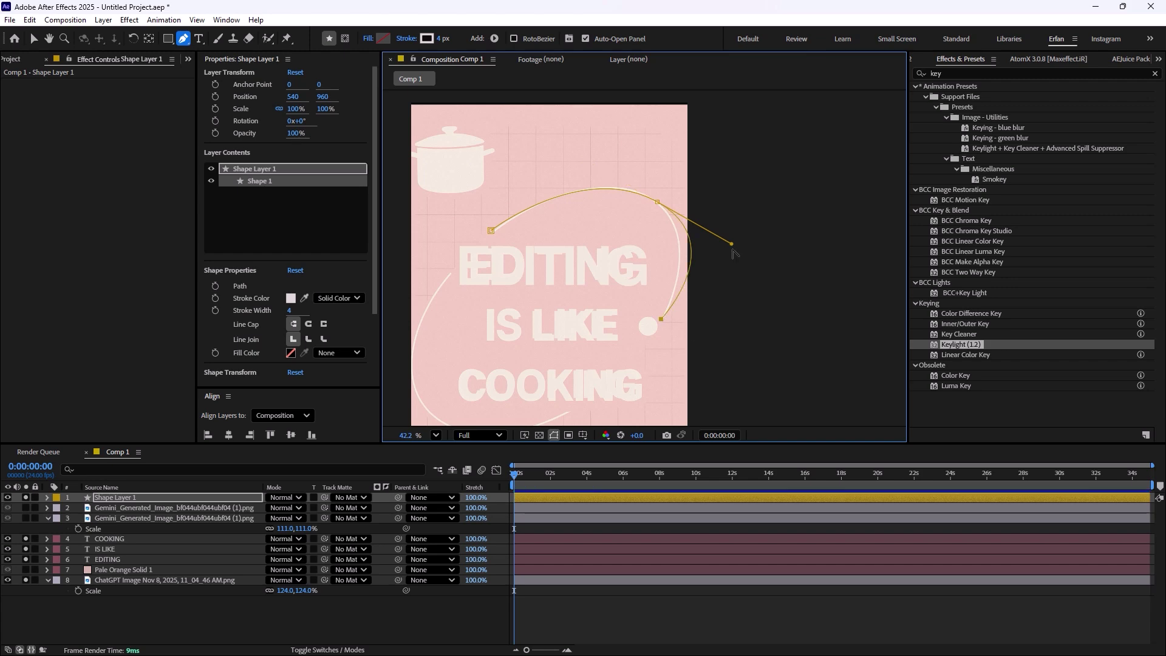
{"action": "key", "text": "v"}
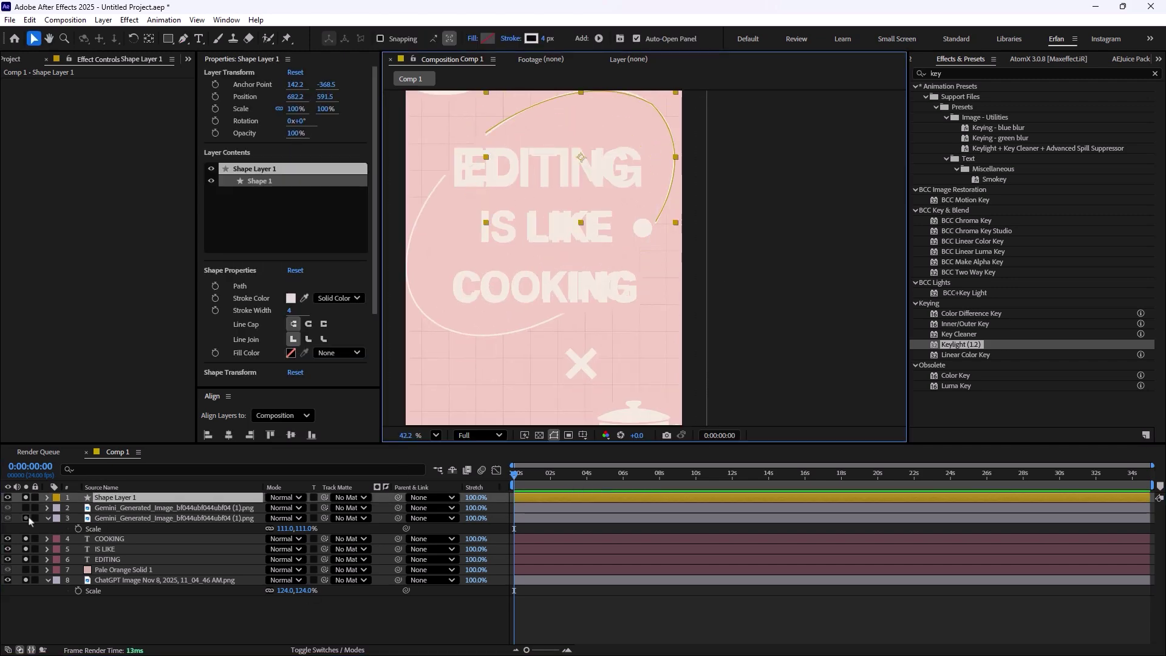
{"action": "key", "text": "ctrl+alt+Home"}
Duplicate the arc shape layer, rotate the copy to -163° and show the style frame again for reference.
{"action": "scroll", "coordinate": [614, 290], "scroll_direction": "up", "scroll_amount": 1}
{"action": "key", "text": "g"}
{"action": "key", "text": "ctrl+d"}
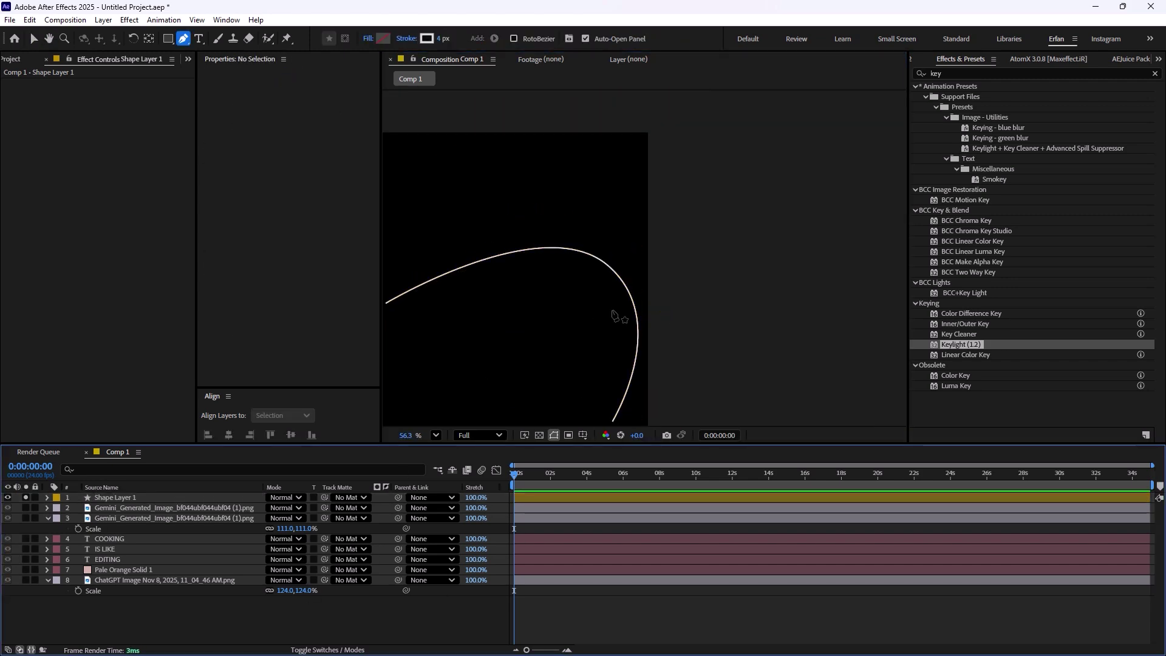
{"action": "scroll", "coordinate": [568, 303], "scroll_direction": "down", "scroll_amount": 2}
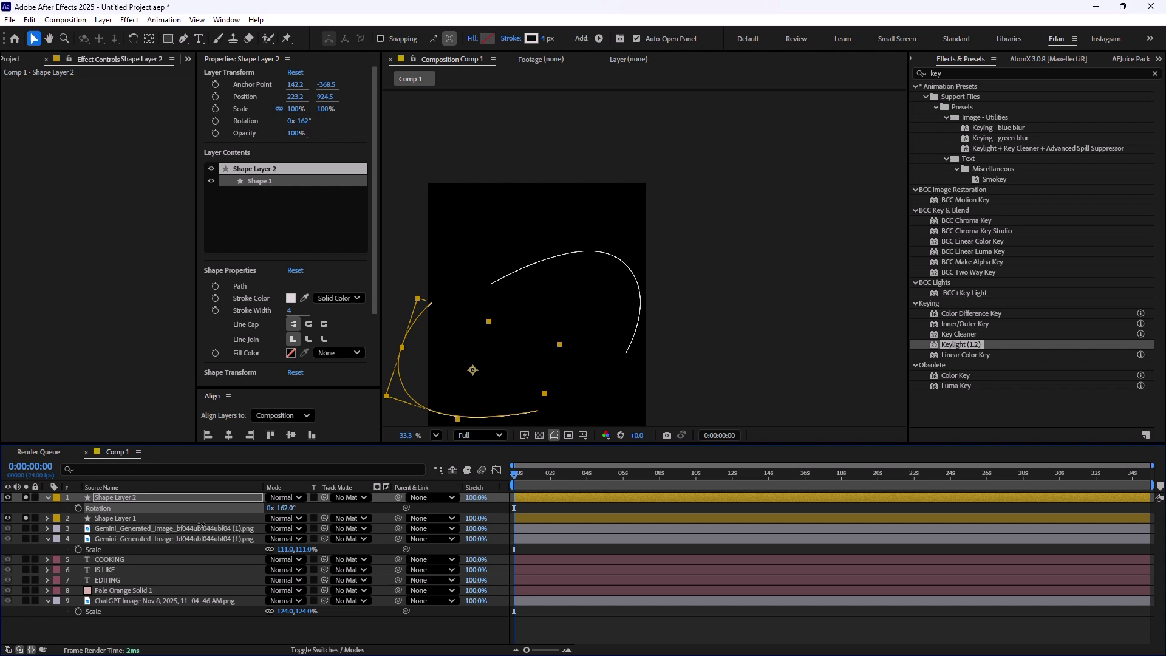
{"action": "left_click", "coordinate": [24, 591]}
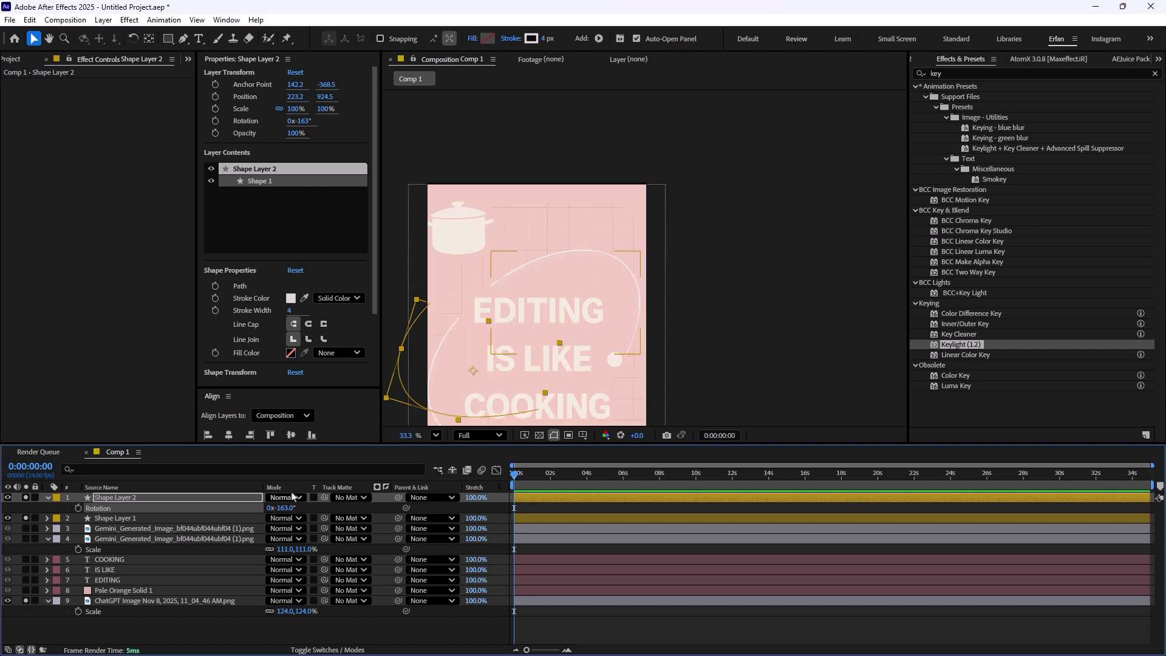
{"action": "key", "text": "r"}
Fit the rotated arc to the style frame's lower-left curve by moving its middle path point.
{"action": "scroll", "coordinate": [484, 333], "scroll_direction": "up", "scroll_amount": 2}
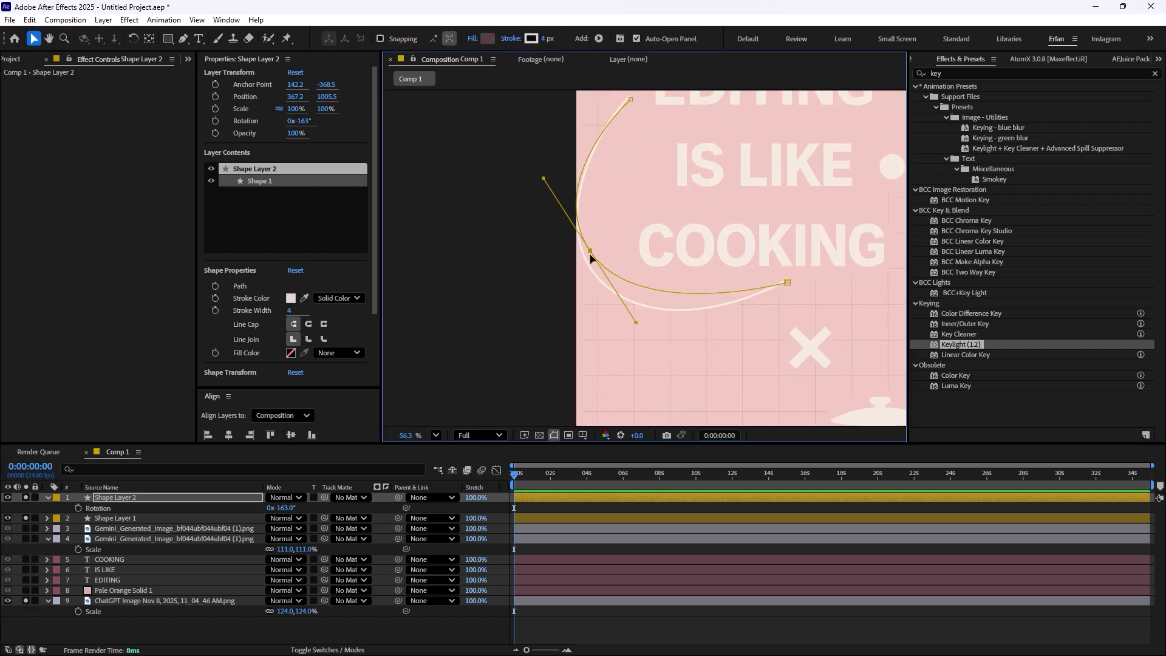
{"action": "left_click_drag", "start_coordinate": [593, 255], "coordinate": [631, 312]}
{"action": "scroll", "coordinate": [647, 352], "scroll_direction": "up", "scroll_amount": 2}
{"action": "scroll", "coordinate": [647, 352], "scroll_direction": "down", "scroll_amount": 2}
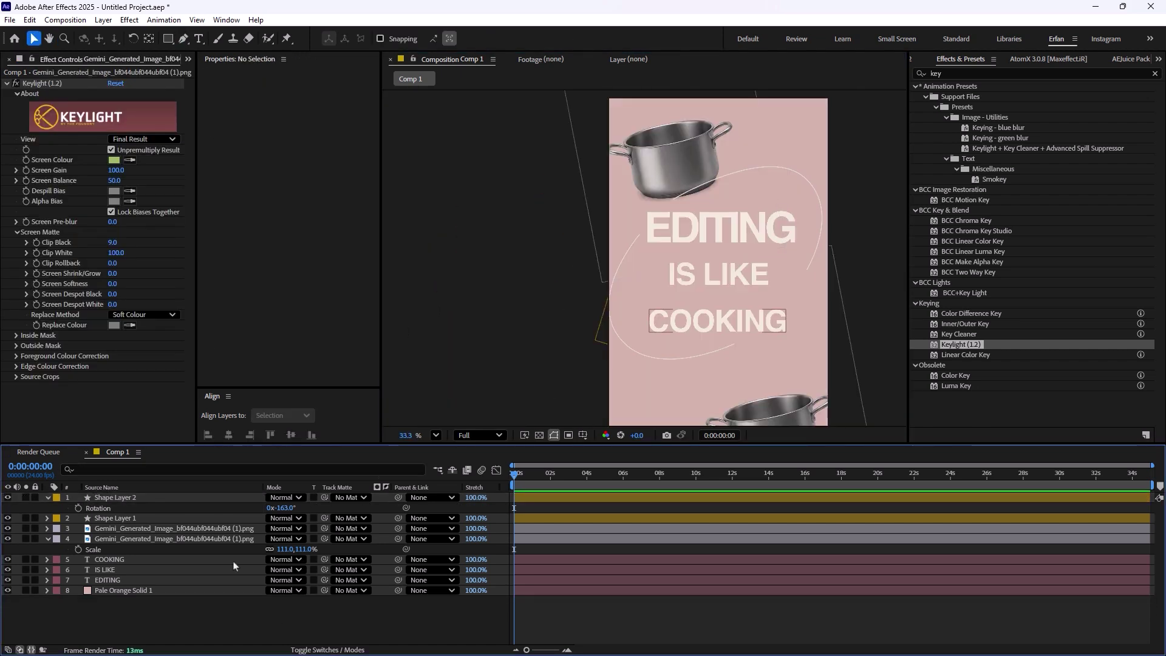
Tighten the vertical spacing between the EDITING, IS LIKE and COOKING text lines.
{"action": "left_click", "coordinate": [814, 220]}
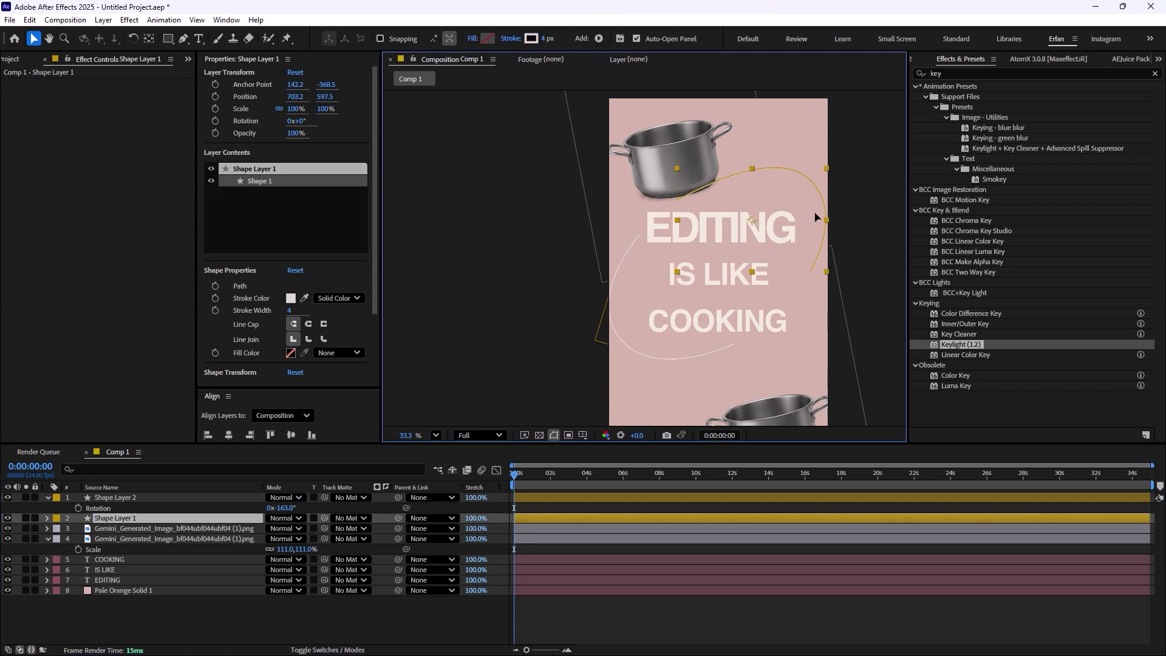
{"action": "scroll", "coordinate": [704, 225], "scroll_direction": "up", "scroll_amount": 2}
{"action": "left_click_drag", "start_coordinate": [703, 224], "coordinate": [704, 240]}
{"action": "left_click_drag", "start_coordinate": [680, 294], "coordinate": [680, 286]}
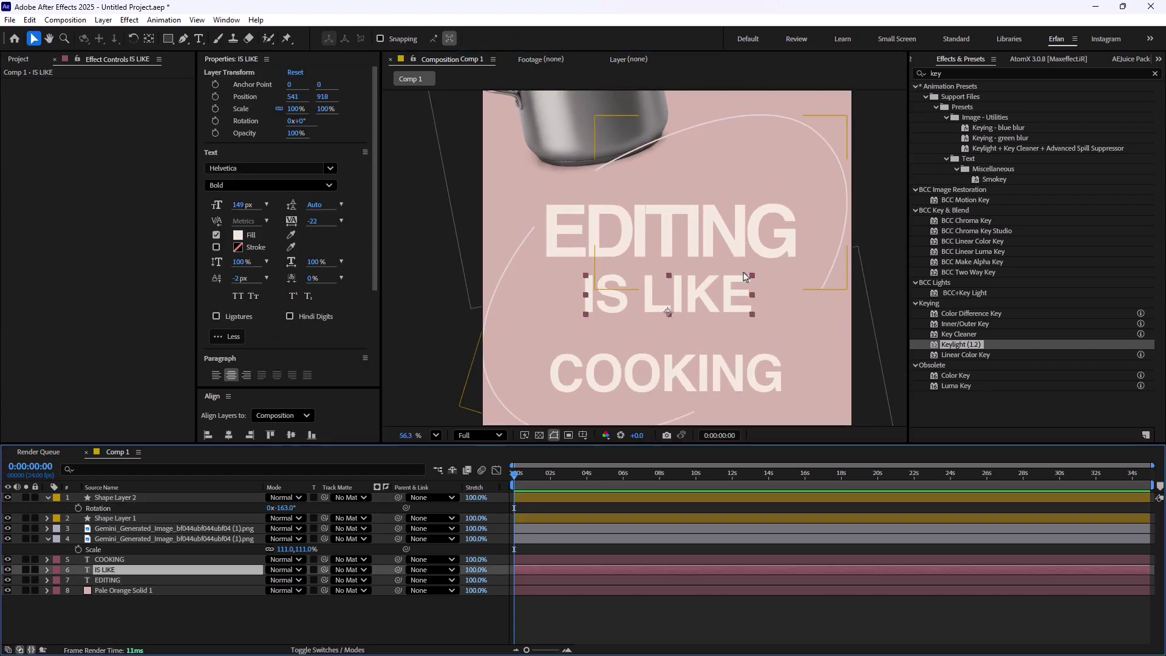
{"action": "left_click_drag", "start_coordinate": [674, 368], "coordinate": [674, 338]}
Nudge the upper pot closer to the composition's upper-left corner.
{"action": "scroll", "coordinate": [694, 295], "scroll_direction": "down", "scroll_amount": 3}
{"action": "left_click", "coordinate": [193, 538]}
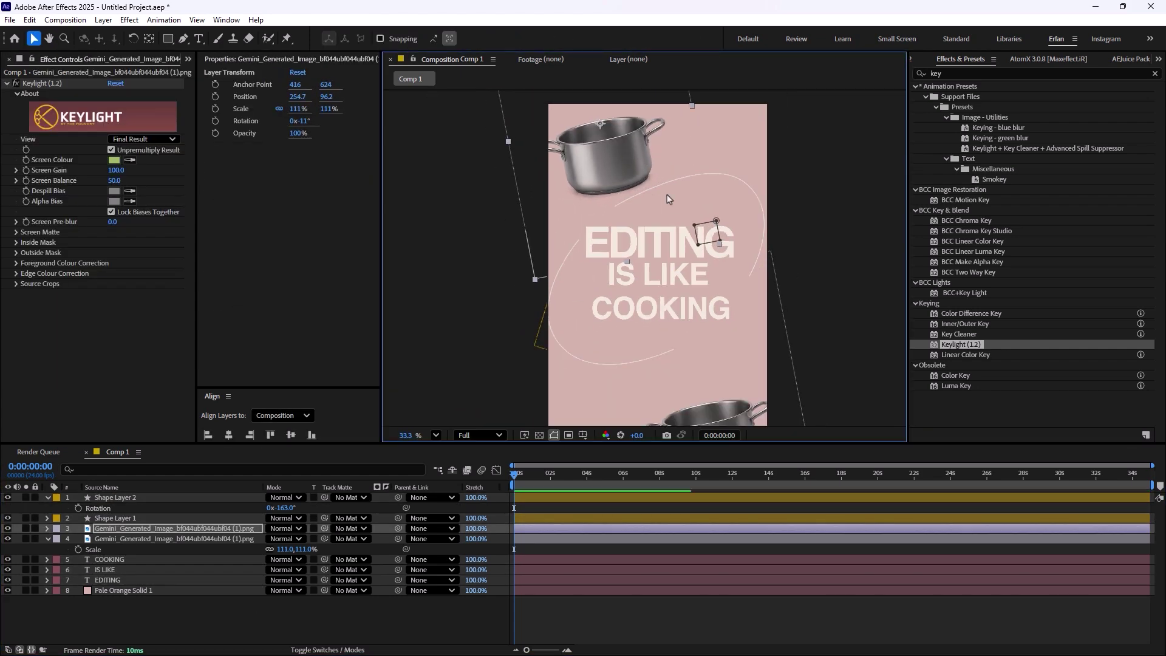
{"action": "scroll", "coordinate": [609, 288], "scroll_direction": "up", "scroll_amount": 2}
{"action": "scroll", "coordinate": [613, 295], "scroll_direction": "down", "scroll_amount": 3}
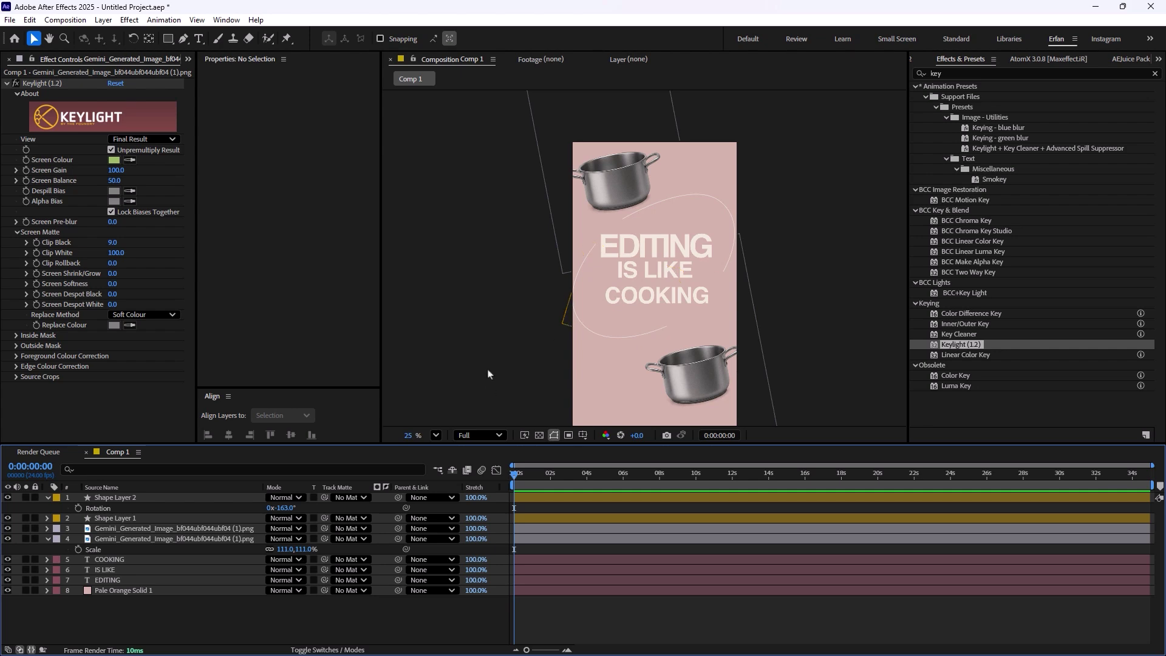
Create a second full-size pink solid and place it directly above the background solid.
{"action": "key", "text": "ctrl+y"}
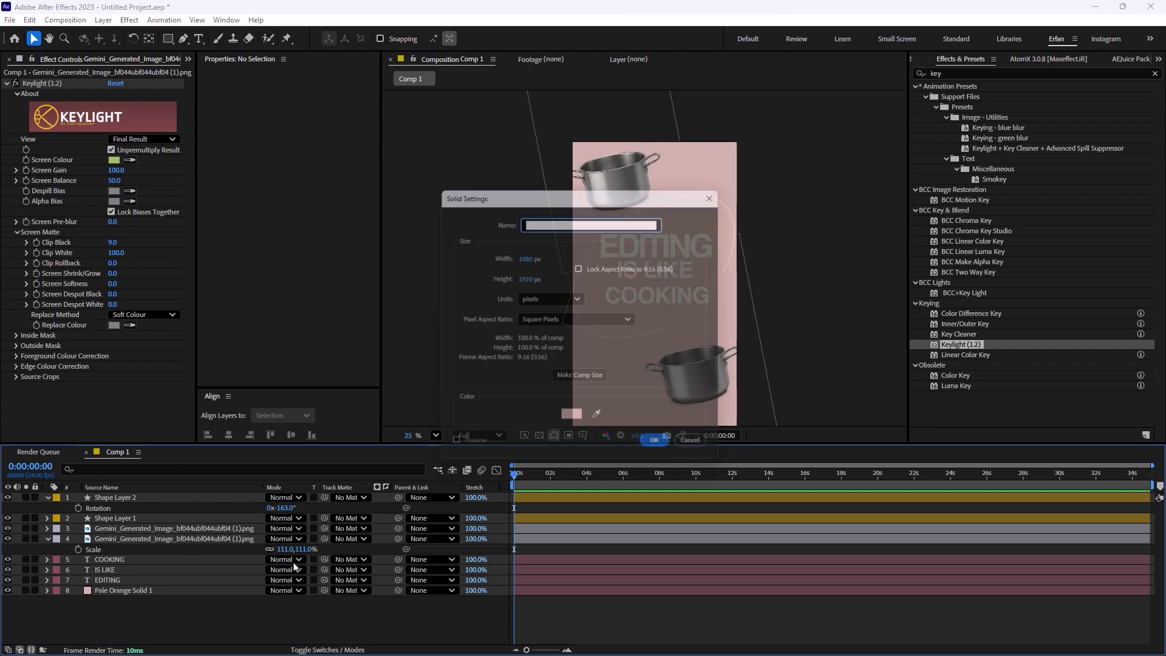
{"action": "key", "text": "Return"}
{"action": "left_click_drag", "start_coordinate": [116, 498], "coordinate": [73, 595]}
Apply the Grid effect to the new solid, sized from Width & Height Sliders with width 182.3 and height 191.1.
{"action": "left_click", "coordinate": [139, 103]}
{"action": "left_click", "coordinate": [143, 124]}
{"action": "left_click", "coordinate": [16, 124]}
{"action": "left_click", "coordinate": [17, 161]}
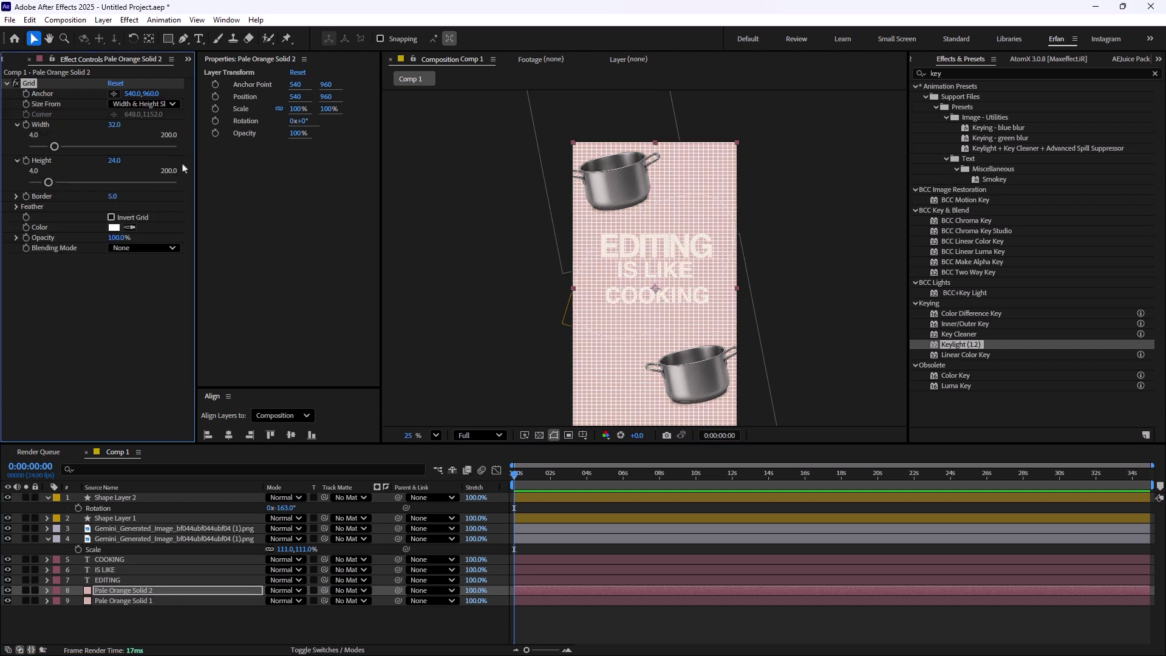
{"action": "left_click_drag", "start_coordinate": [51, 146], "coordinate": [168, 147]}
{"action": "left_click_drag", "start_coordinate": [43, 182], "coordinate": [172, 193]}
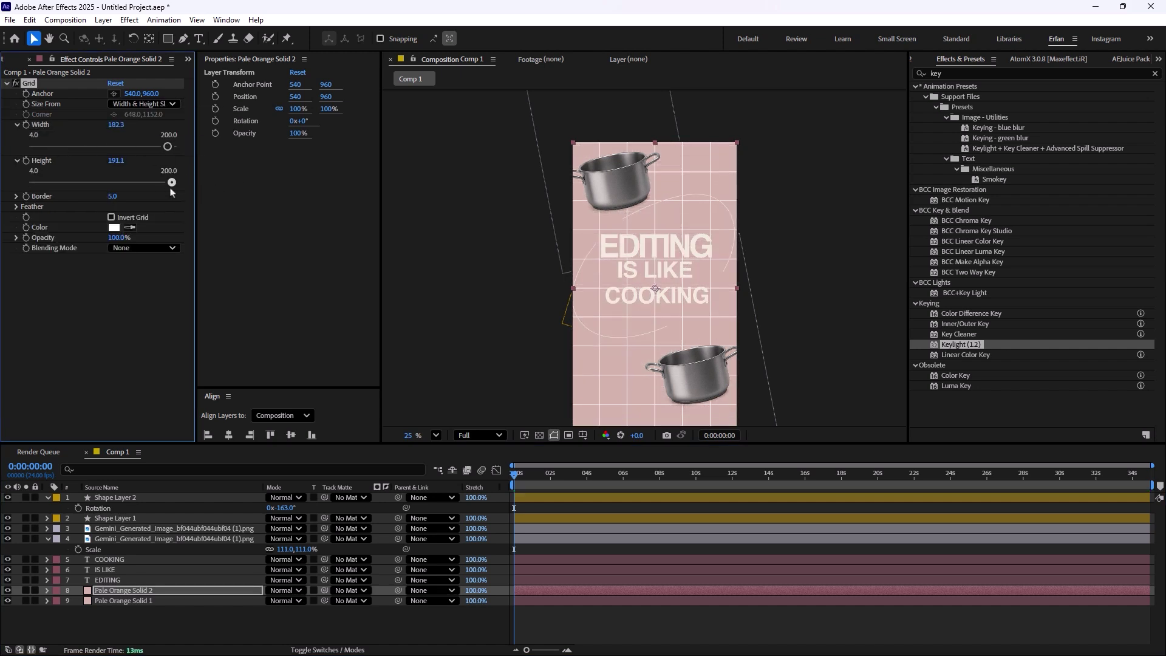
Set the Grid effect's blending mode to Overlay and lower the grid solid's opacity to 19%.
{"action": "left_click", "coordinate": [156, 249]}
{"action": "left_click", "coordinate": [160, 350]}
{"action": "left_click", "coordinate": [149, 590]}
{"action": "key", "text": "t"}
{"action": "left_click_drag", "start_coordinate": [272, 601], "coordinate": [157, 588]}
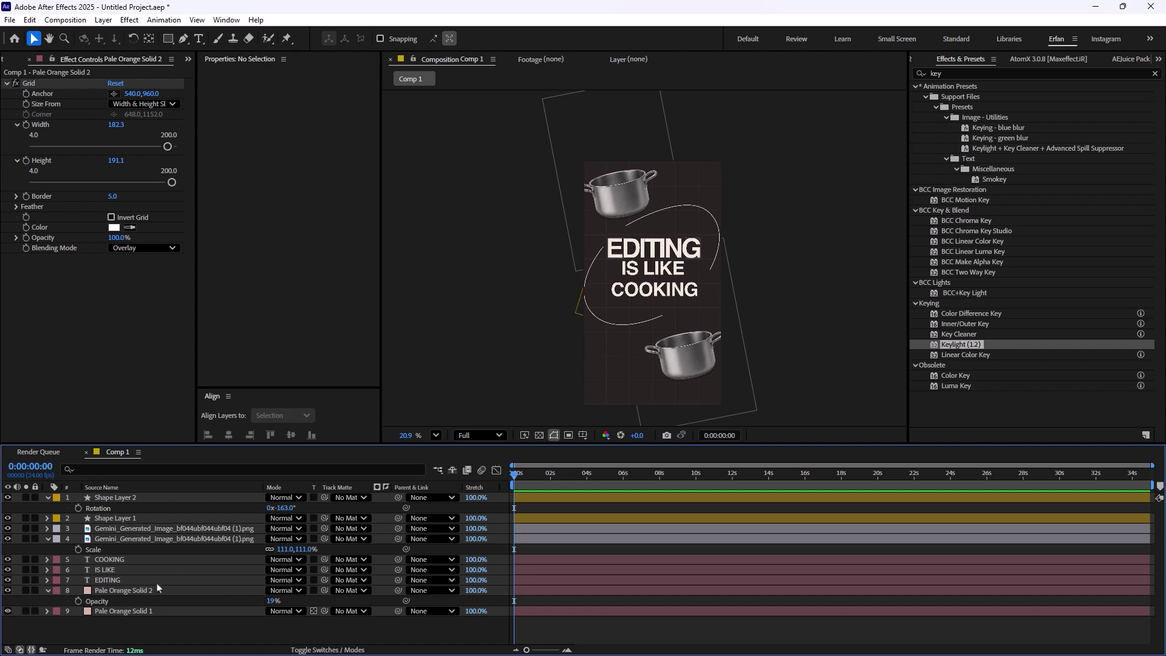
Change the Grid effect's blending mode to Normal.
{"action": "left_click", "coordinate": [144, 247]}
{"action": "left_click", "coordinate": [130, 260]}
{"action": "scroll", "coordinate": [729, 285], "scroll_direction": "up", "scroll_amount": 3}
{"action": "scroll", "coordinate": [694, 425], "scroll_direction": "down", "scroll_amount": 4}
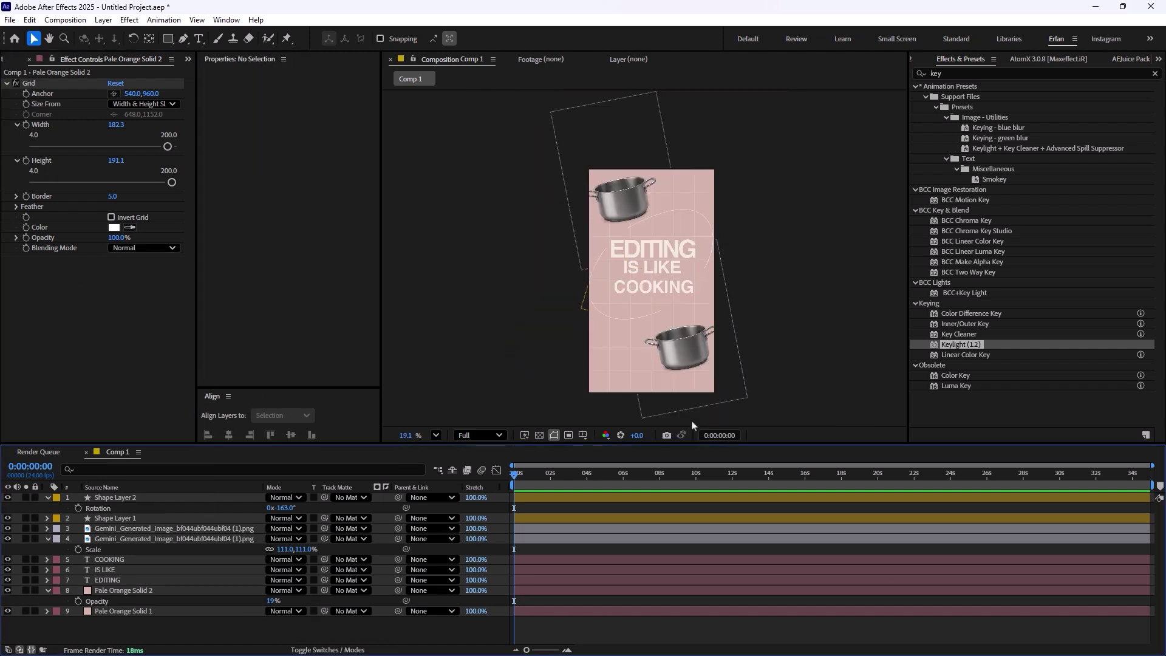
{"action": "scroll", "coordinate": [644, 324], "scroll_direction": "up", "scroll_amount": 2}
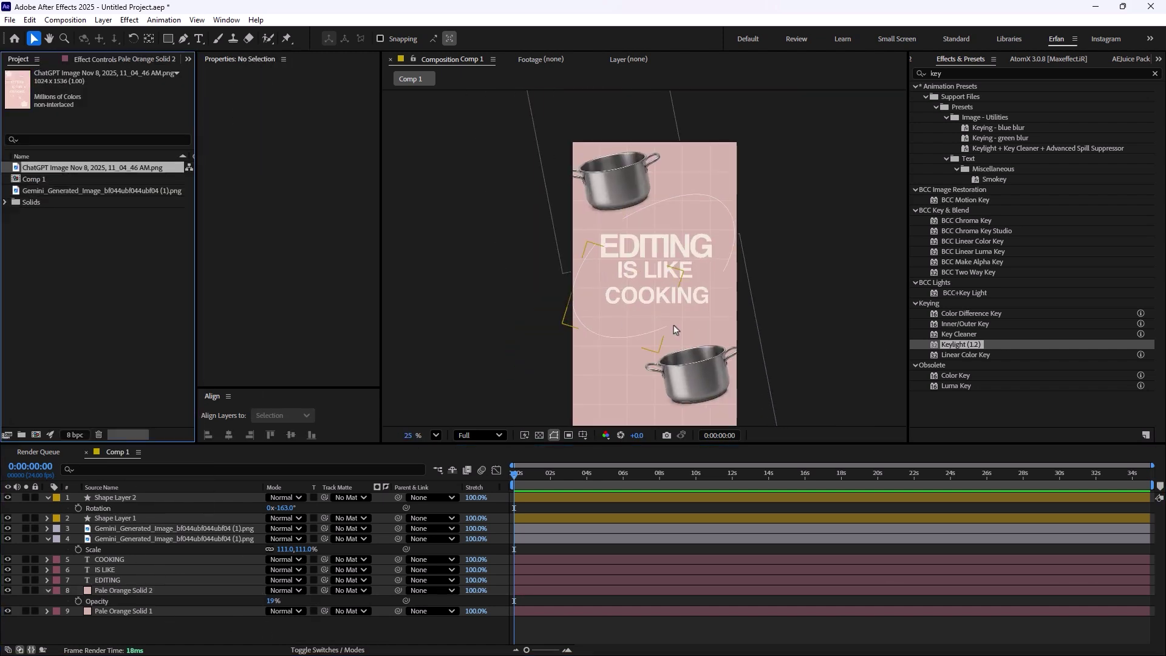
{"action": "scroll", "coordinate": [684, 350], "scroll_direction": "down", "scroll_amount": 3}
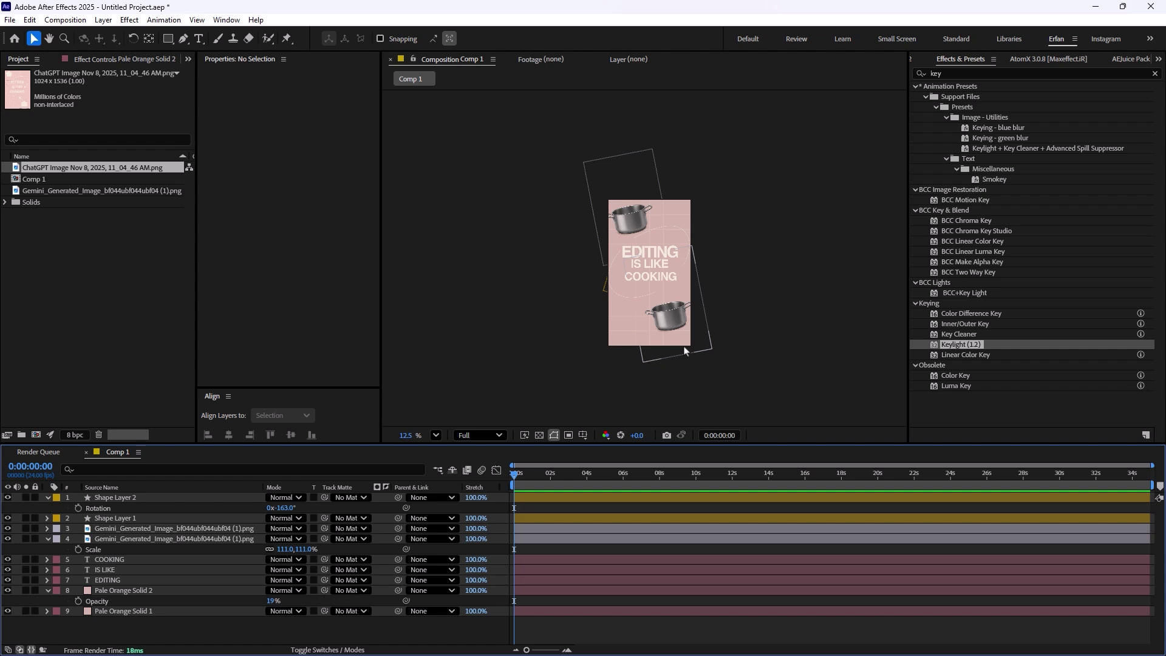